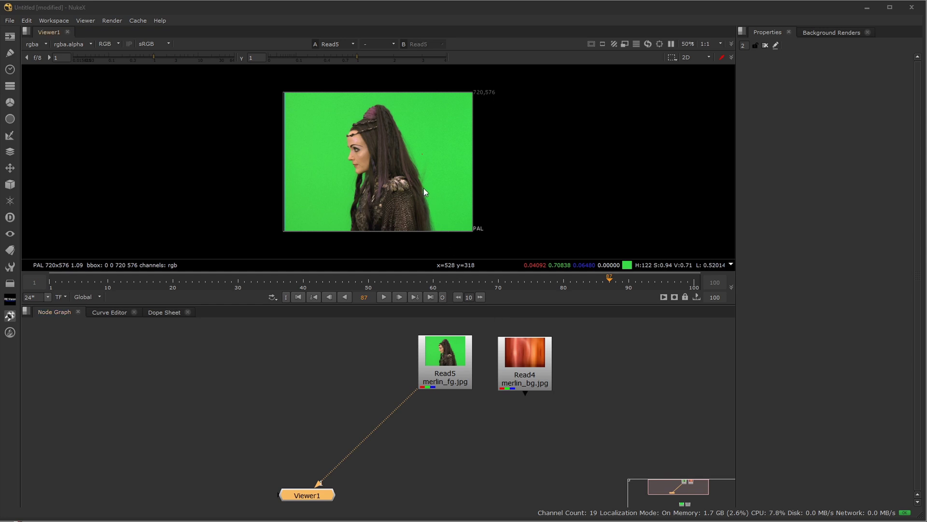
Examine the green-screen foreground image up close around the actress's face, hair and shoulders.
scroll(424, 188, up, 3)
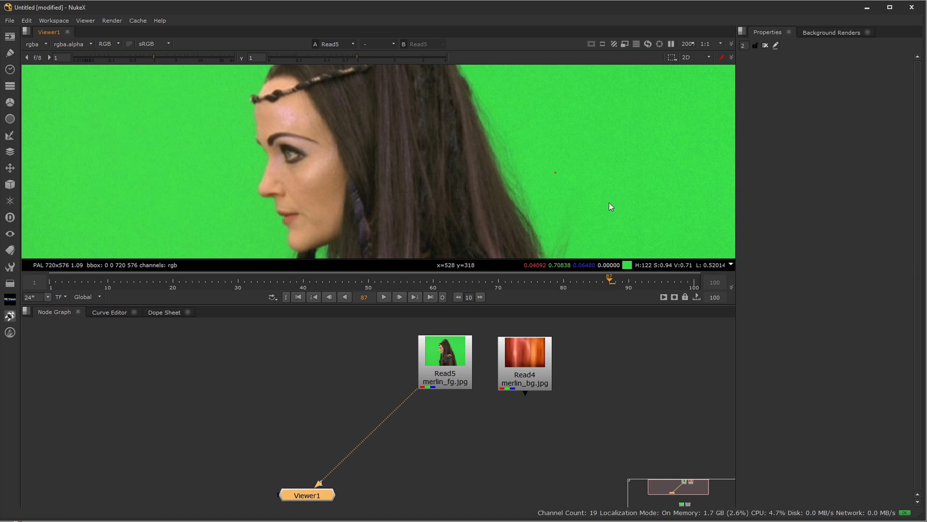
middle_drag(609, 203, 595, 150)
middle_drag(302, 201, 389, 147)
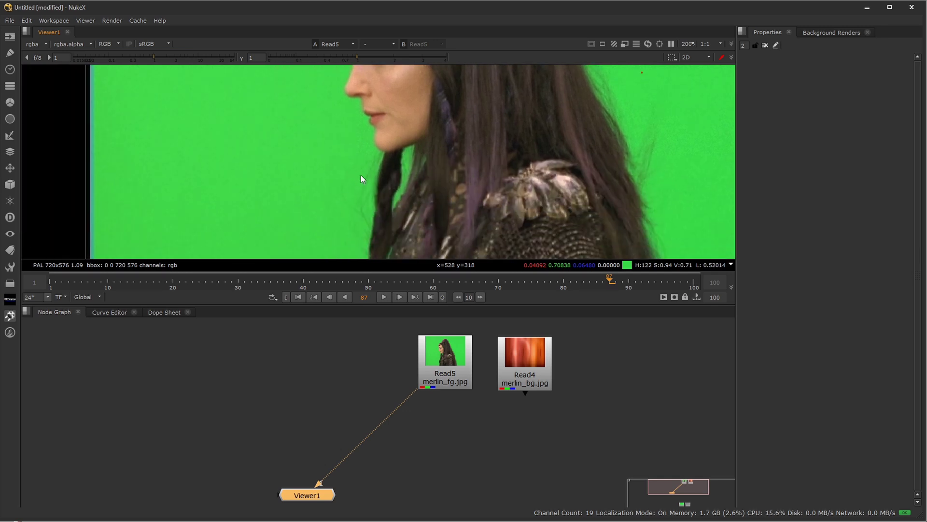
middle_drag(642, 178, 563, 228)
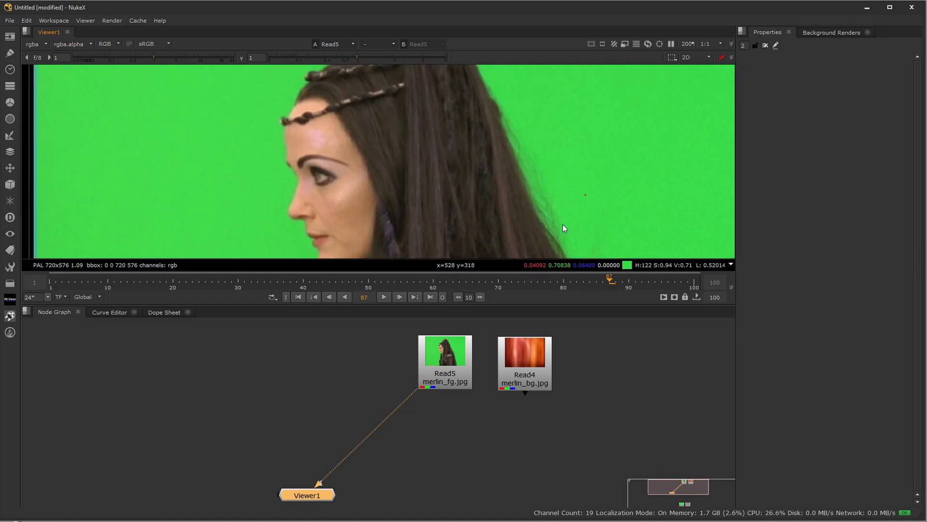
scroll(563, 224, down, 3)
middle_drag(488, 212, 449, 167)
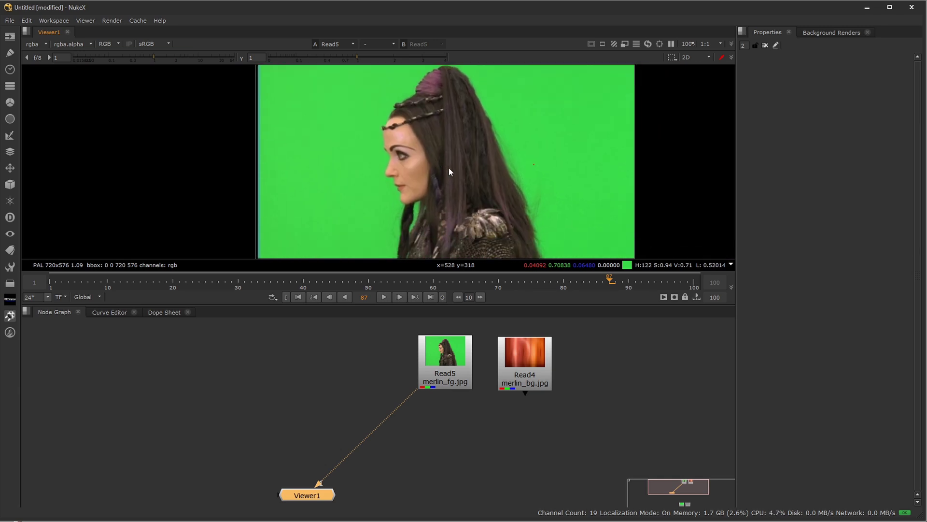
Play the sequence briefly, stop it, and return the playhead to frame 1.
click(386, 298)
click(385, 298)
click(502, 379)
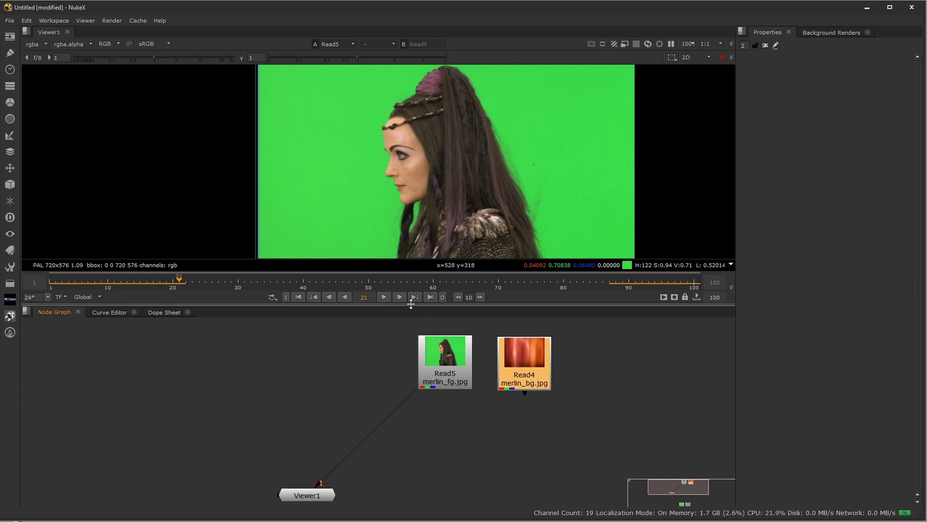
drag(165, 283, 131, 286)
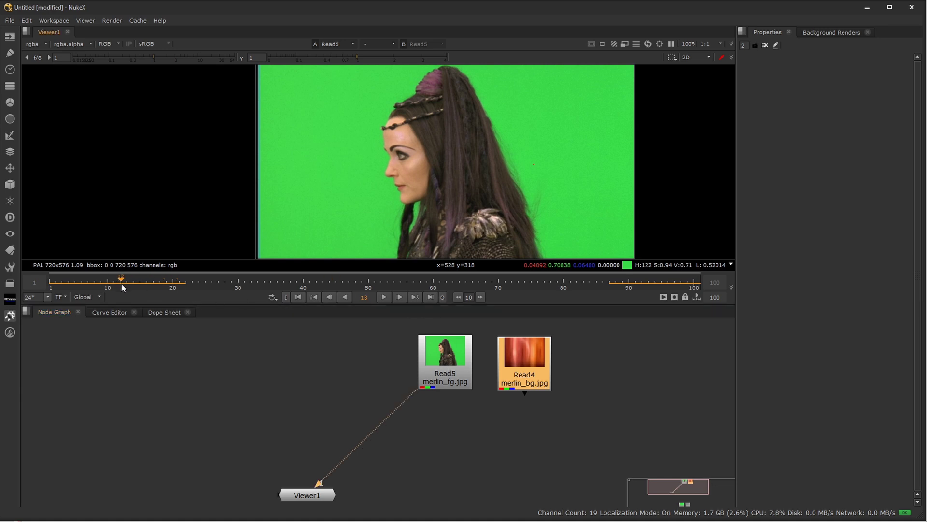
drag(63, 288, 51, 288)
Move the merlin_bg.jpg Read node slightly away from the foreground node and show the merlin_fg.jpg Read node in the viewer.
drag(526, 356, 532, 356)
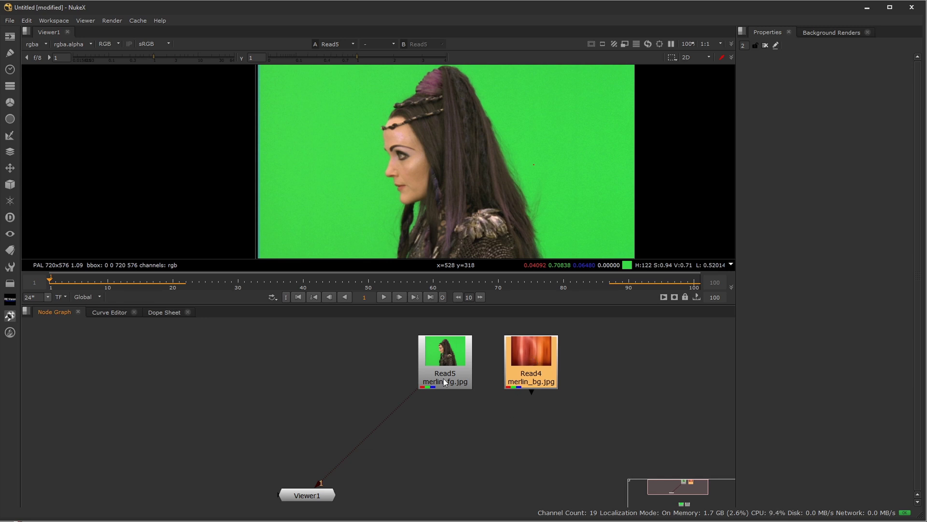
click(448, 366)
key(1)
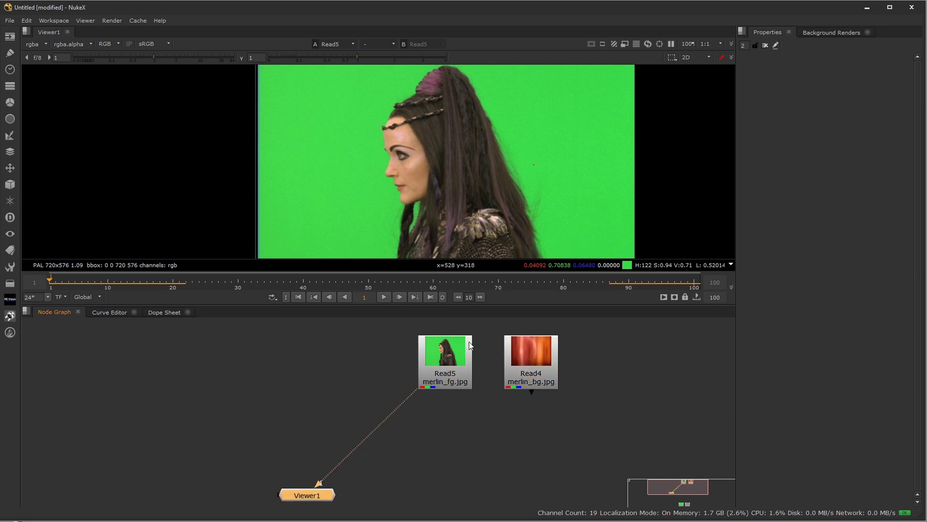
Maximize the viewer, fit the image, check its red, green, blue and alpha channels, and return to full colour.
key(space)
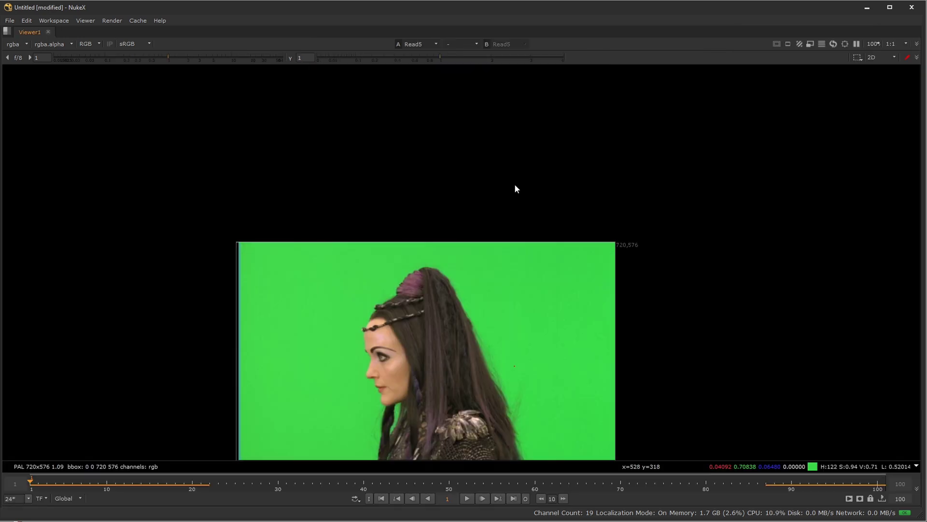
key(f)
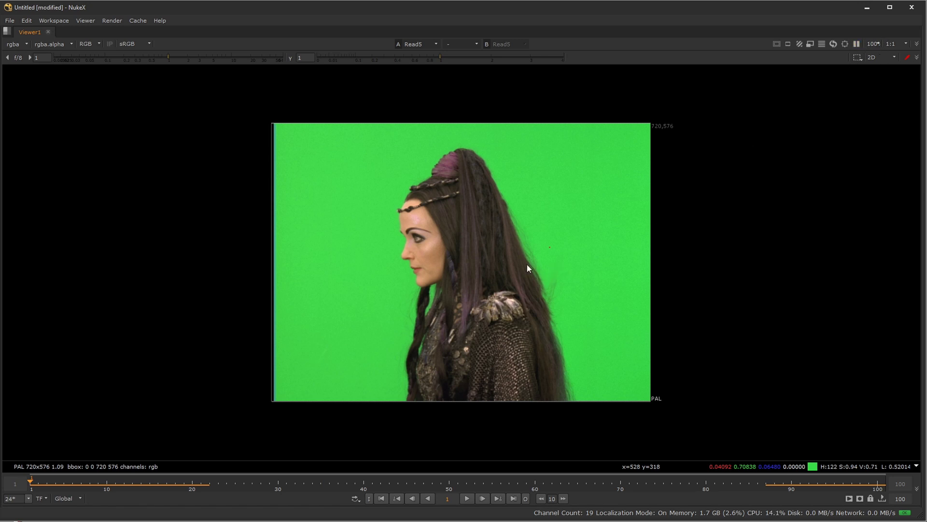
key(r)
key(g)
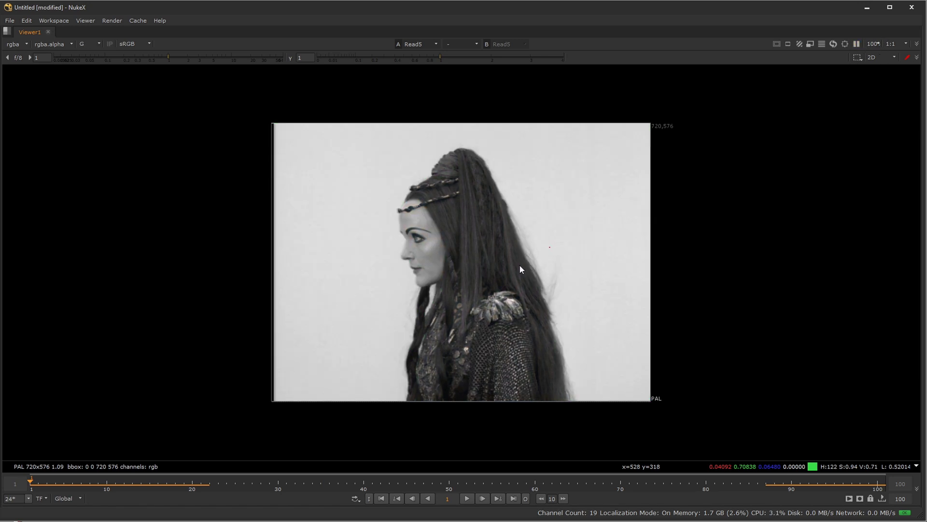
key(b)
key(a)
key(a)
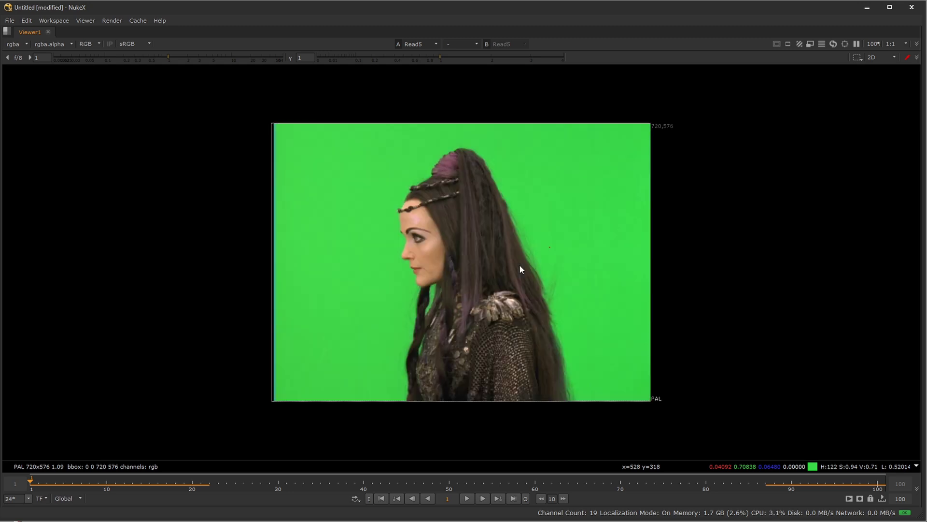
Compare the red, green and blue channels close up around the face and hair edges, and return to RGB.
key(ctrl+2)
key(ctrl+3)
key(ctrl+2)
key(ctrl+3)
middle_drag(407, 192, 477, 287)
key(r)
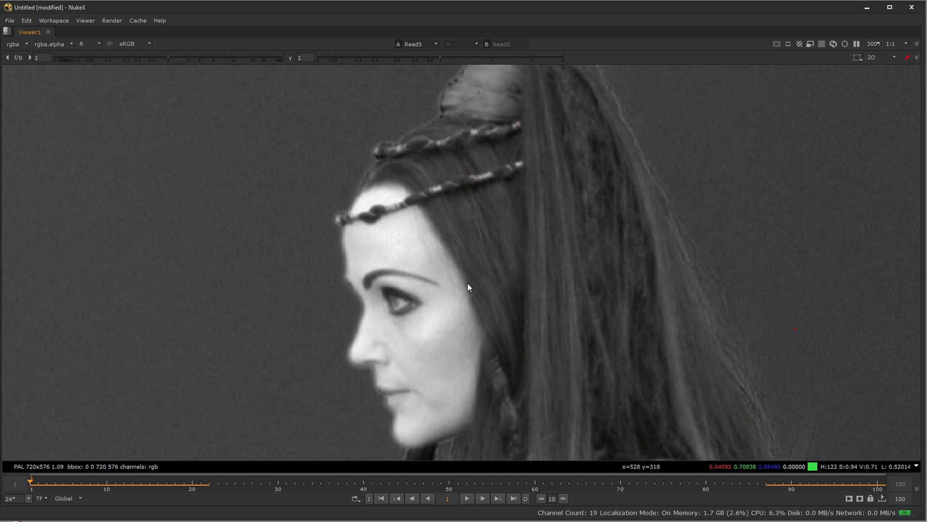
key(g)
key(r)
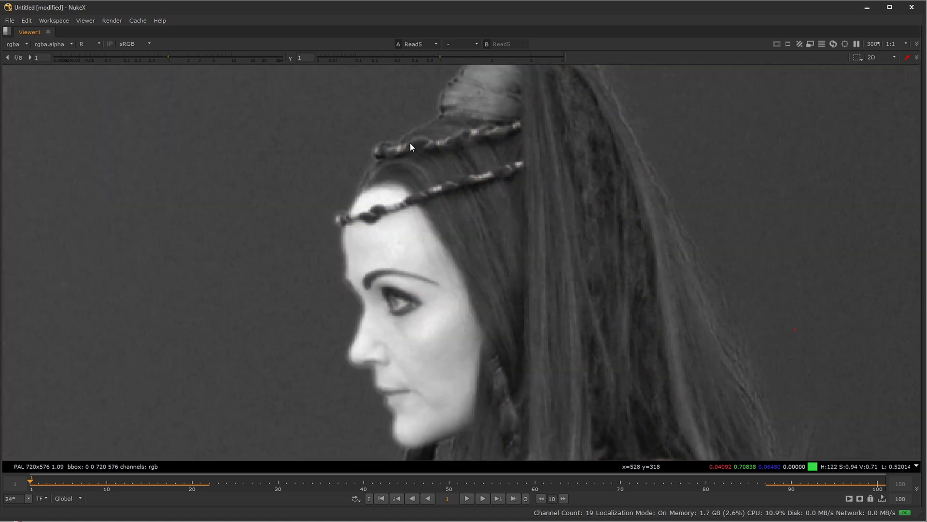
key(g)
key(r)
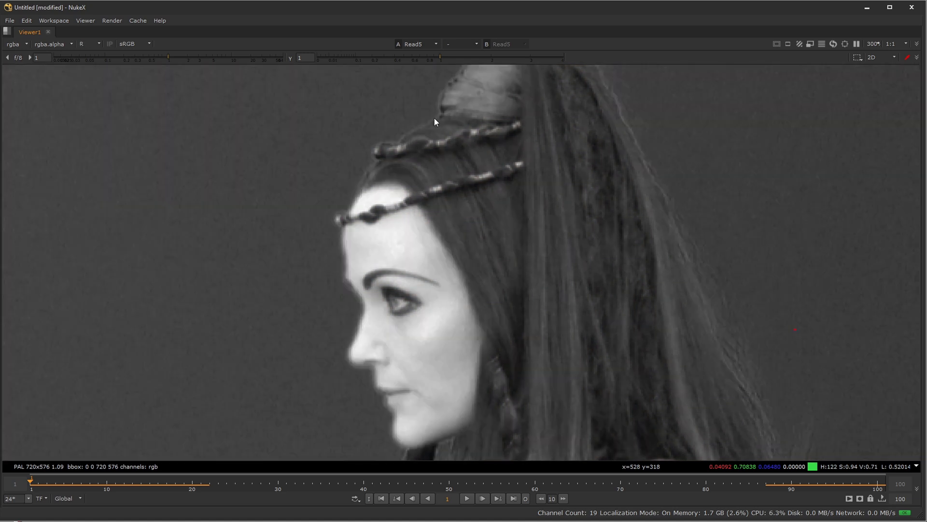
key(g)
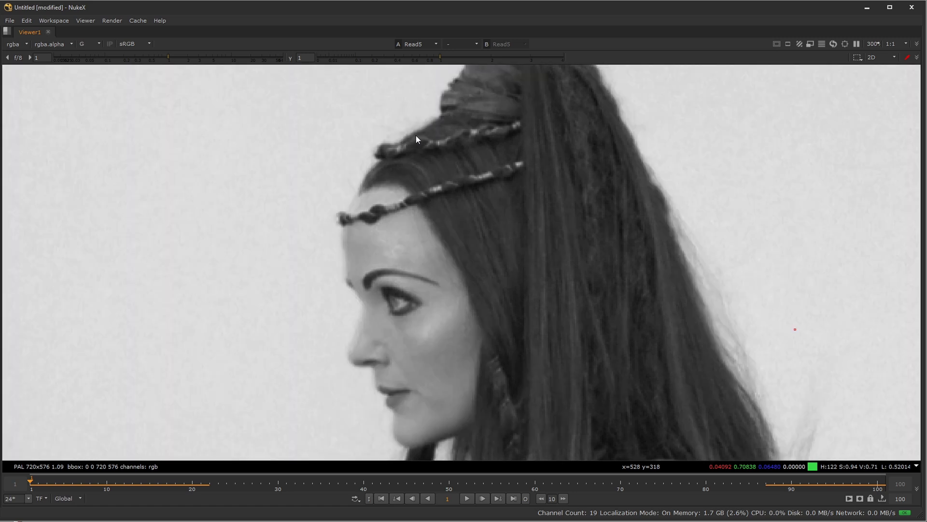
key(b)
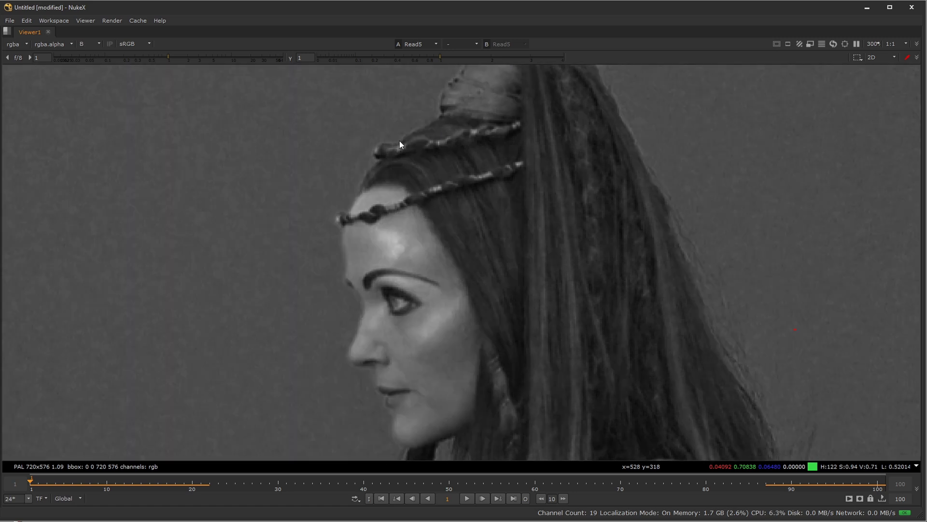
key(b)
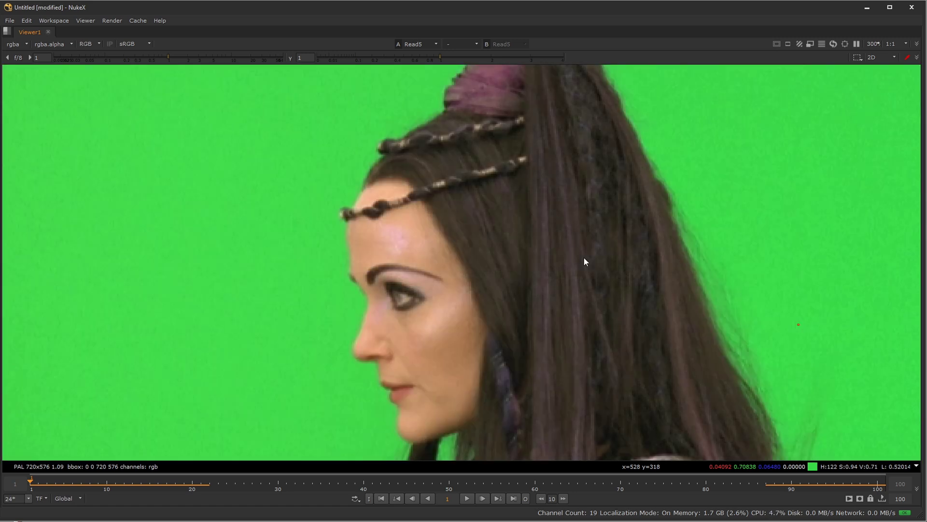
middle_drag(557, 244, 524, 230)
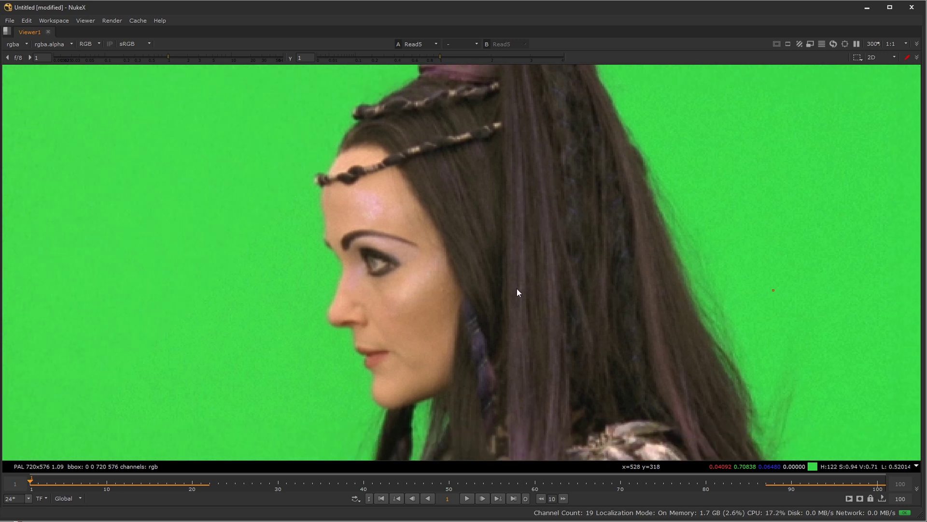
middle_drag(536, 275, 557, 291)
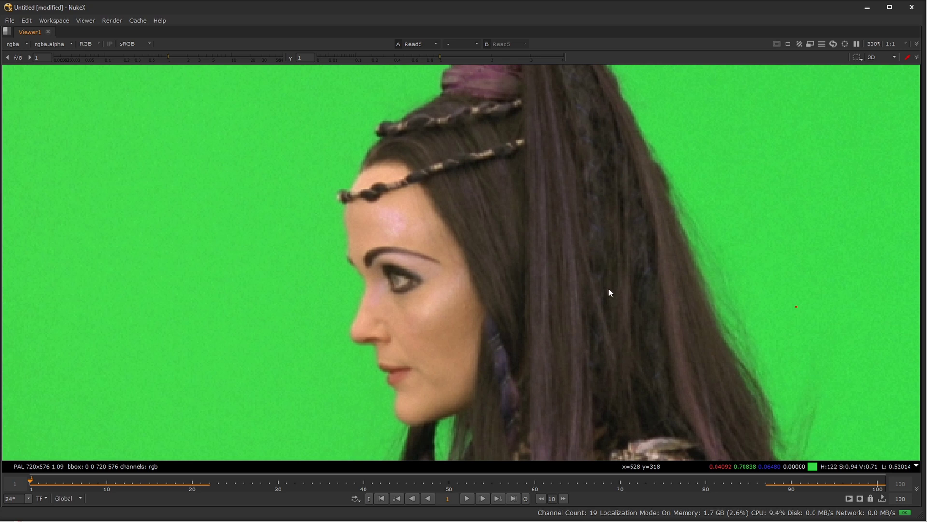
Restore the full workspace layout and darken the viewer display to gamma 0.51 and gain 0.9.
key(space)
key(f)
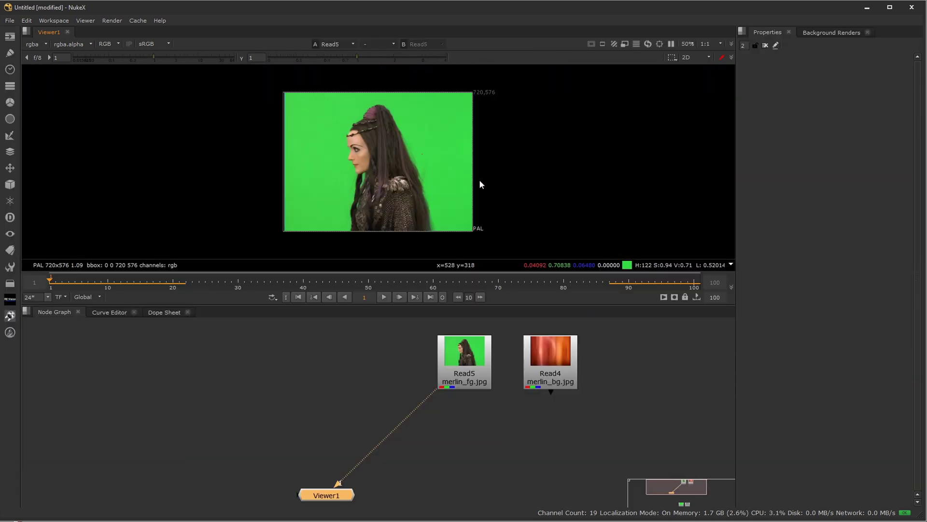
key(plus)
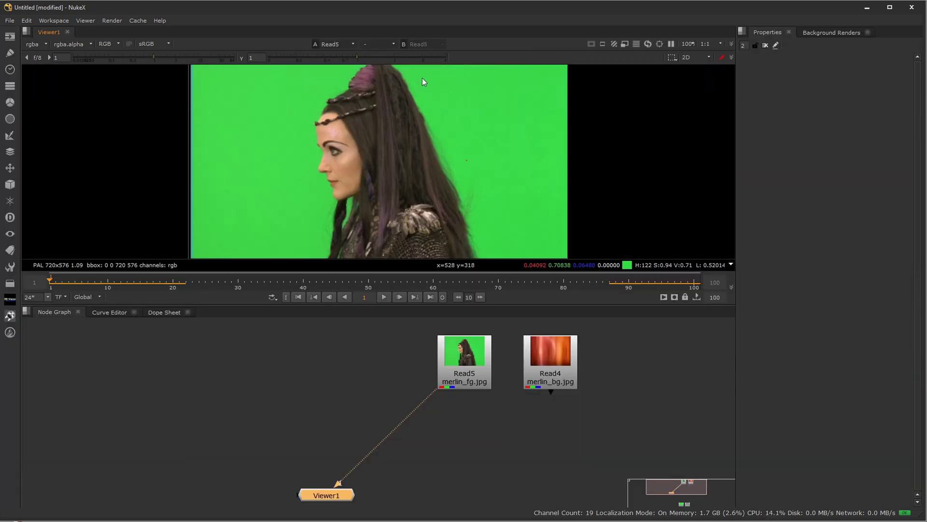
drag(366, 57, 332, 65)
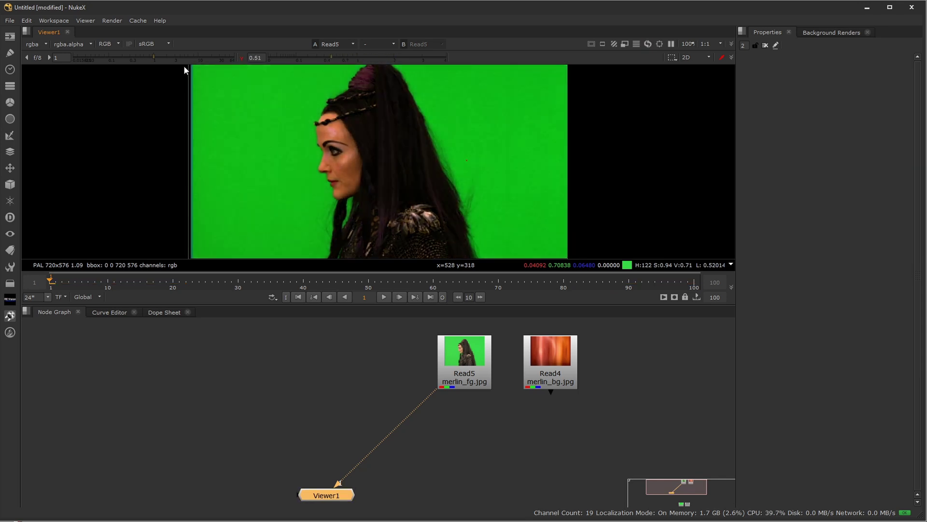
drag(161, 56, 152, 58)
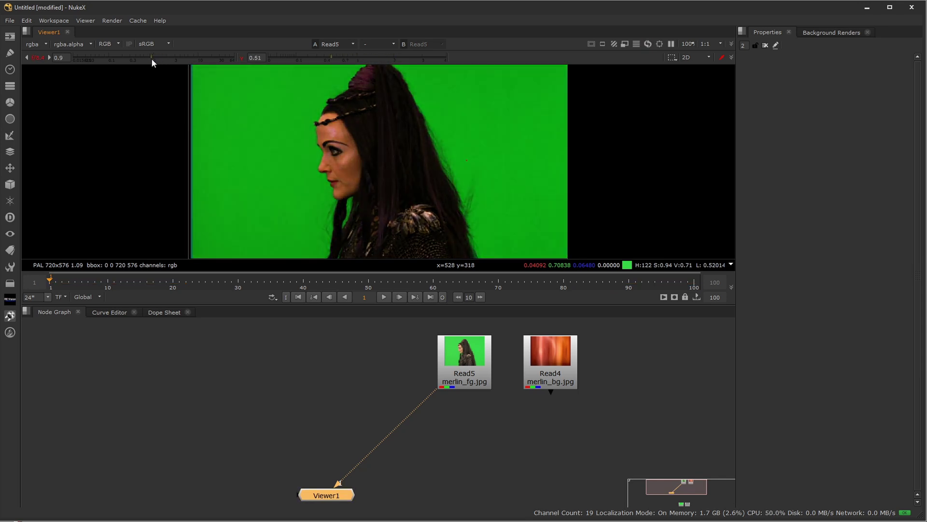
Inspect the darkened green screen around the face and hair for uneven lighting and fine edge detail.
scroll(502, 186, down, 2)
scroll(502, 186, up, 2)
scroll(538, 201, up, 2)
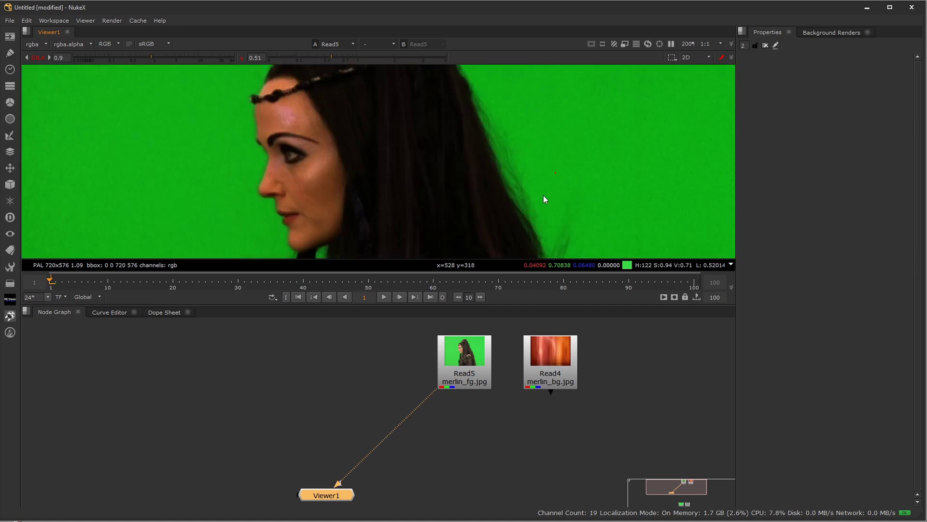
middle_drag(656, 150, 599, 173)
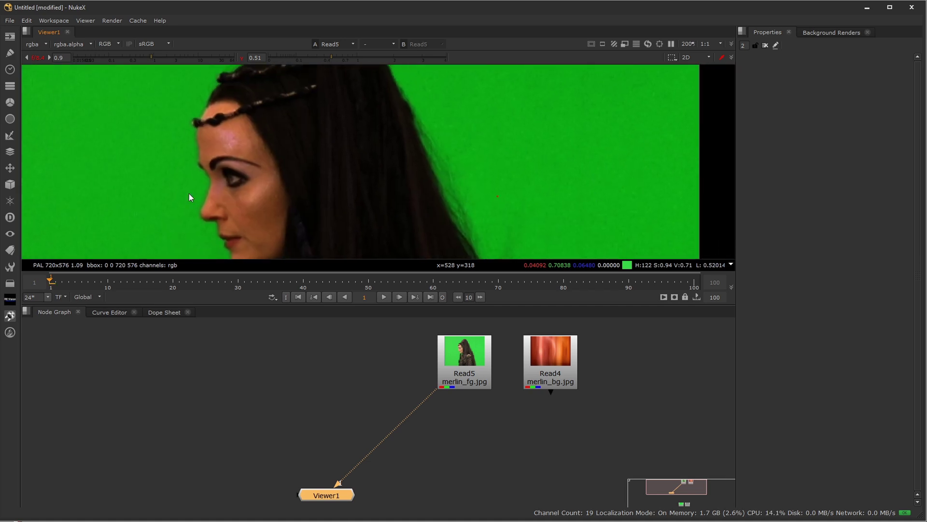
middle_drag(222, 193, 343, 201)
middle_drag(515, 174, 476, 186)
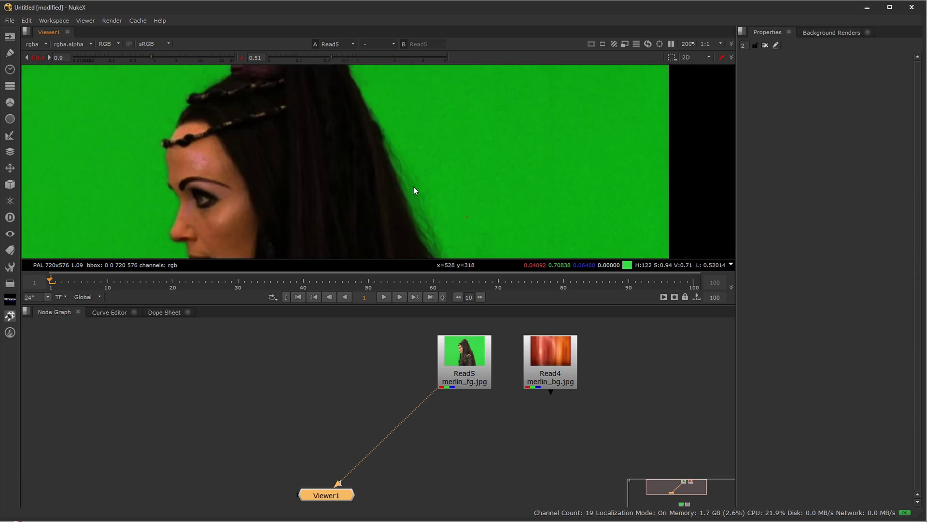
scroll(444, 184, down, 4)
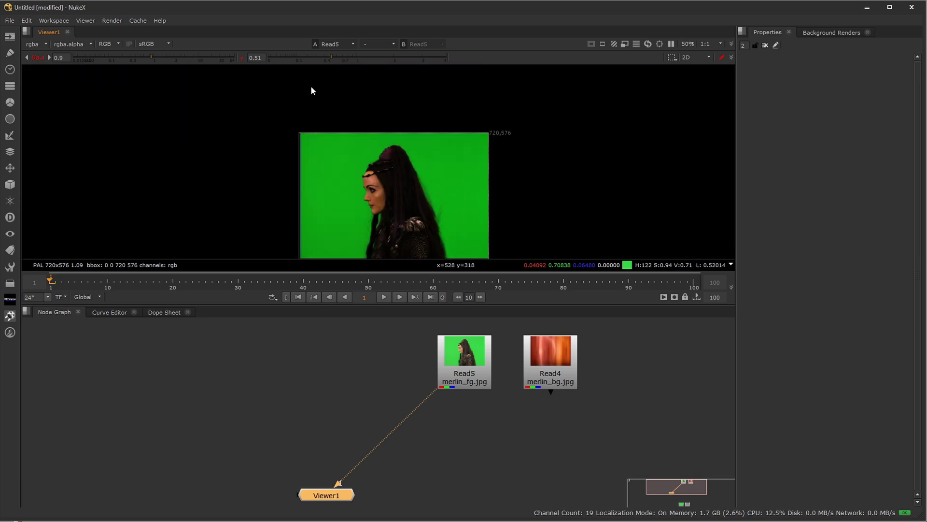
Reset the viewer's gamma and gain to their default value of 1.
click(242, 58)
click(36, 56)
scroll(468, 201, up, 2)
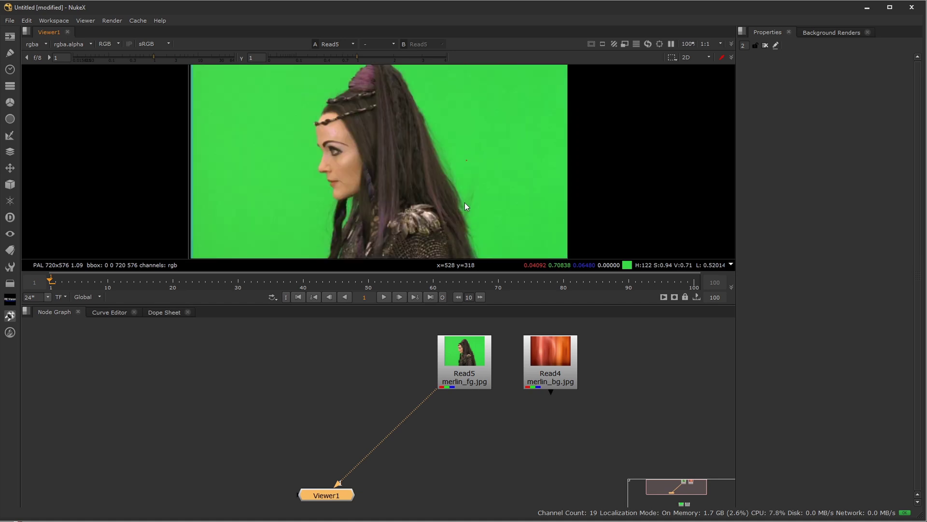
Add a Keylight node in the empty area below the two Read nodes.
click(509, 443)
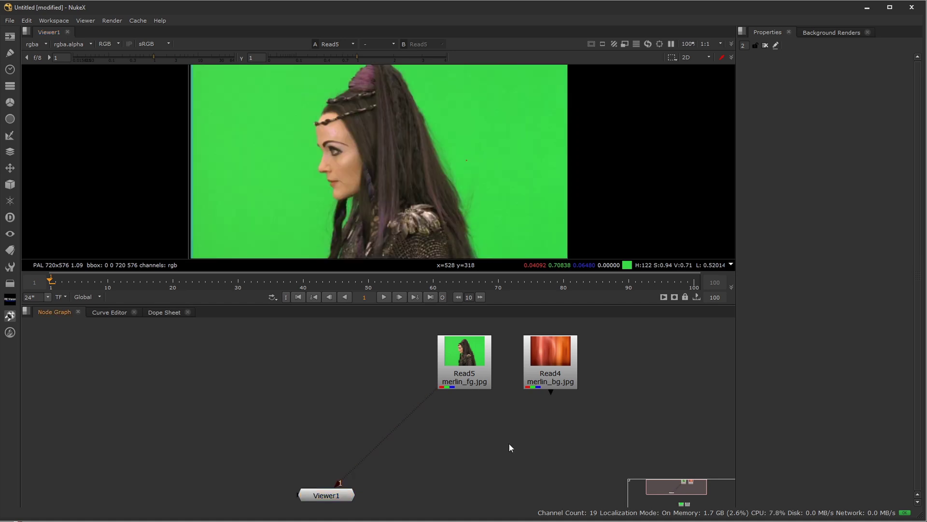
key(Tab)
text(keylight)
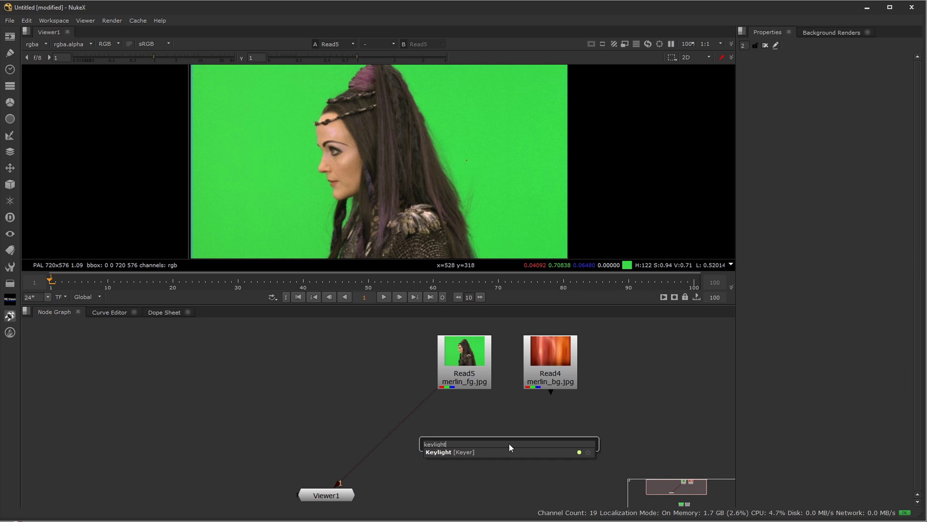
key(Return)
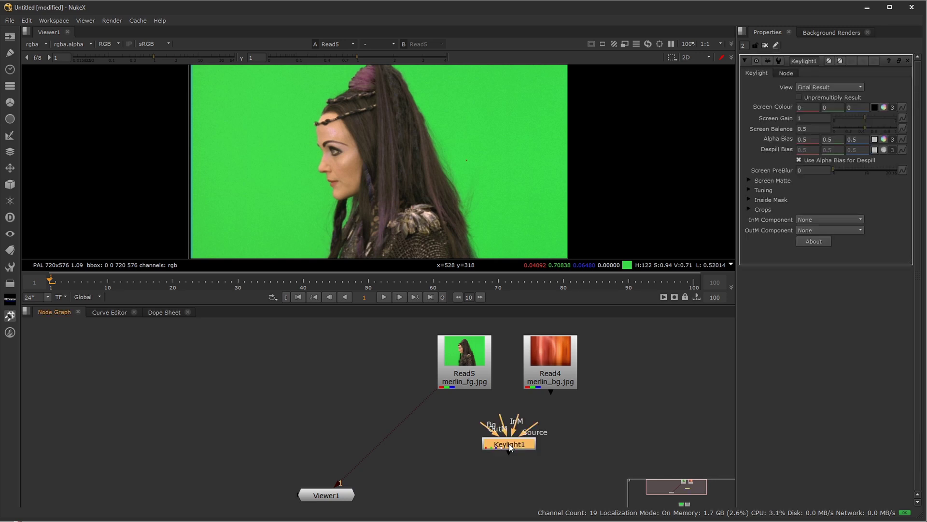
Connect the Keylight node's Source input to the merlin_fg.jpg Read node.
key(f)
scroll(482, 472, up, 1)
middle_drag(444, 426, 496, 411)
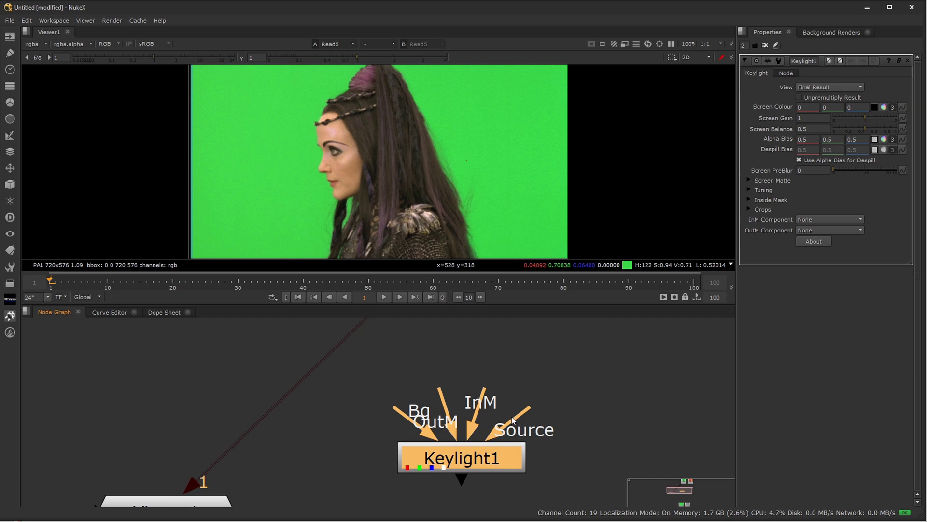
drag(520, 416, 598, 358)
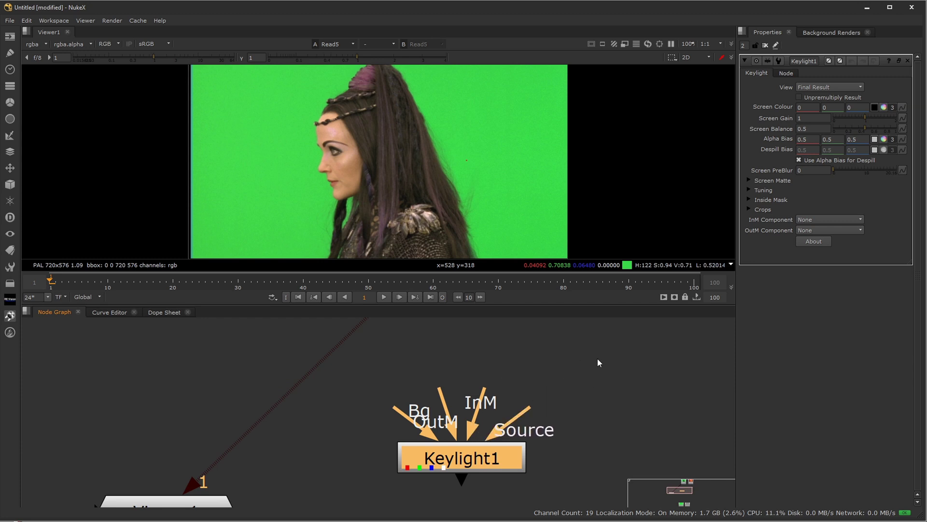
middle_drag(598, 359, 567, 394)
scroll(567, 394, down, 4)
drag(517, 419, 522, 334)
Position the Keylight node below the foreground Read node and show its output in the viewer.
drag(502, 436, 517, 444)
key(1)
click(515, 444)
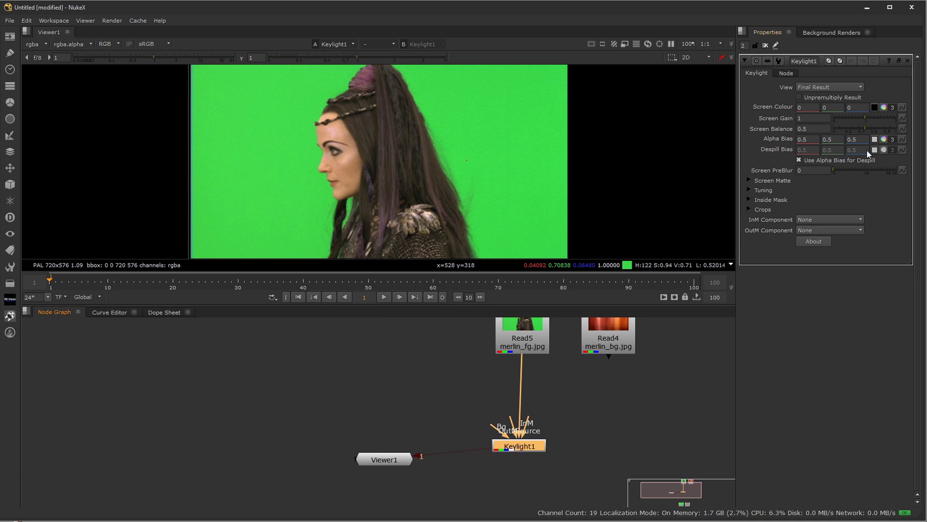
Expand the Keylight node's Screen Matte, Tuning and Inside Mask groups to review their parameters, and collapse them again.
click(748, 177)
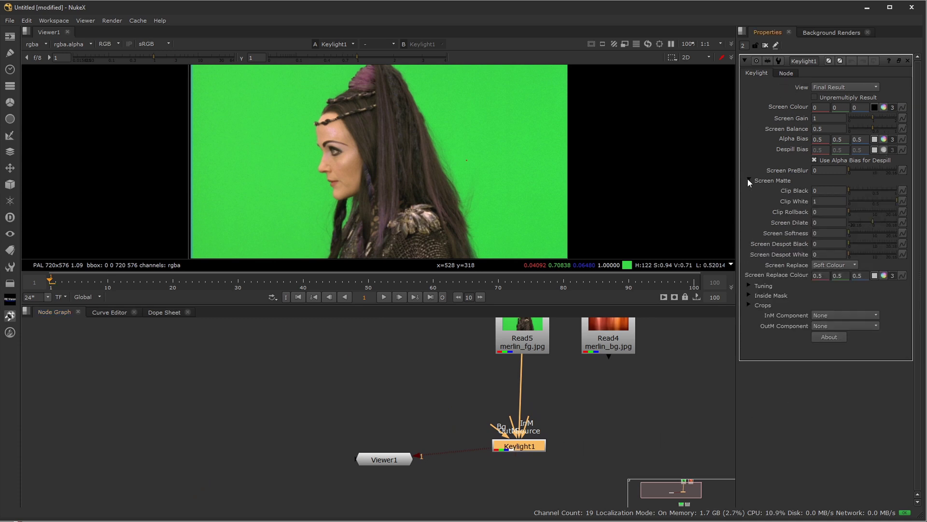
click(749, 285)
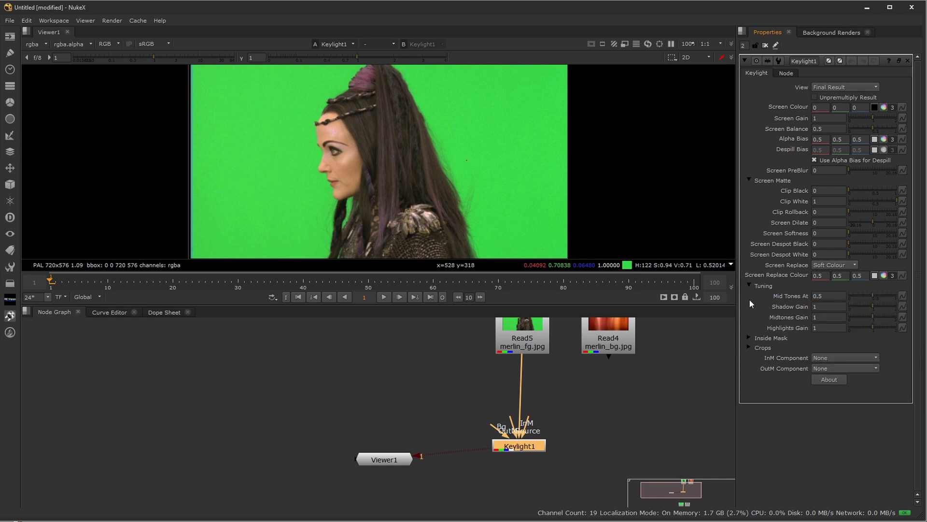
click(748, 338)
click(747, 379)
click(748, 379)
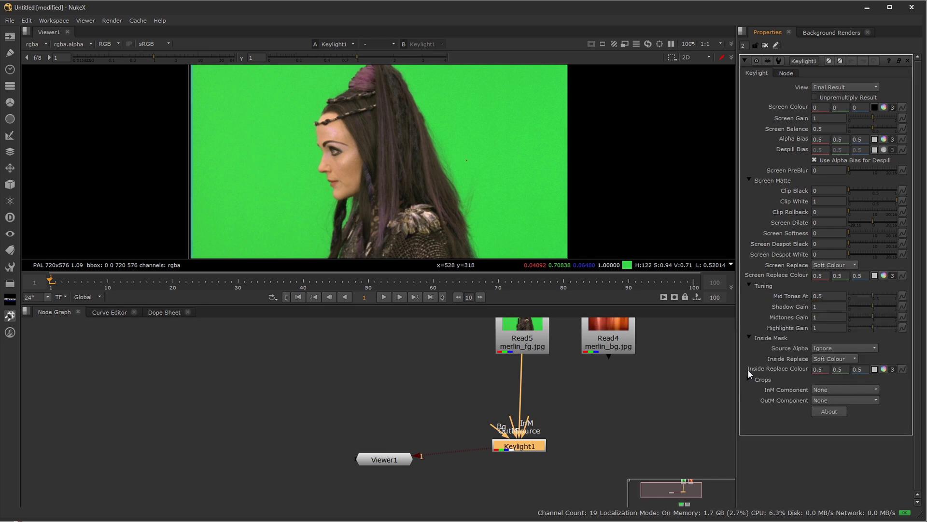
click(748, 337)
click(750, 286)
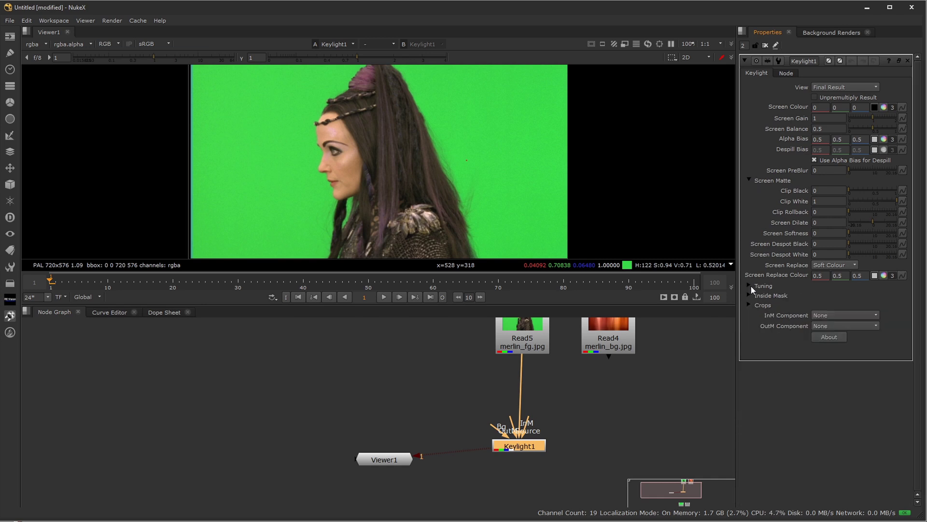
click(750, 181)
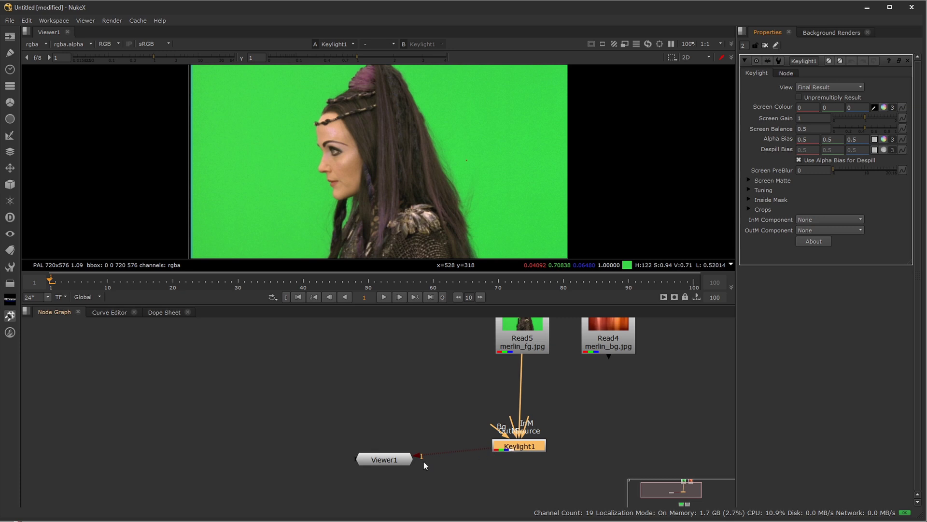
Sample the green behind the actress's hair as Keylight's Screen Colour and display the alpha matte in the enlarged viewer.
ctrl+click(465, 144)
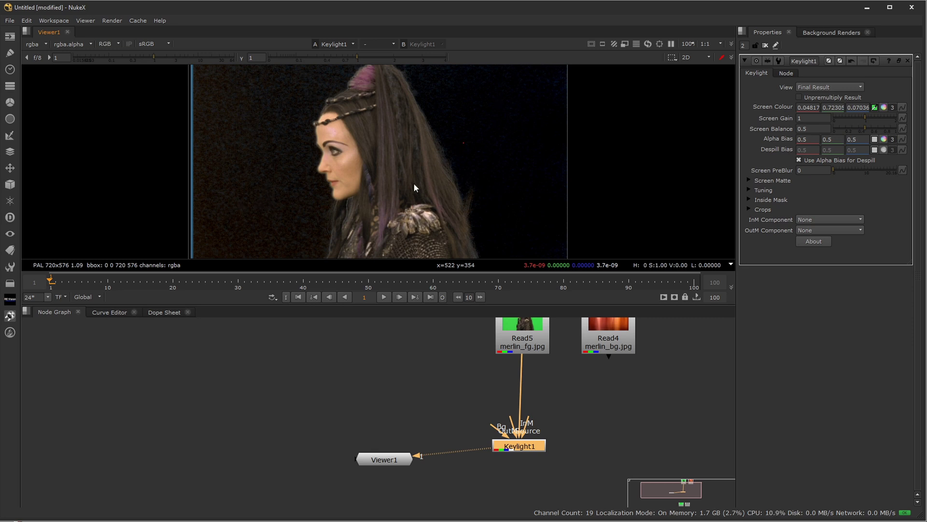
key(a)
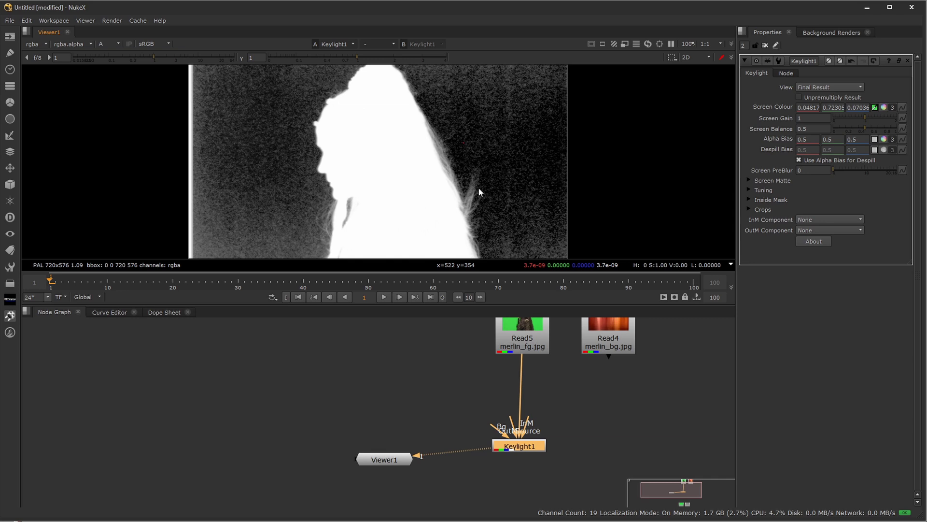
key(space)
middle_drag(506, 338, 621, 238)
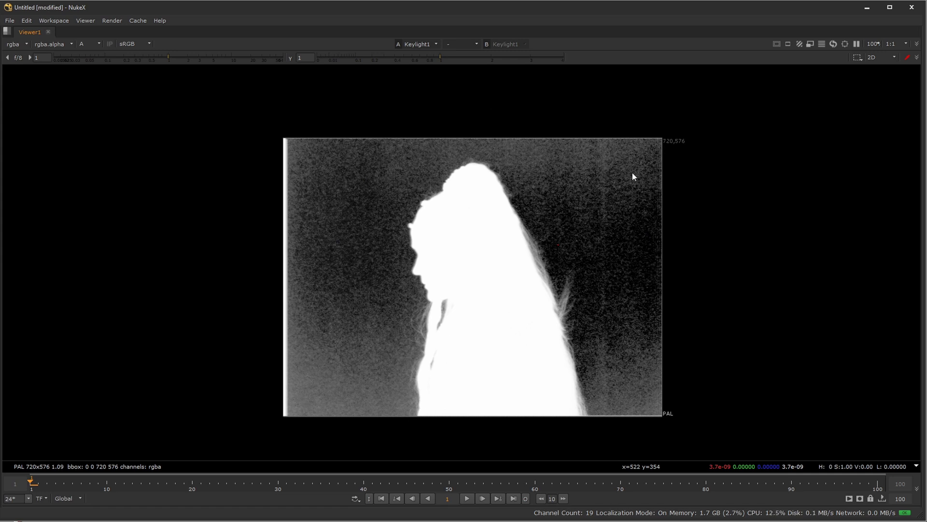
Resample the Screen Colour from several green areas around the actress, comparing mattes and ending with the green behind her hair, and restore the full layout.
ctrl+alt+drag(592, 188, 568, 199)
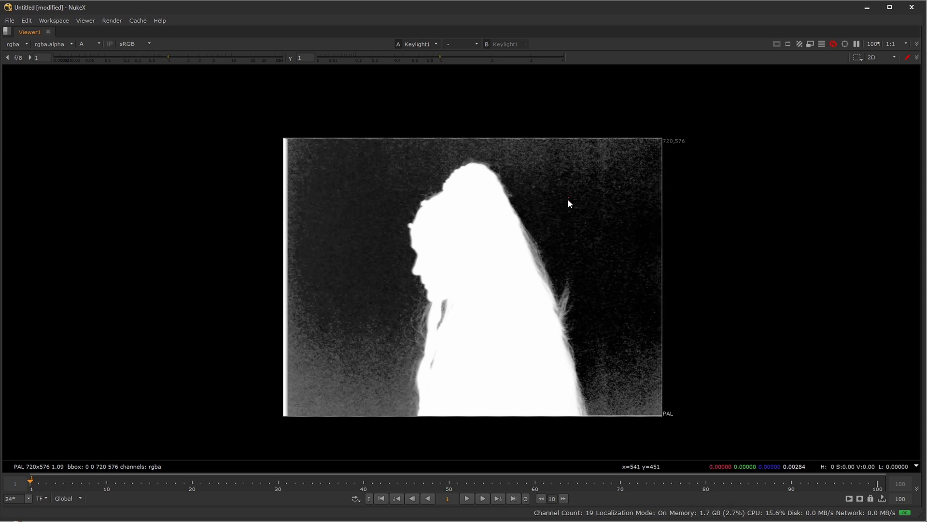
ctrl+click(626, 395)
ctrl+click(365, 407)
ctrl+click(374, 301)
ctrl+click(372, 389)
ctrl+click(343, 378)
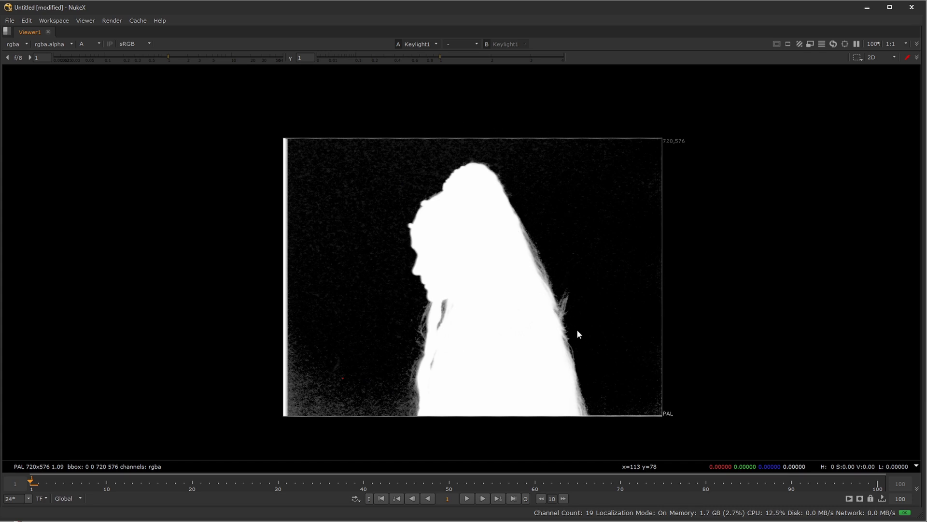
ctrl+click(607, 343)
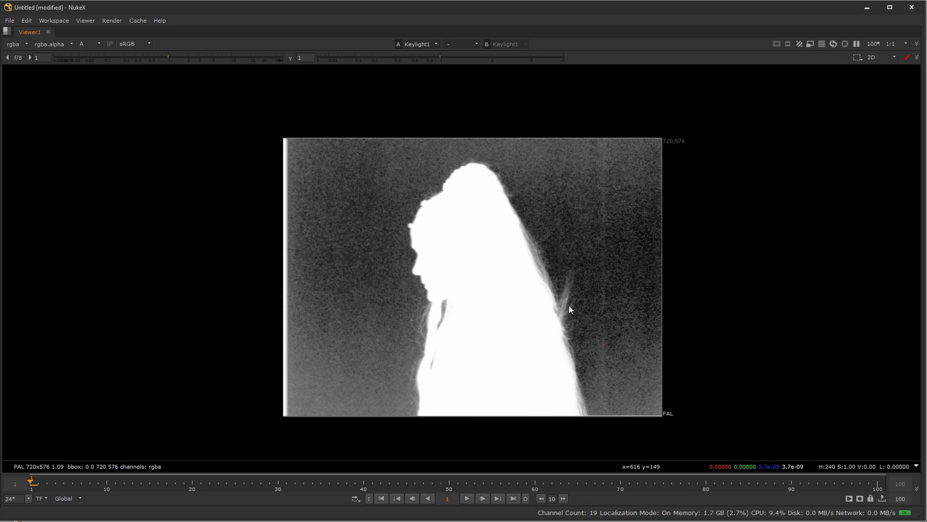
ctrl+click(364, 373)
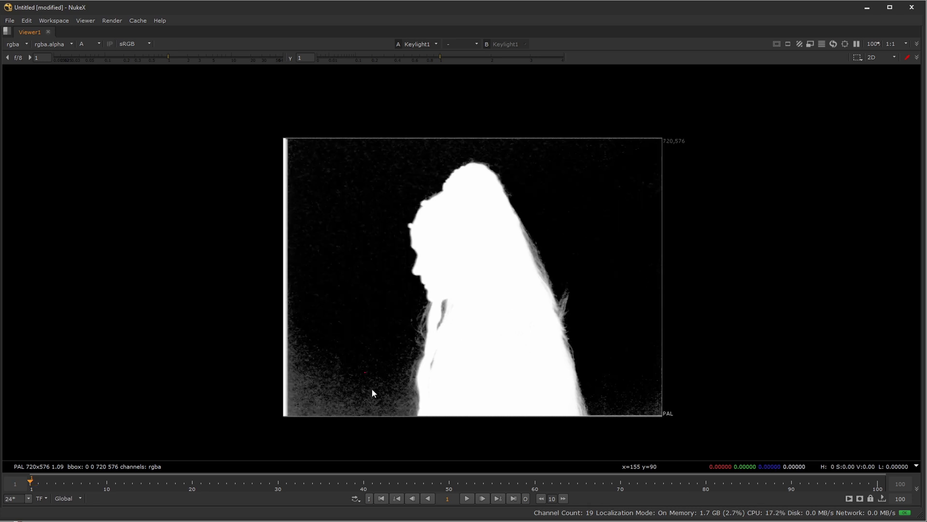
ctrl+click(375, 305)
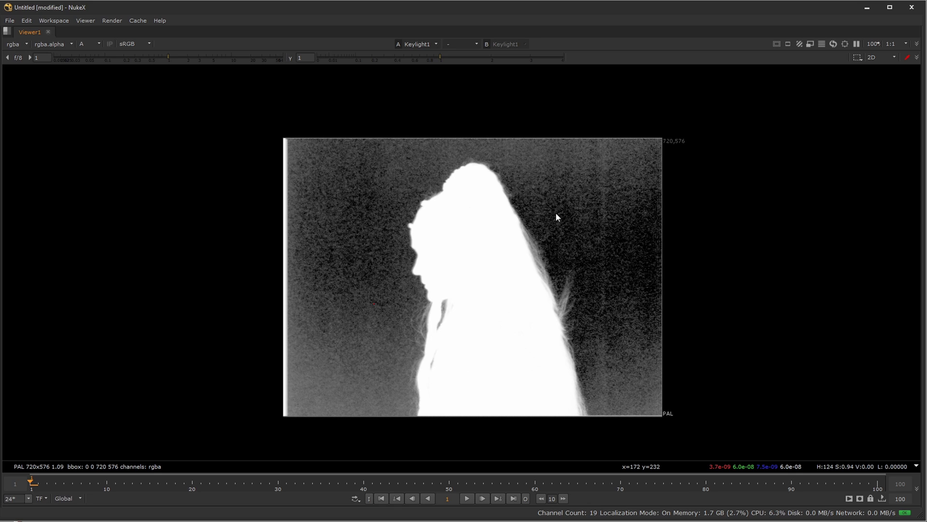
ctrl+click(350, 346)
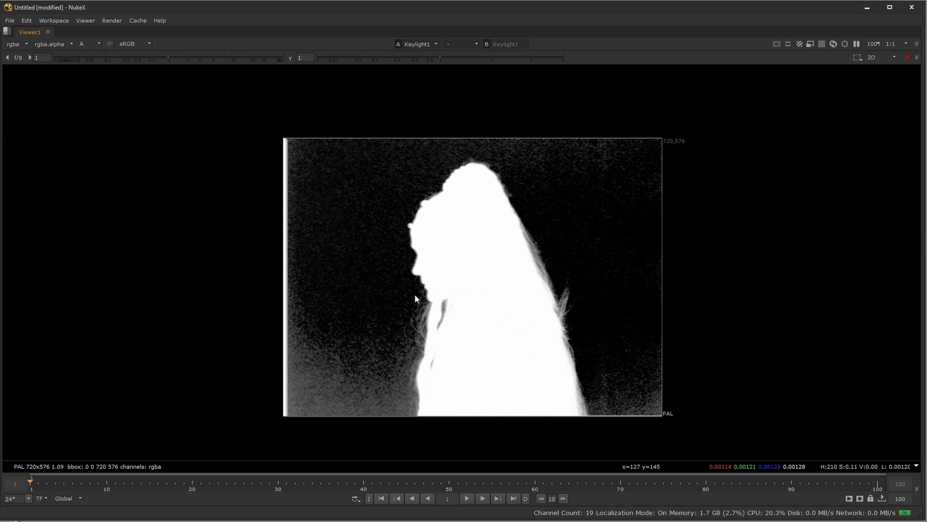
ctrl+click(604, 300)
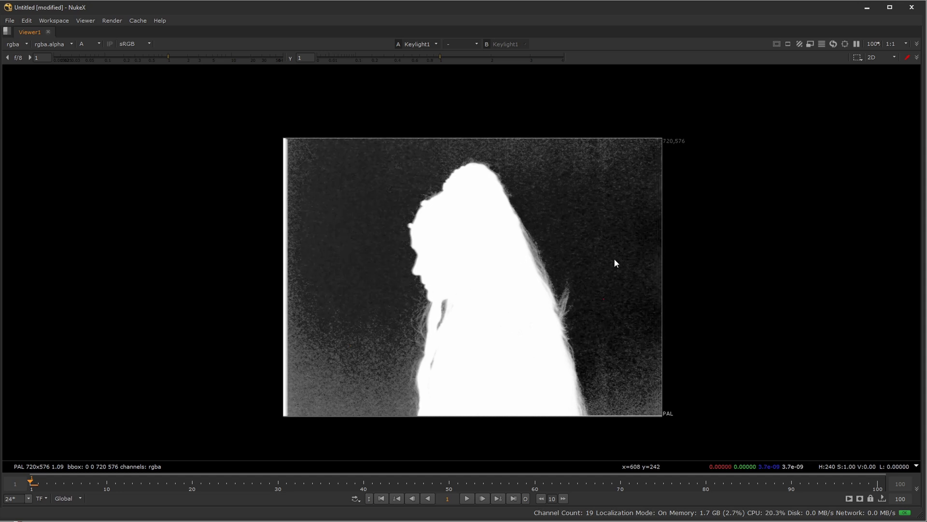
key(space)
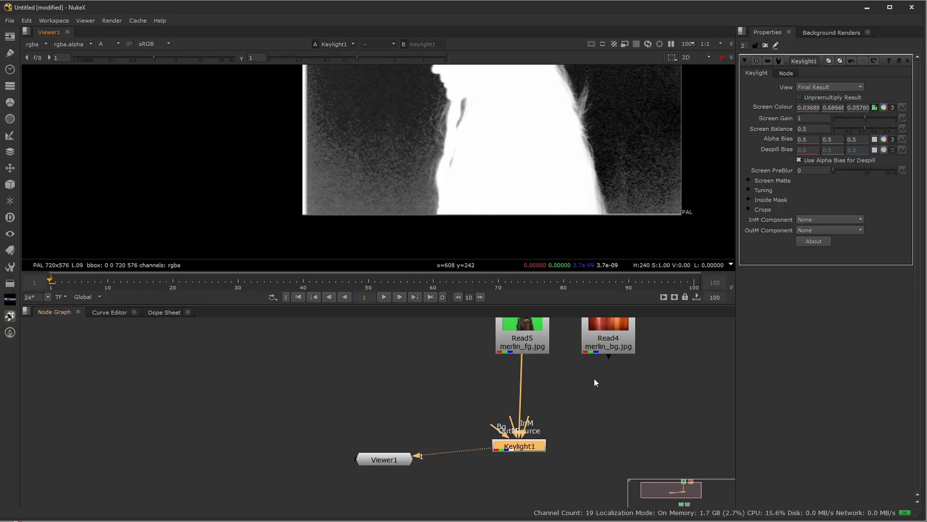
Show the merlin_fg.jpg Read node in the viewer in full colour with the whole frame in view.
click(524, 350)
key(1)
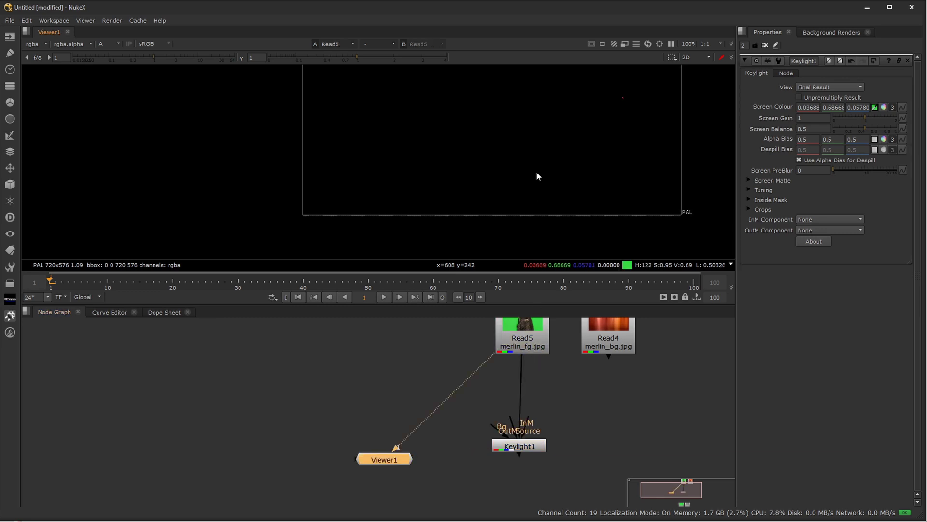
key(a)
middle_drag(550, 175, 526, 219)
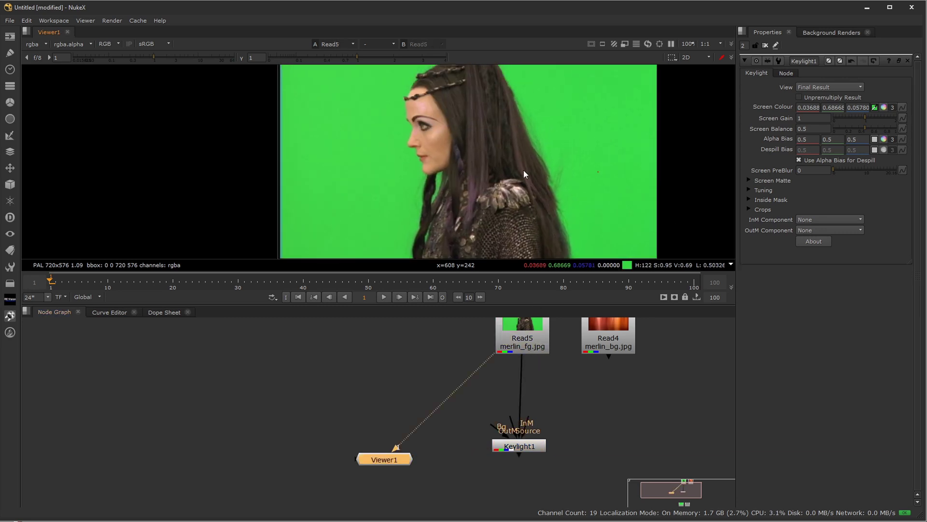
key(minus)
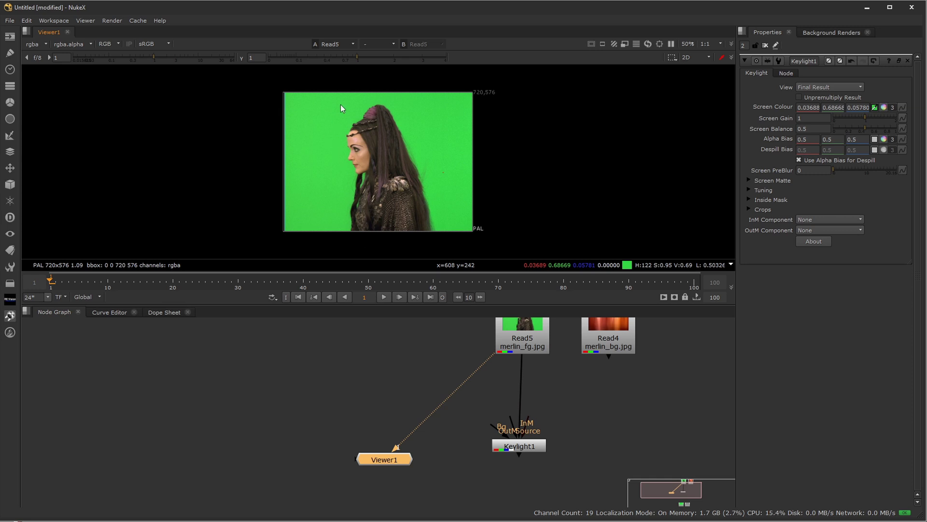
Add an unconnected Roto node in the empty area below the merlin_bg.jpg Read node.
click(603, 416)
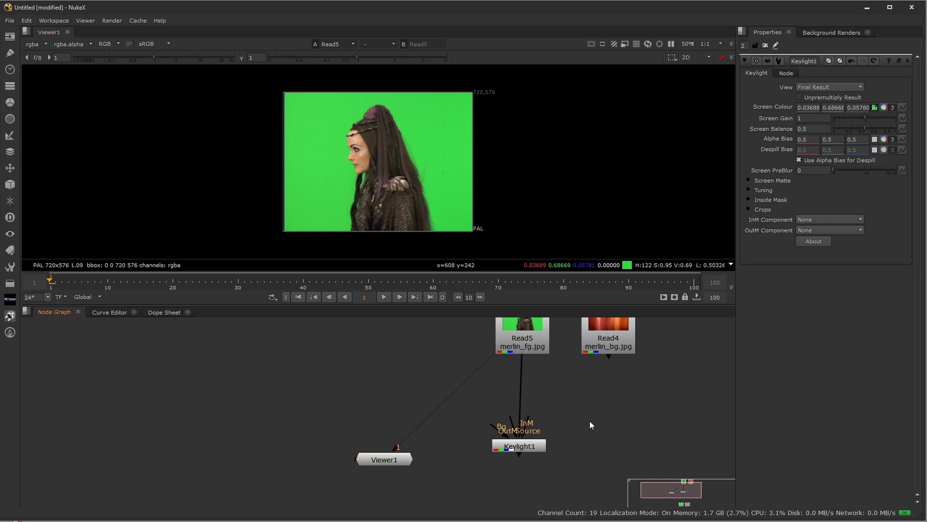
click(530, 339)
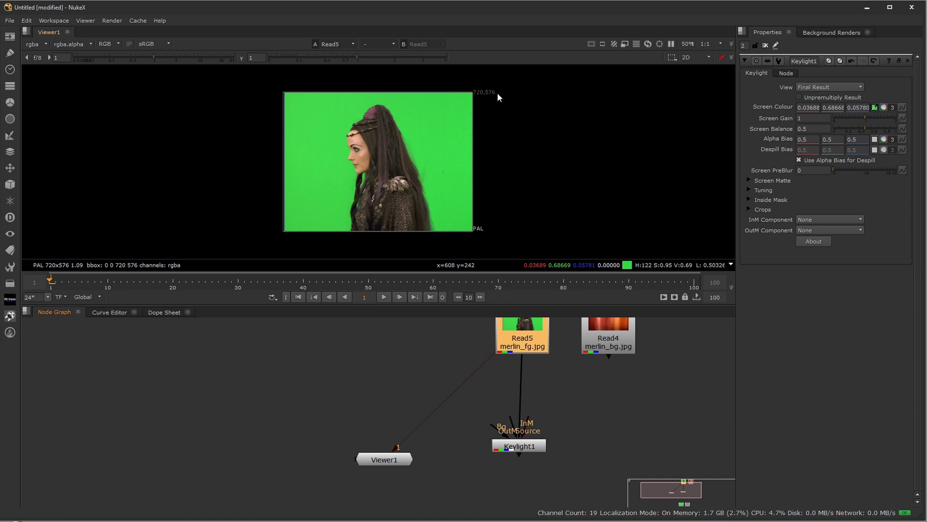
click(637, 433)
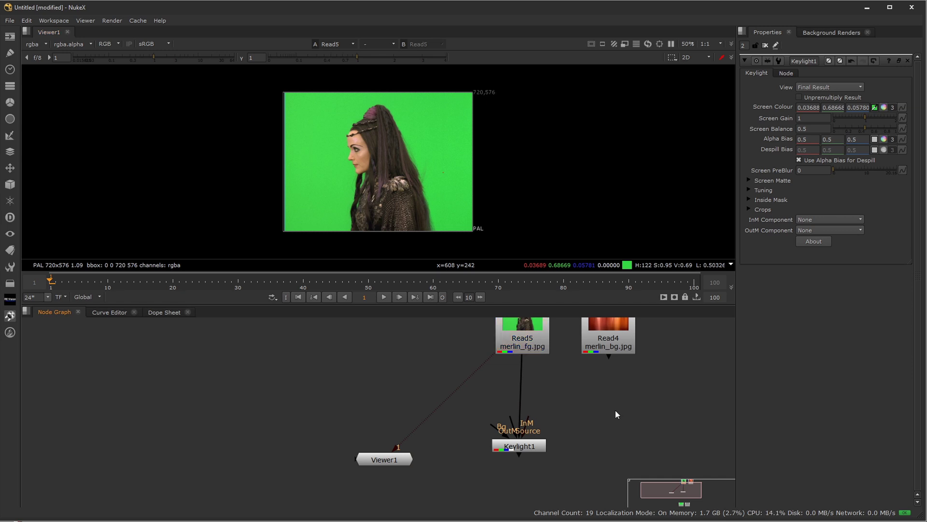
key(s)
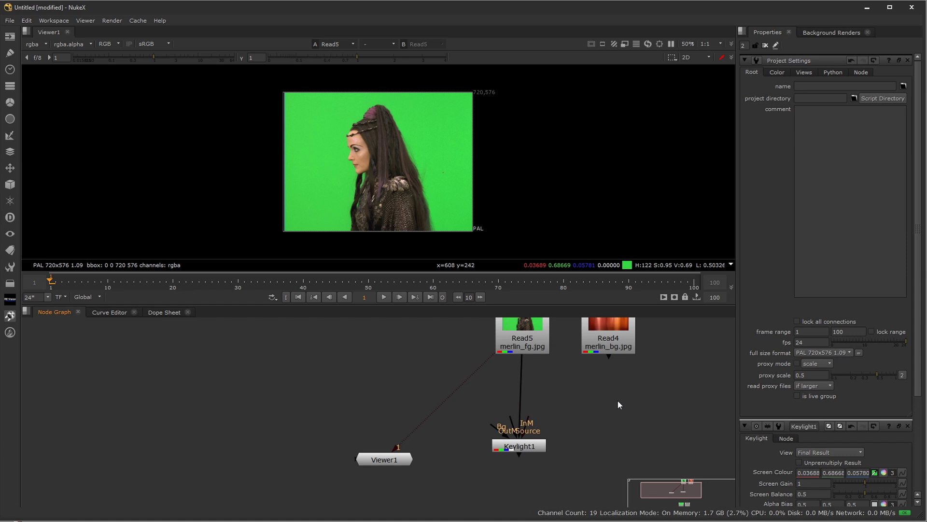
key(o)
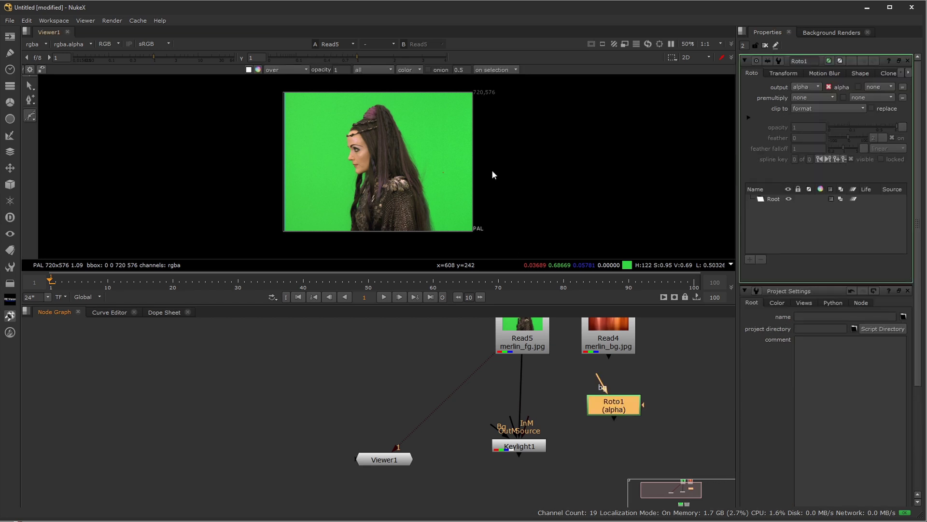
Enlarge the viewer and start a loose roto outline above the actress's head, placing points down along the back of her hair.
key(space)
scroll(416, 279, up, 2)
middle_drag(416, 279, 452, 273)
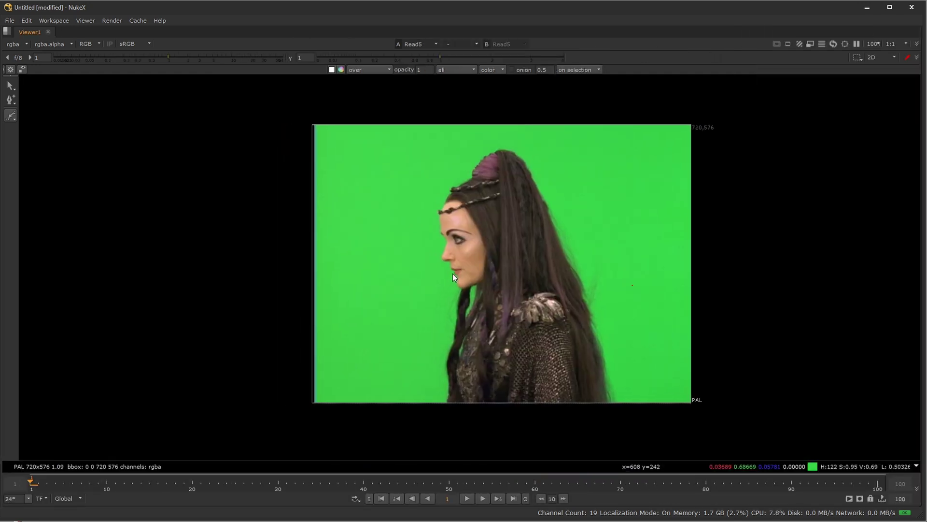
scroll(462, 274, up, 2)
scroll(647, 225, up, 1)
middle_drag(648, 224, 615, 320)
scroll(570, 287, down, 1)
middle_drag(574, 228, 567, 285)
scroll(526, 190, up, 1)
middle_drag(527, 188, 519, 175)
click(483, 166)
click(571, 202)
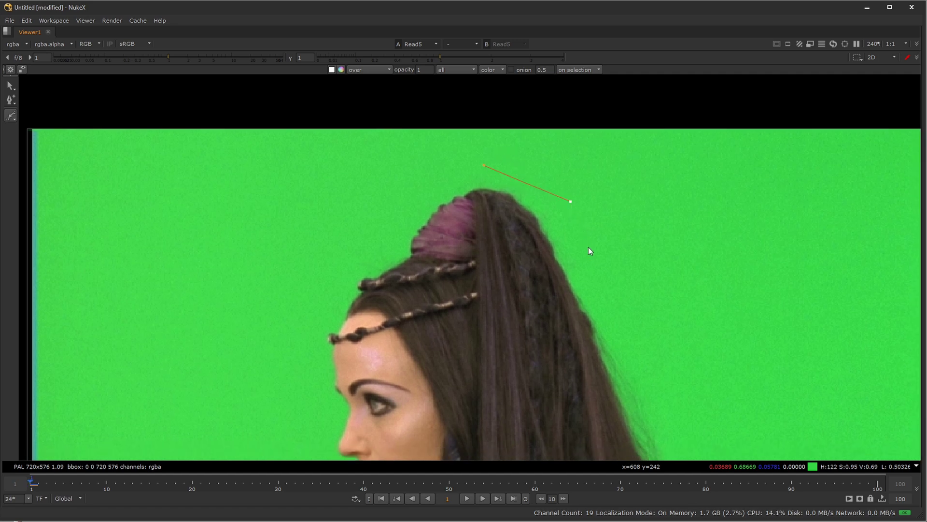
click(632, 333)
click(667, 392)
Continue the roto outline down the lower hair, bulging outward around the stray wisps behind her shoulder.
middle_drag(668, 393, 620, 274)
click(639, 313)
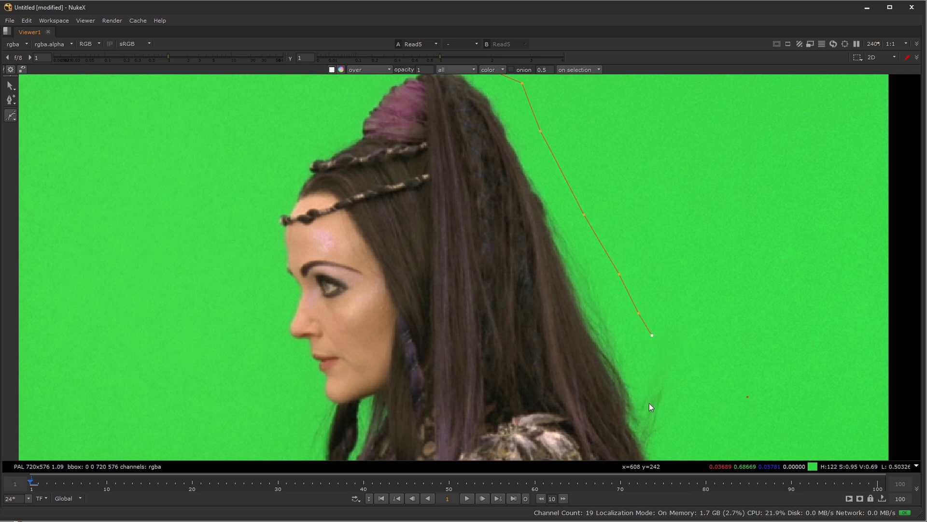
click(716, 397)
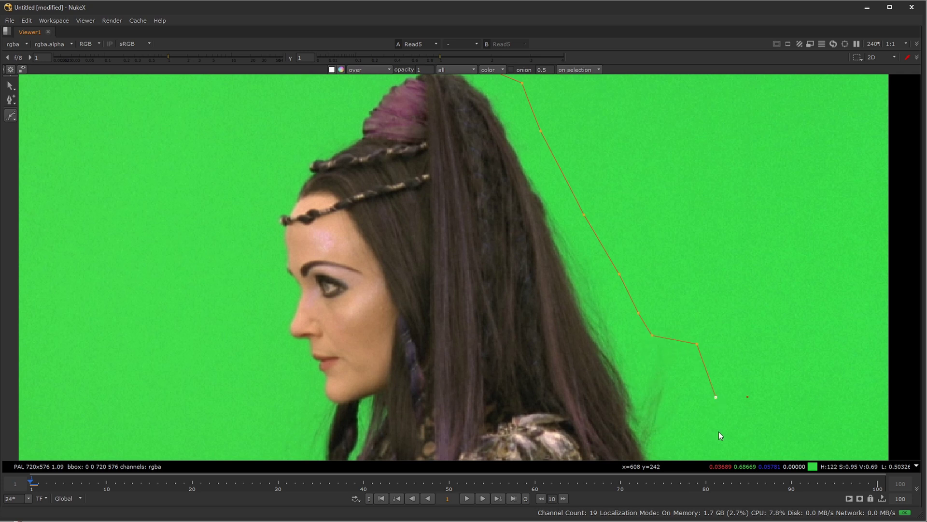
middle_drag(718, 431, 712, 363)
click(689, 373)
middle_drag(713, 416, 690, 300)
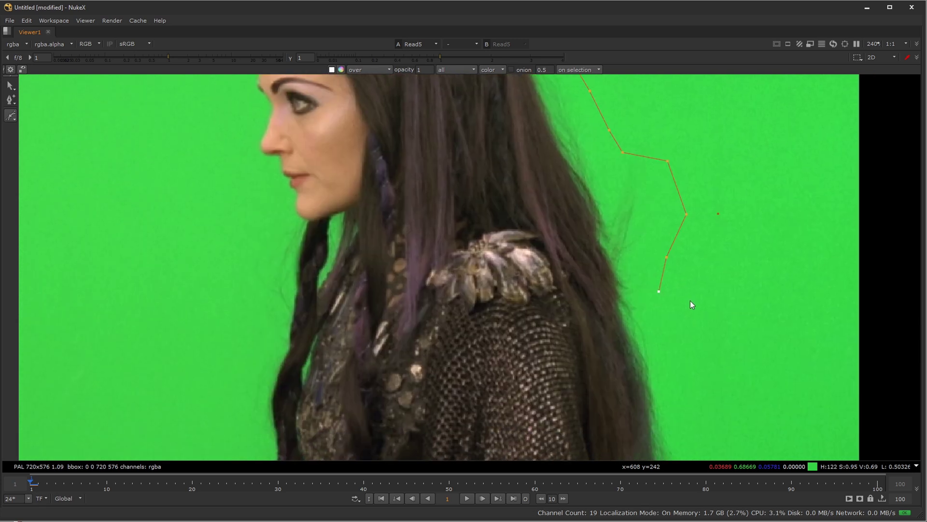
Extend the roto outline down behind her back to just below the lower edge of the frame.
click(673, 341)
middle_drag(690, 386, 673, 313)
click(674, 313)
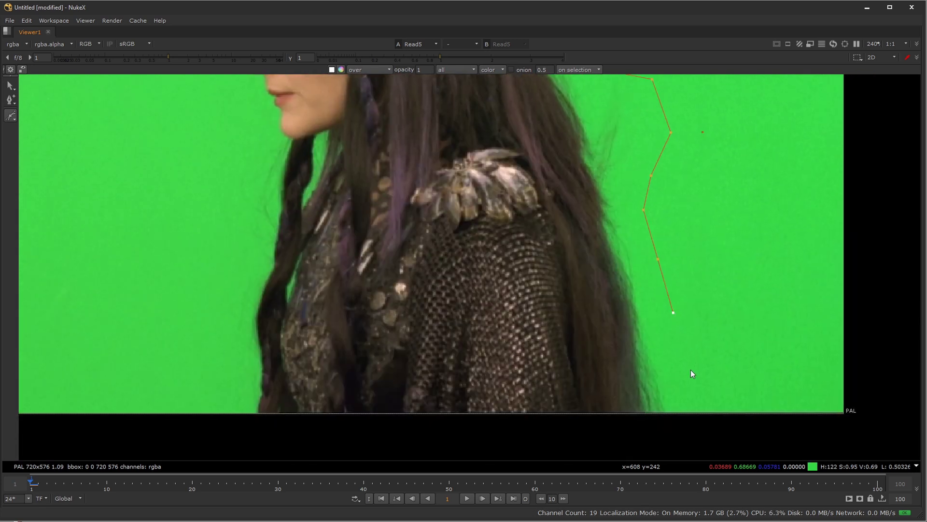
click(691, 401)
click(692, 429)
Carry the roto outline beneath the frame and up the front of her body and braid to the chin.
middle_drag(313, 426, 451, 409)
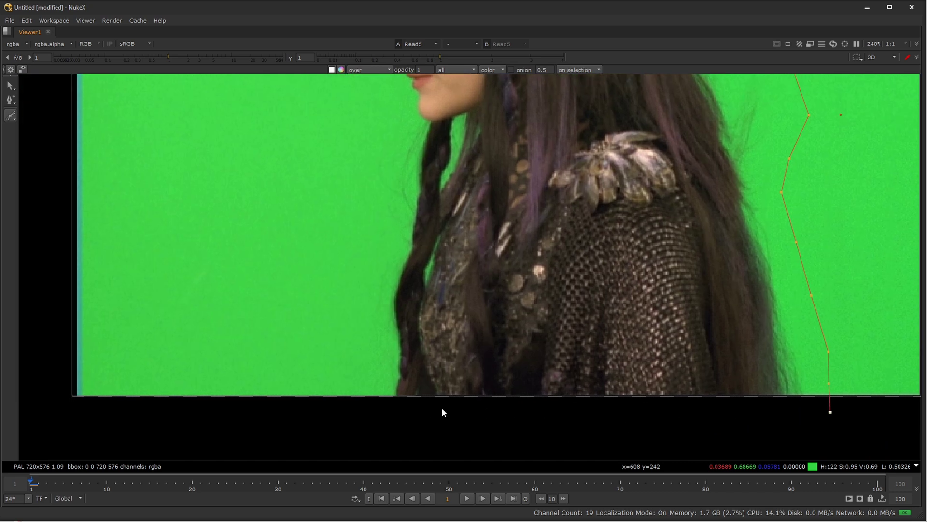
click(364, 424)
click(347, 384)
click(354, 314)
click(354, 245)
click(356, 201)
middle_drag(358, 201, 378, 268)
click(378, 267)
click(407, 227)
click(412, 197)
Trace the roto outline loosely past her face, forehead and headdress, and close it at its starting point above the head.
middle_drag(412, 197, 413, 309)
click(395, 273)
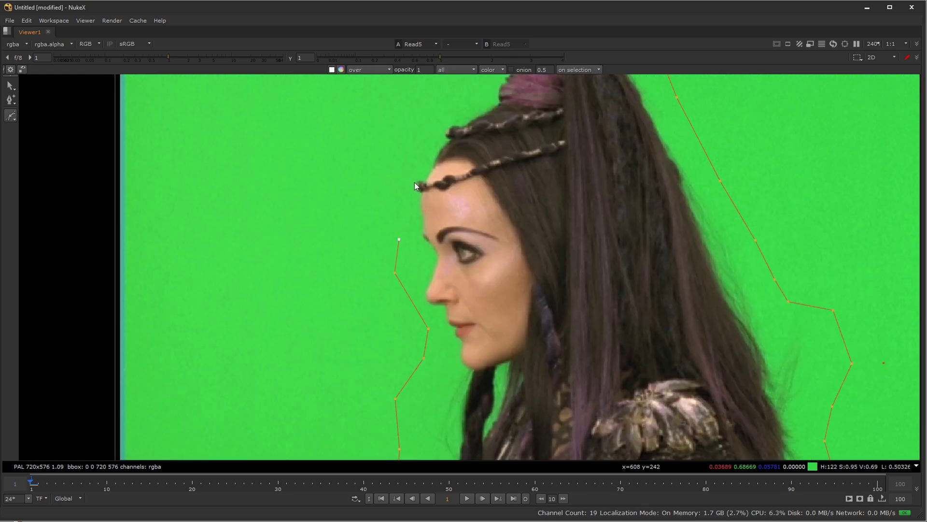
click(401, 194)
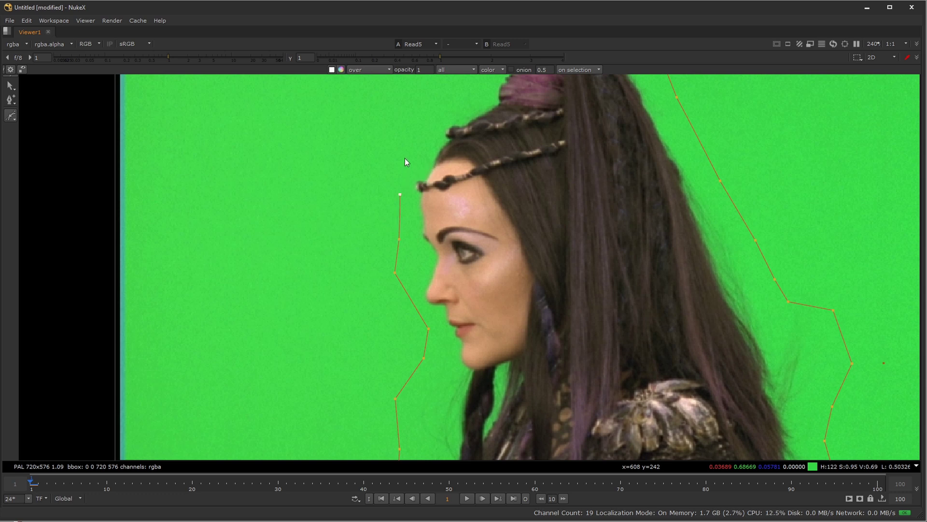
middle_drag(422, 140, 407, 216)
click(404, 184)
click(453, 161)
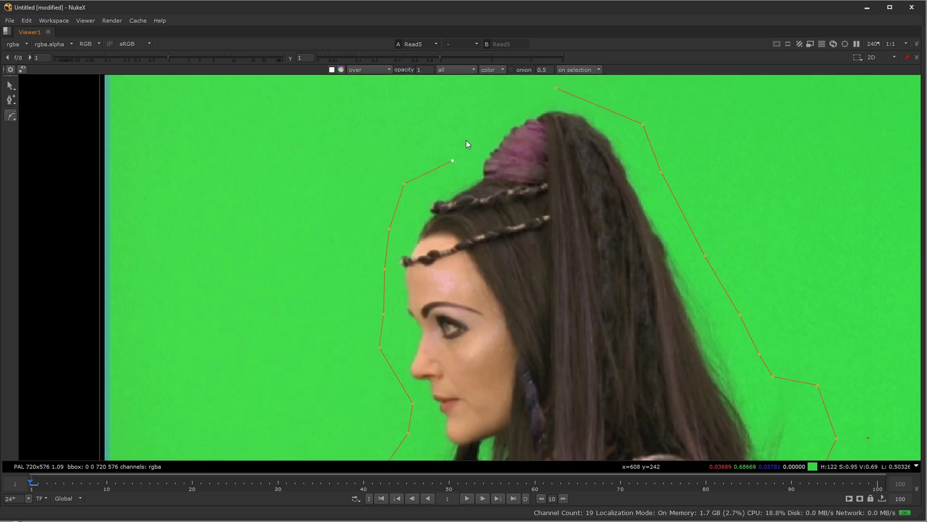
click(555, 90)
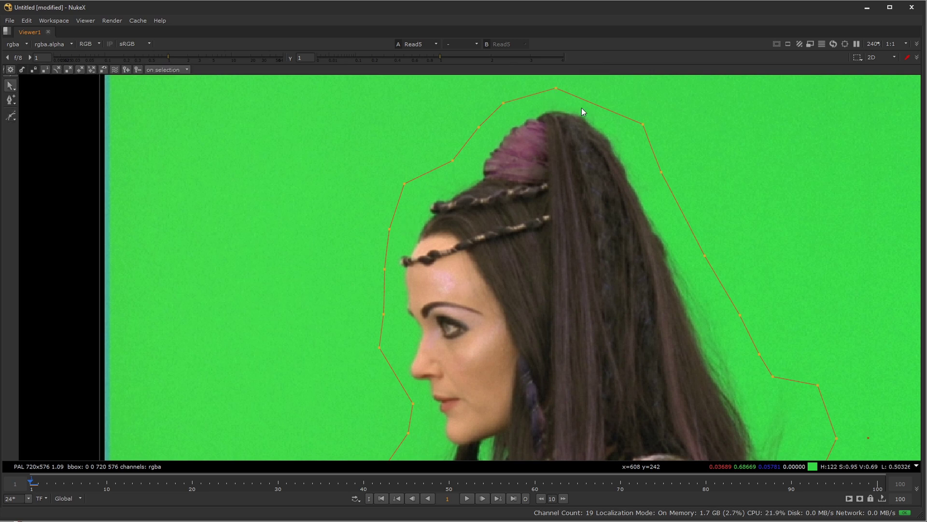
Restore the full workspace layout from the enlarged viewer and label the Roto1 node "gmat".
scroll(693, 323, down, 5)
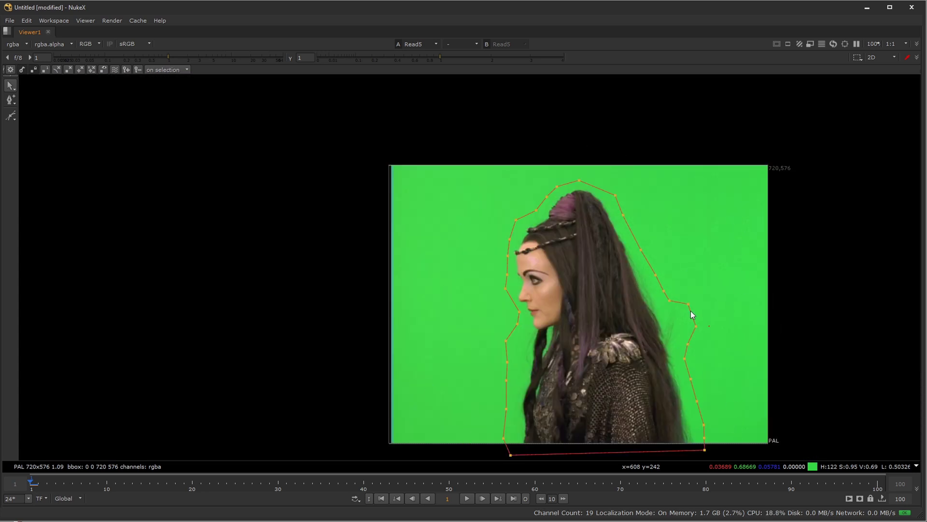
middle_drag(683, 317, 663, 290)
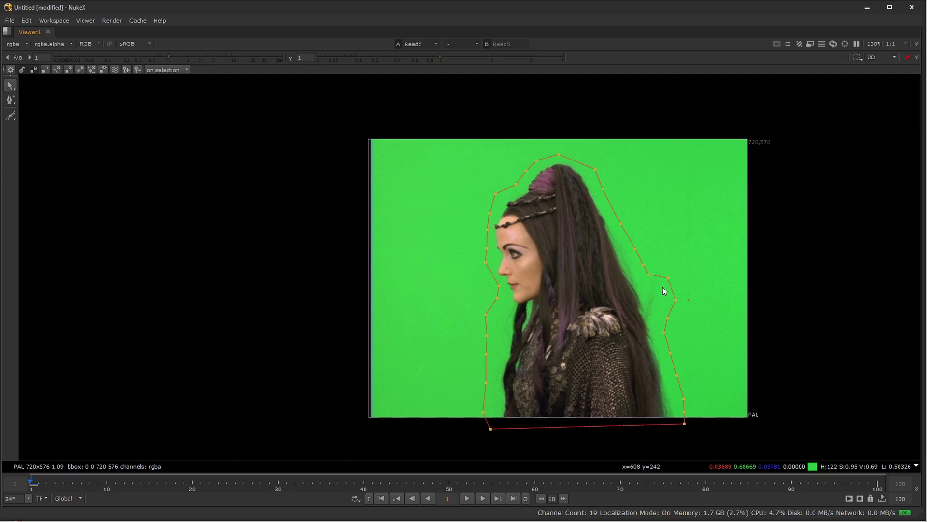
key(space)
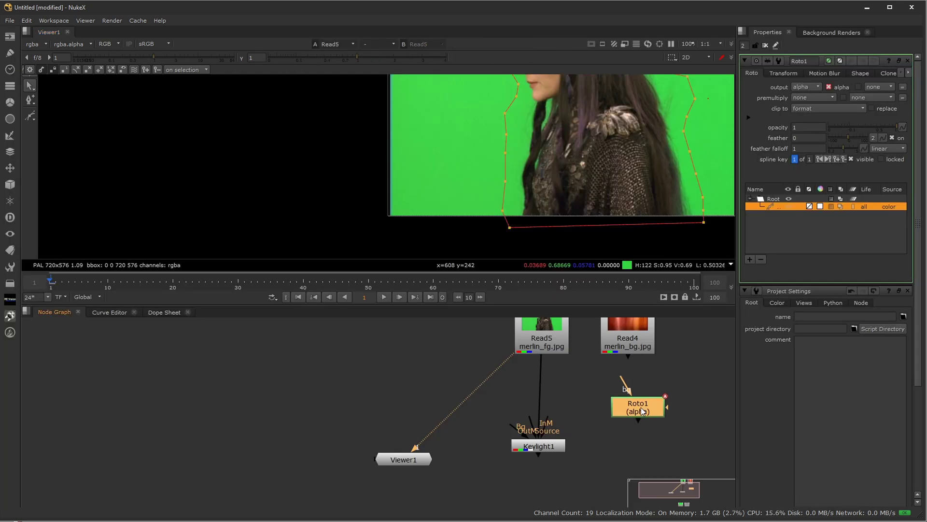
click(908, 75)
click(909, 74)
click(908, 74)
click(908, 74)
click(884, 73)
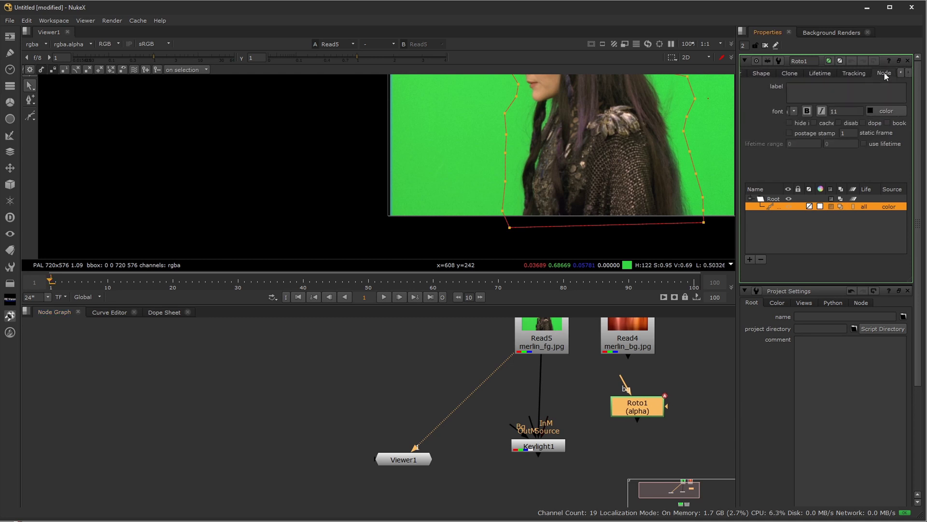
click(808, 96)
text(gmat)
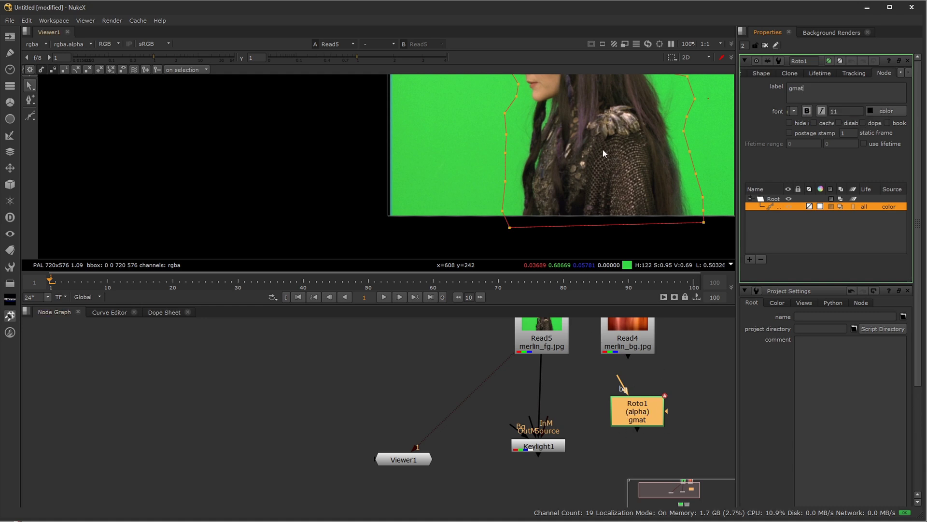
Connect Keylight1's OutM input to the gmat roto node and show the Keylight1 output in the viewer.
key(f)
drag(545, 449, 549, 477)
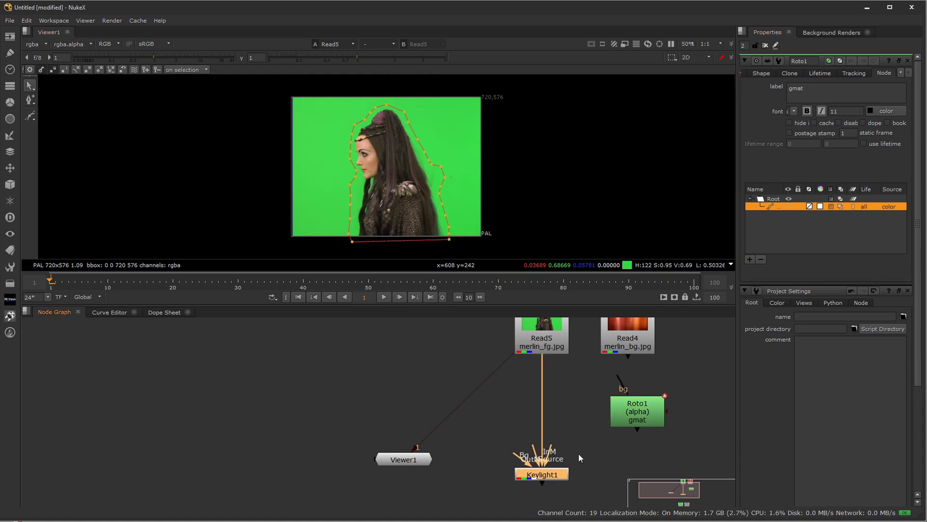
scroll(567, 463, up, 5)
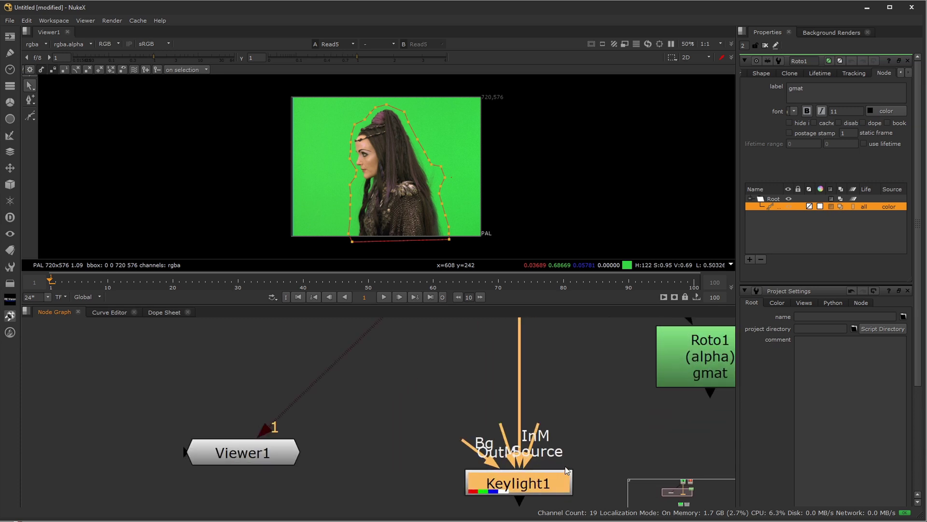
drag(491, 423, 711, 358)
scroll(676, 362, down, 2)
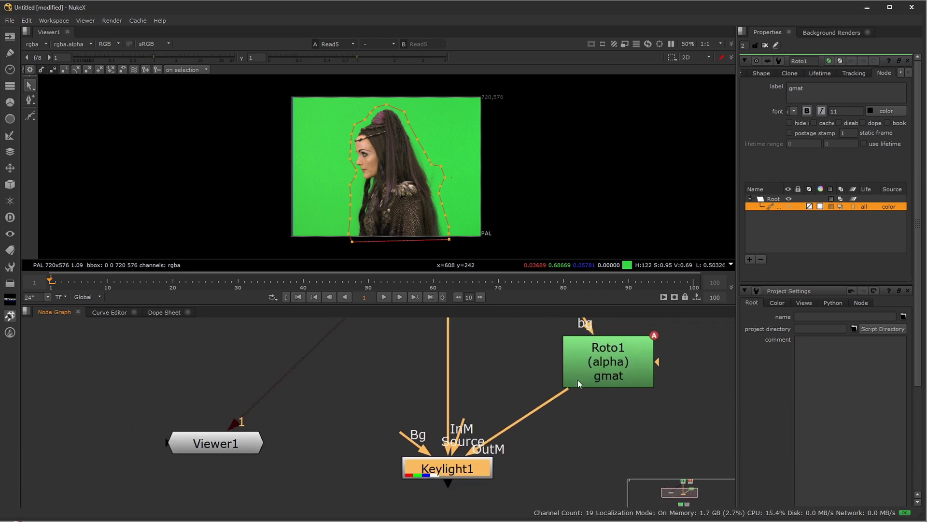
key(1)
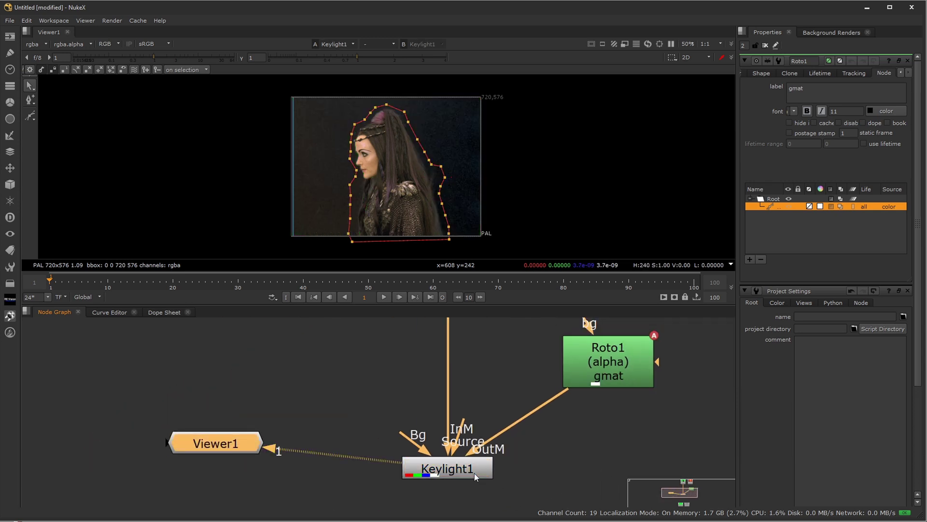
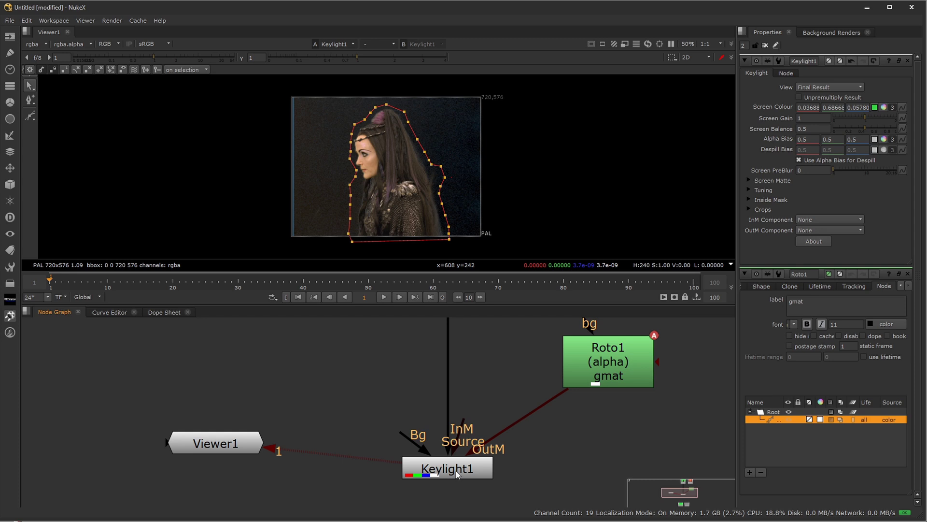
Set Keylight1's OutM Component to Inverted Alpha and collapse the Roto1 properties to hide the outline.
click(808, 230)
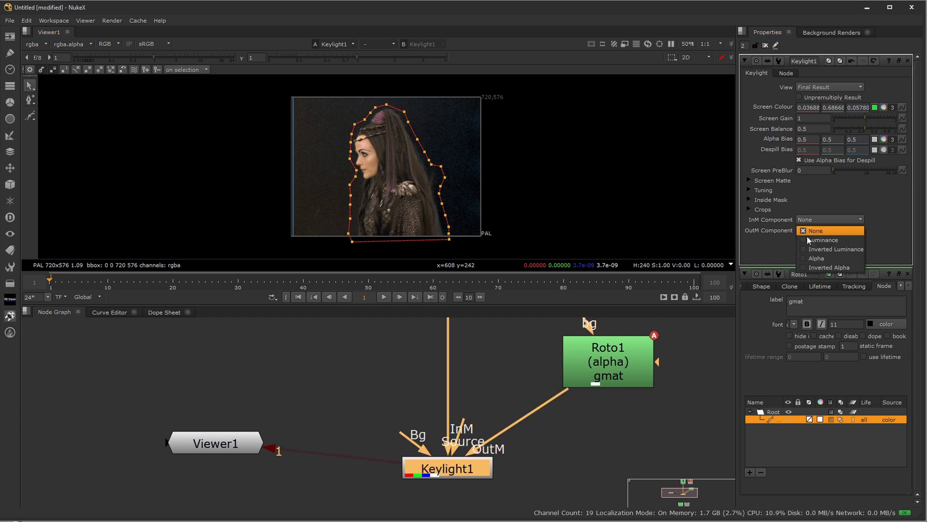
click(829, 258)
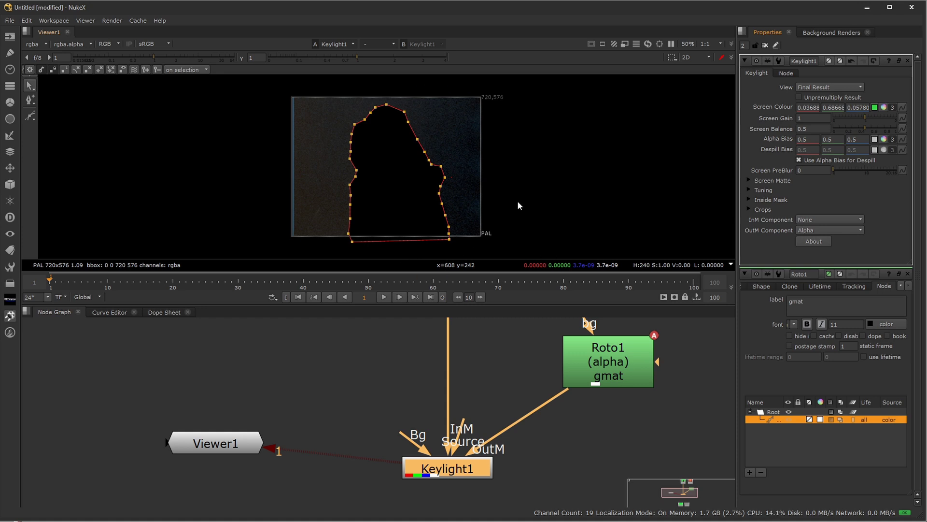
click(829, 230)
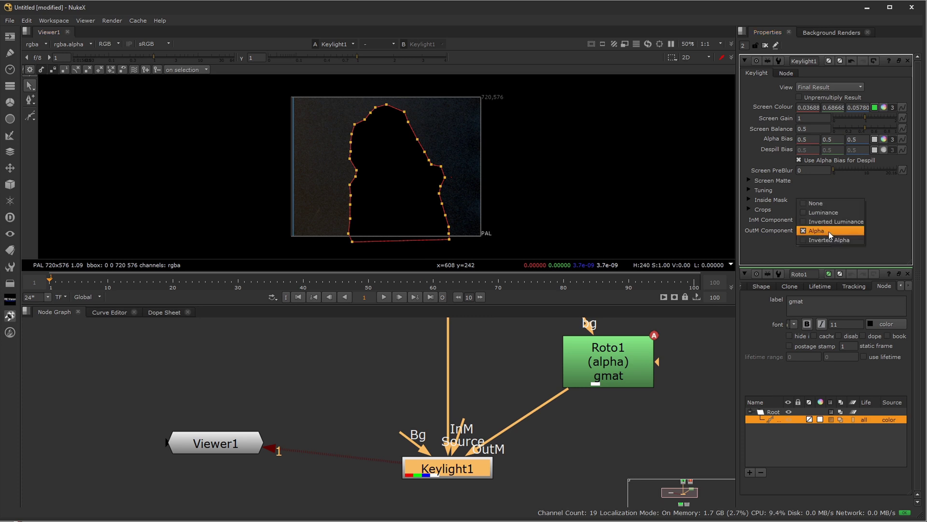
click(828, 240)
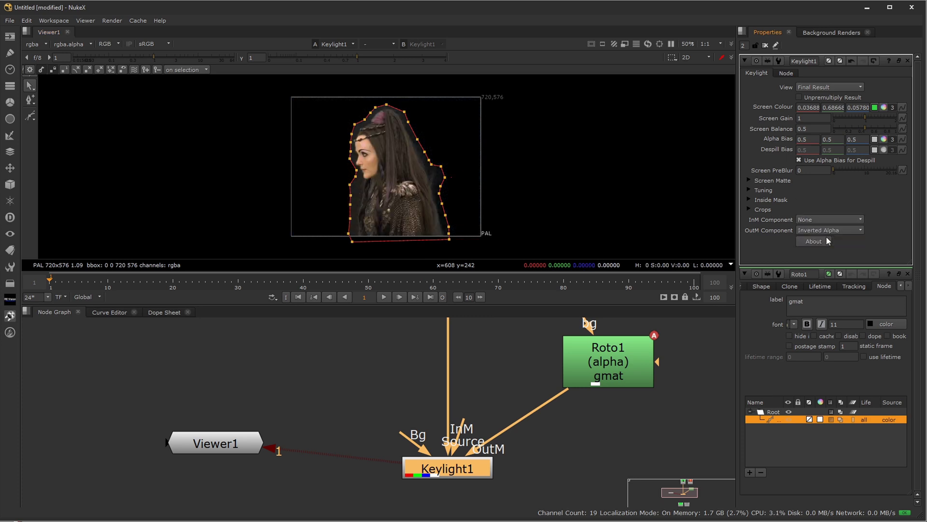
click(508, 399)
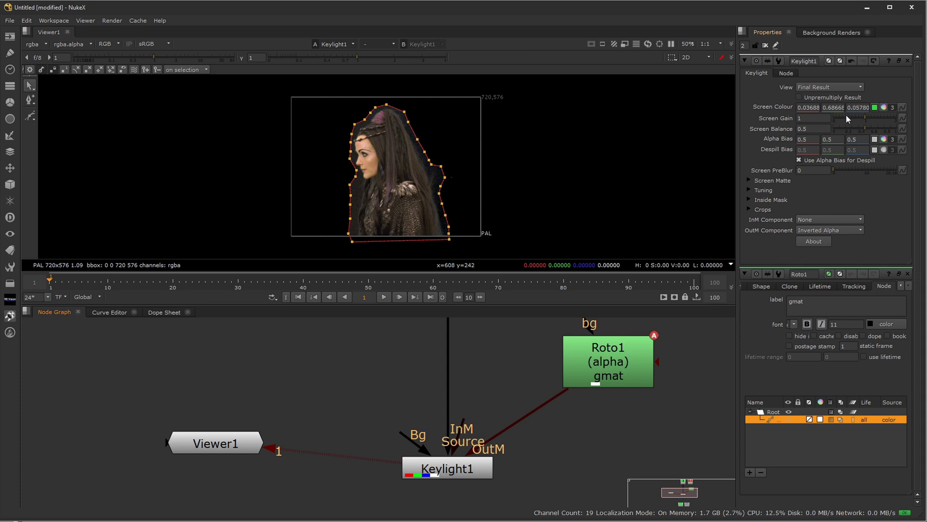
click(744, 275)
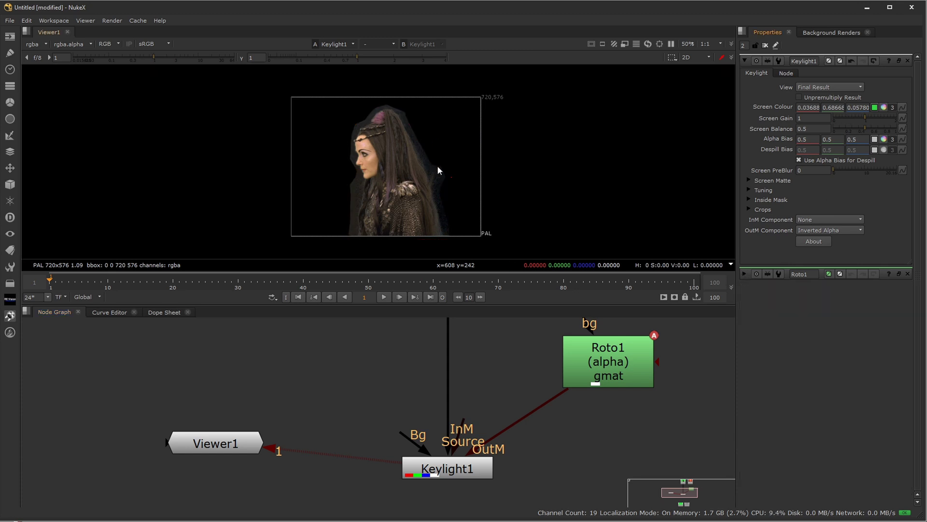
Add a Blur node between the gmat roto and Keylight1's OutM input and limit its channels to alpha.
key(plus)
key(plus)
middle_drag(589, 133, 597, 244)
middle_drag(504, 140, 476, 128)
middle_drag(549, 225, 485, 147)
middle_drag(289, 194, 334, 177)
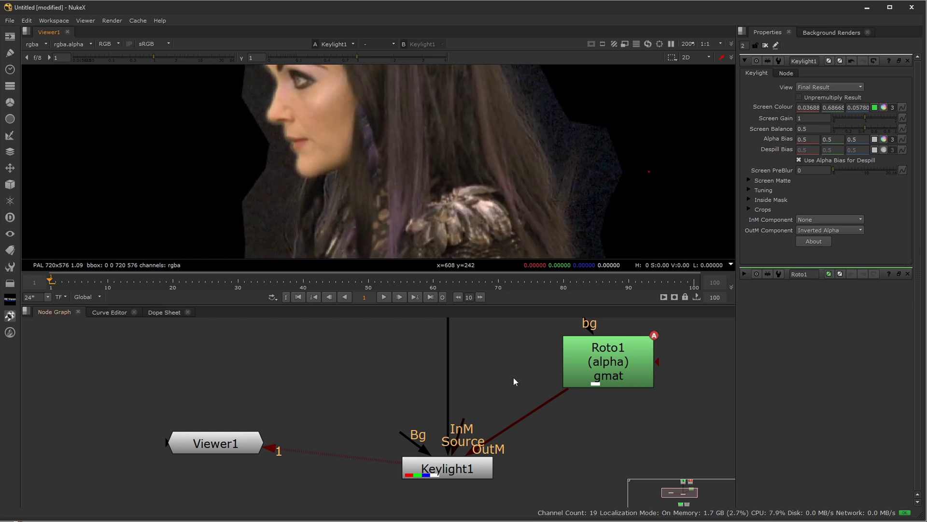
click(588, 359)
key(b)
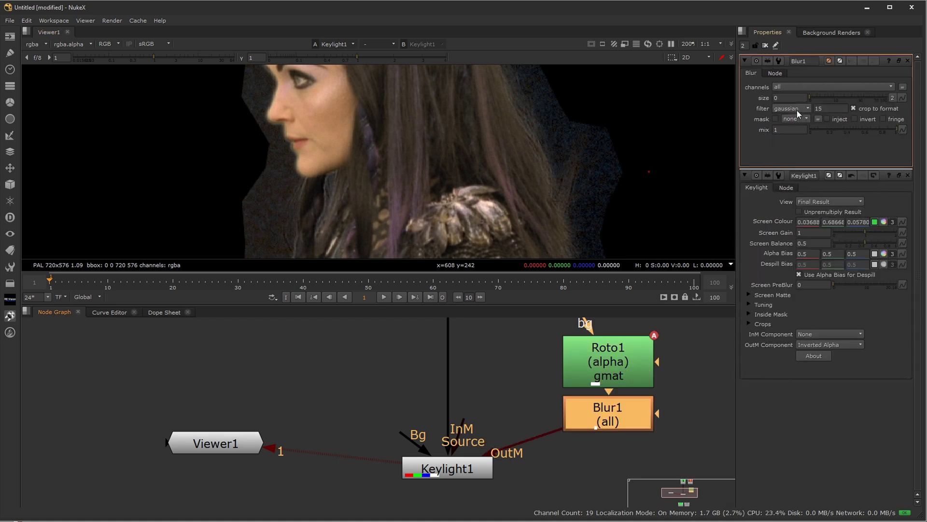
click(642, 367)
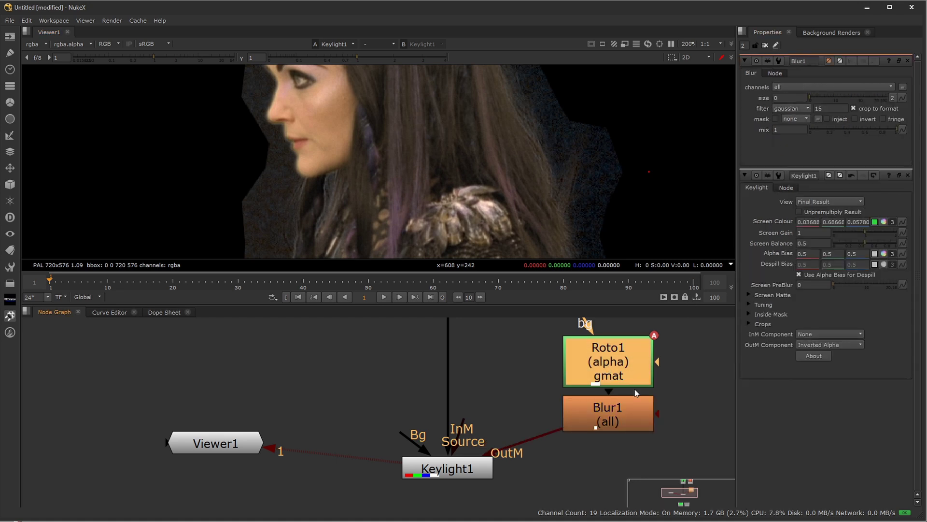
click(798, 87)
click(807, 134)
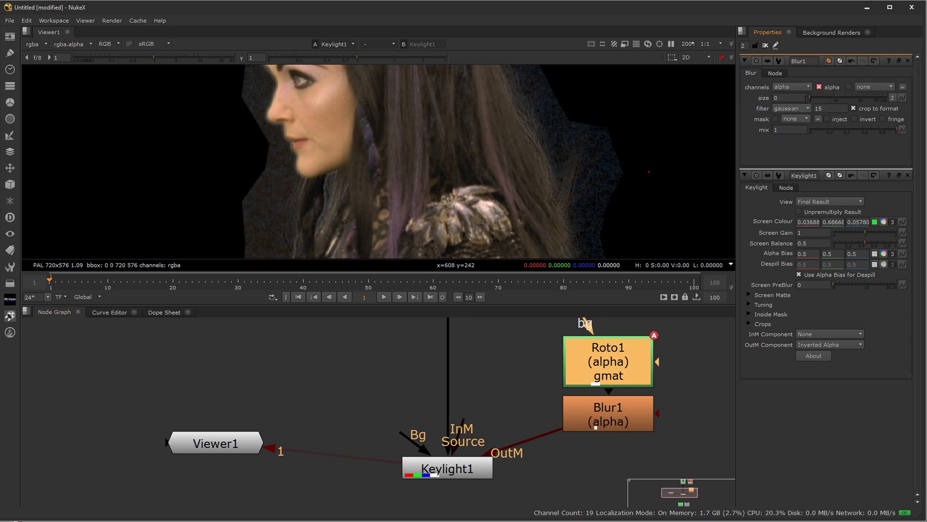
Try Blur1 sizes of 19, 9 and 34 to soften the edge of the garbage matte.
drag(812, 98, 843, 109)
scroll(414, 192, down, 2)
scroll(415, 192, down, 1)
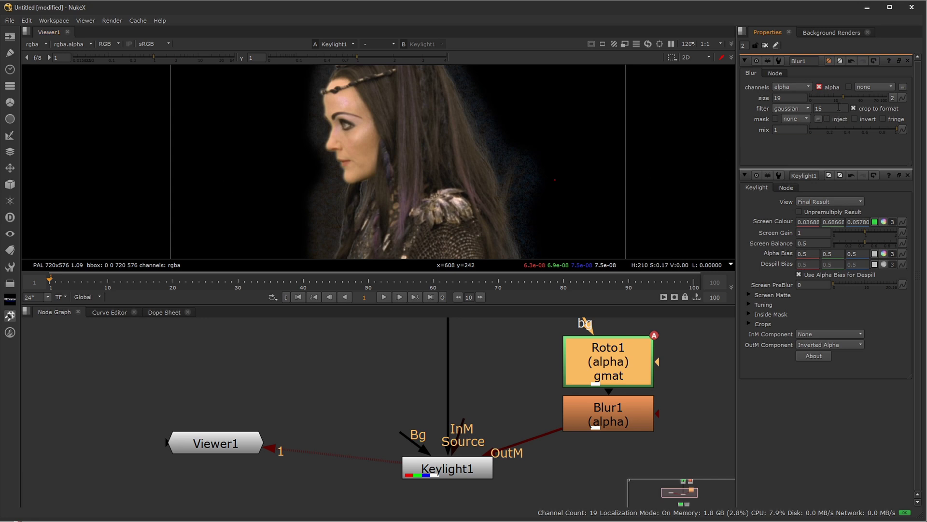
drag(844, 98, 784, 103)
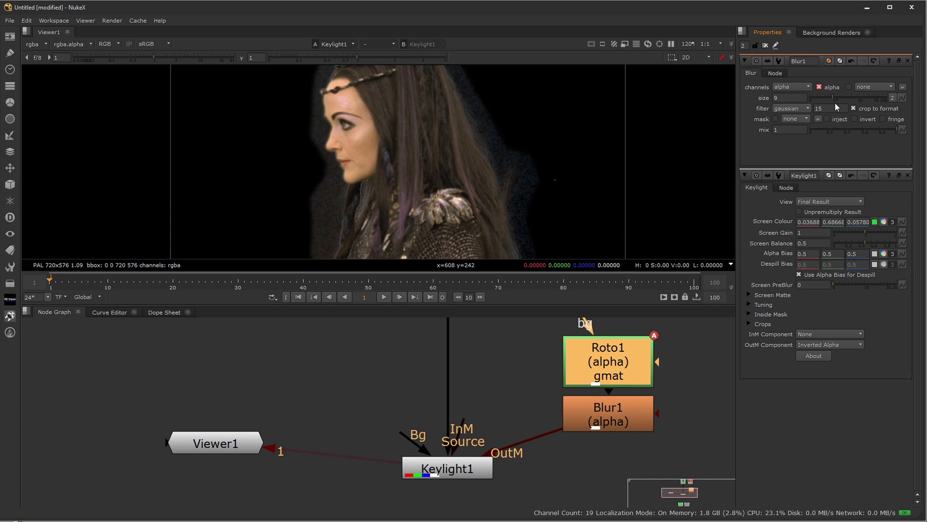
drag(813, 98, 855, 99)
Disable the Blur1 node and set its size to 12.5.
click(619, 408)
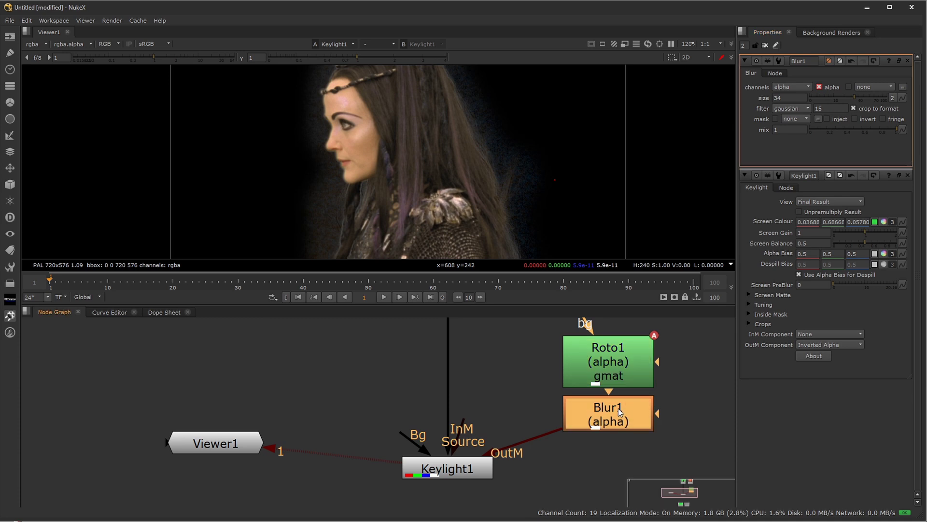
key(d)
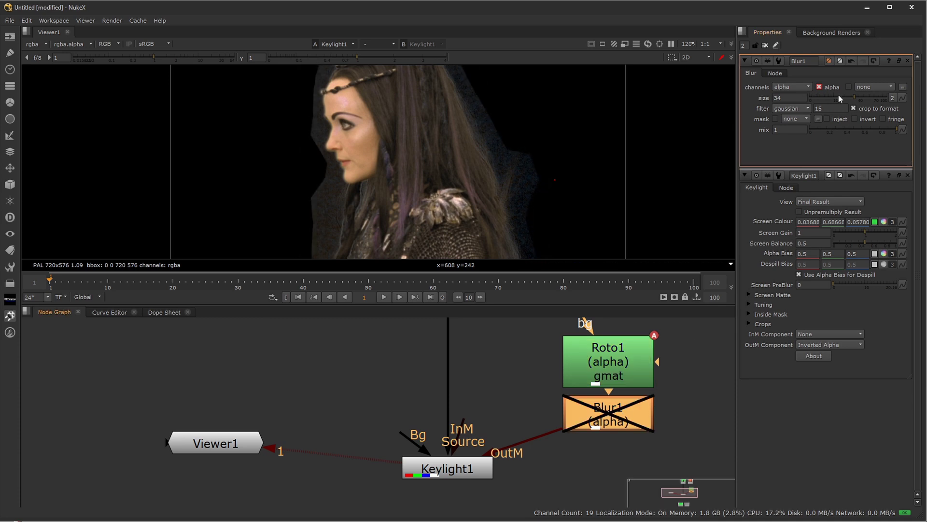
drag(848, 96, 837, 96)
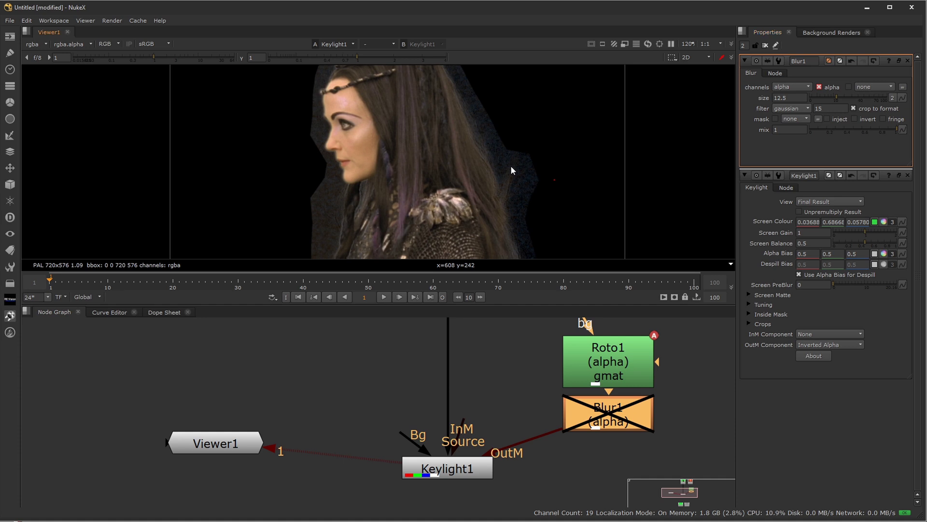
Display Keylight1's alpha channel and resample its Screen Colour from the green screen in front of the braid.
scroll(511, 165, down, 2)
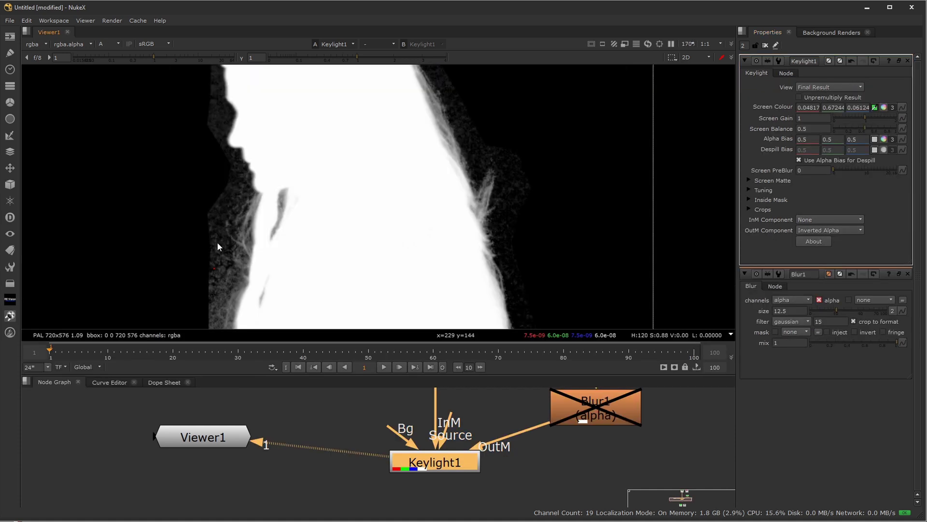
ctrl+drag(218, 247, 213, 236)
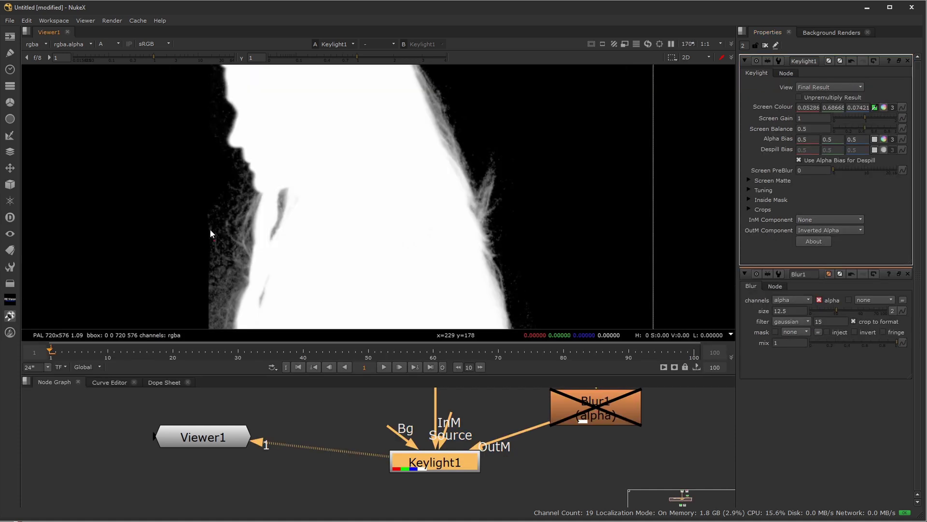
middle_drag(396, 161, 396, 198)
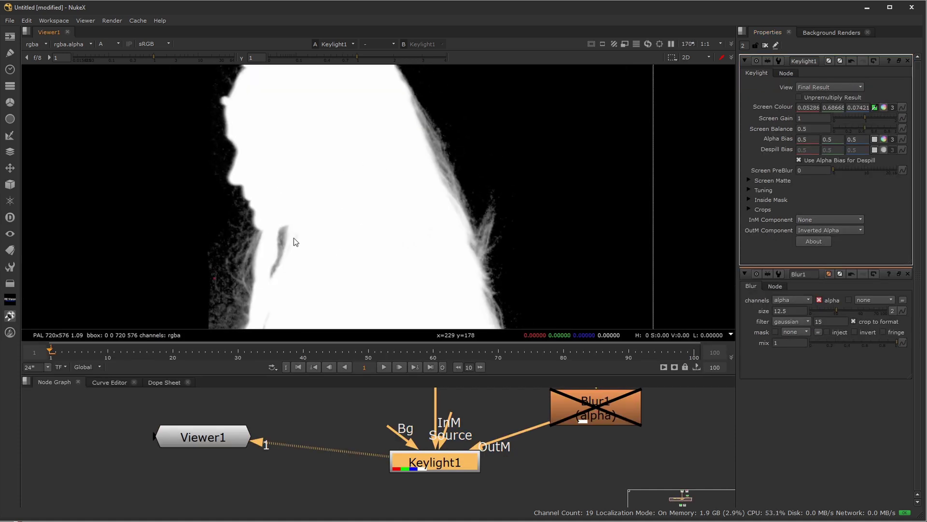
middle_drag(296, 239, 437, 182)
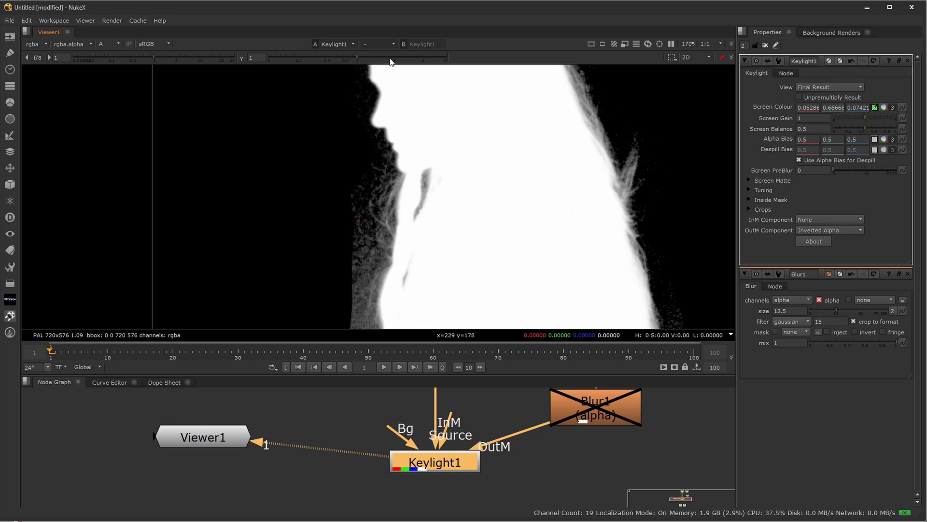
Check the alpha matte for grey areas by lowering the viewer gamma to 0, and reset the gamma to 1.
drag(351, 57, 264, 81)
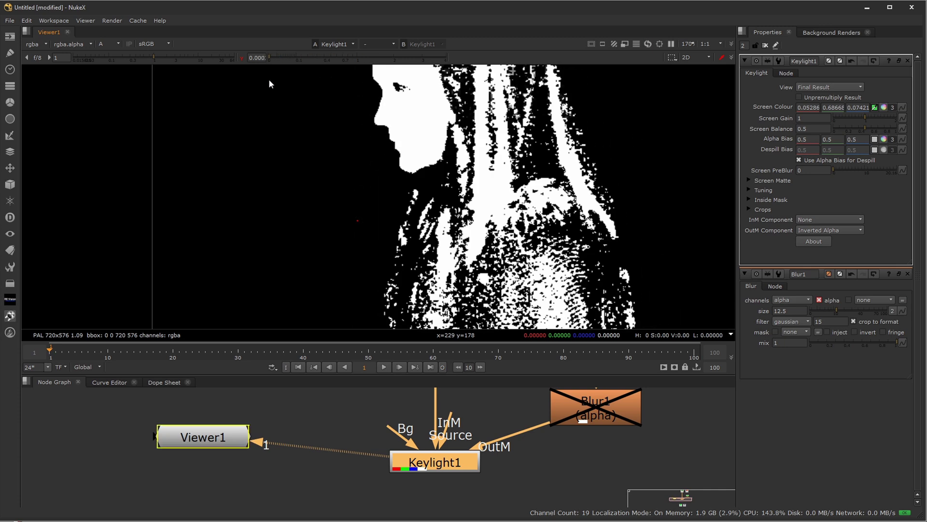
click(241, 57)
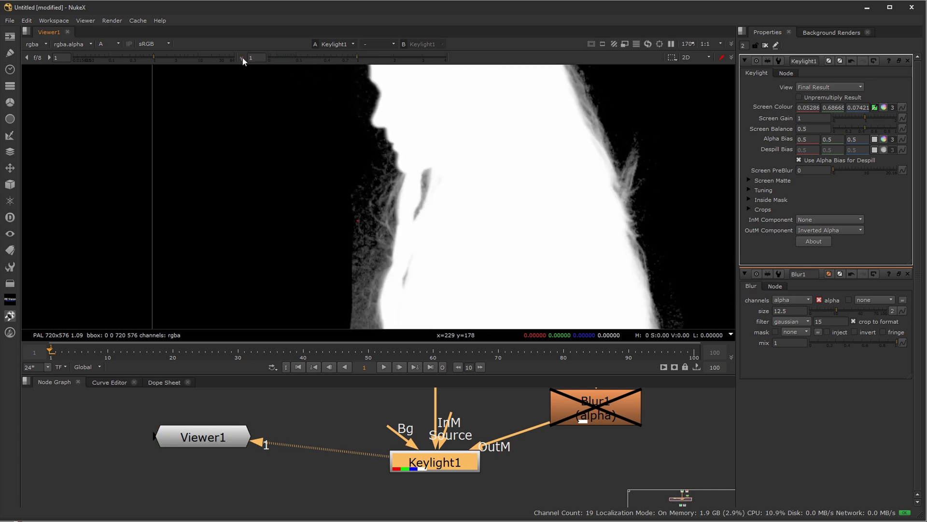
middle_drag(493, 182, 473, 201)
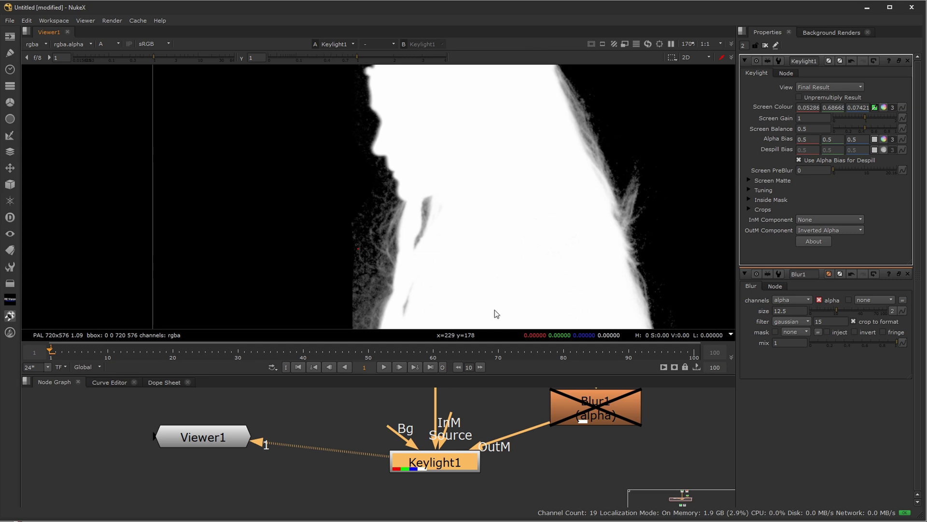
Try sampling Keylight1's Screen Colour in front of the braid and from the area behind the hair.
scroll(480, 203, down, 1)
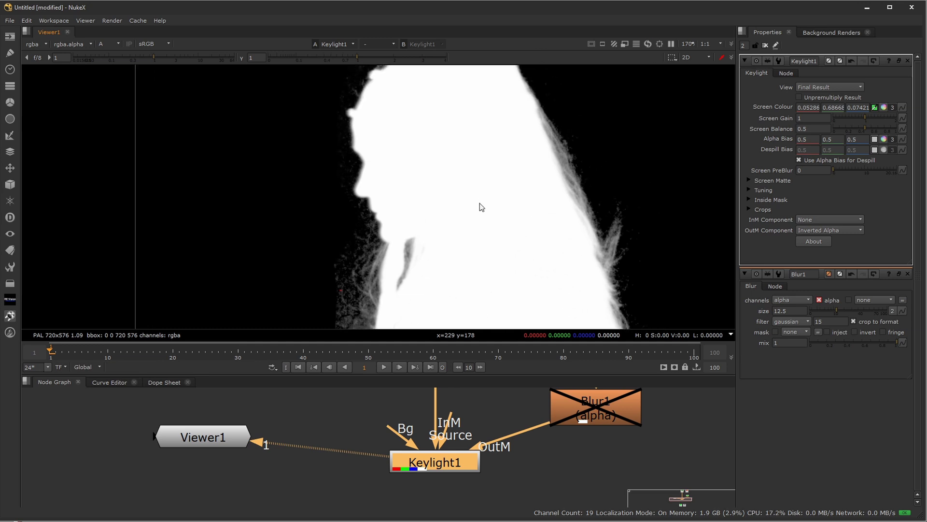
scroll(479, 203, down, 1)
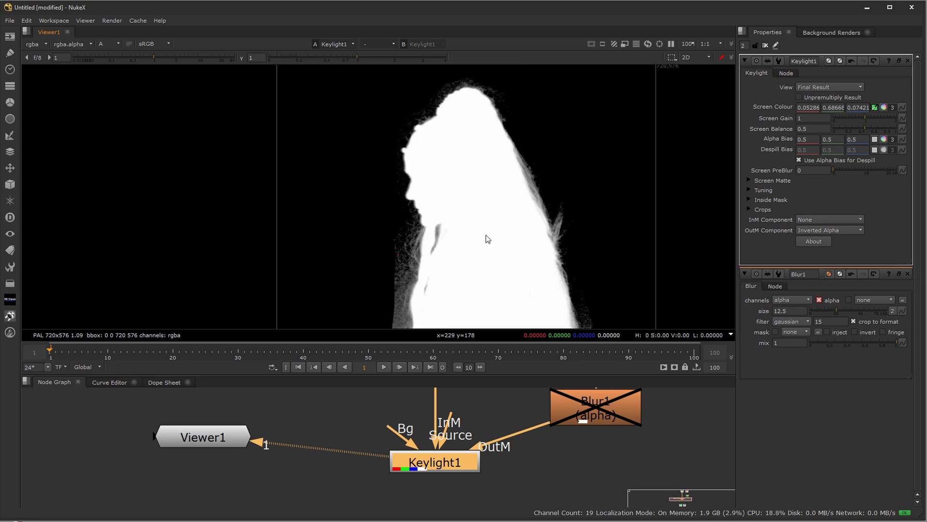
ctrl+click(395, 271)
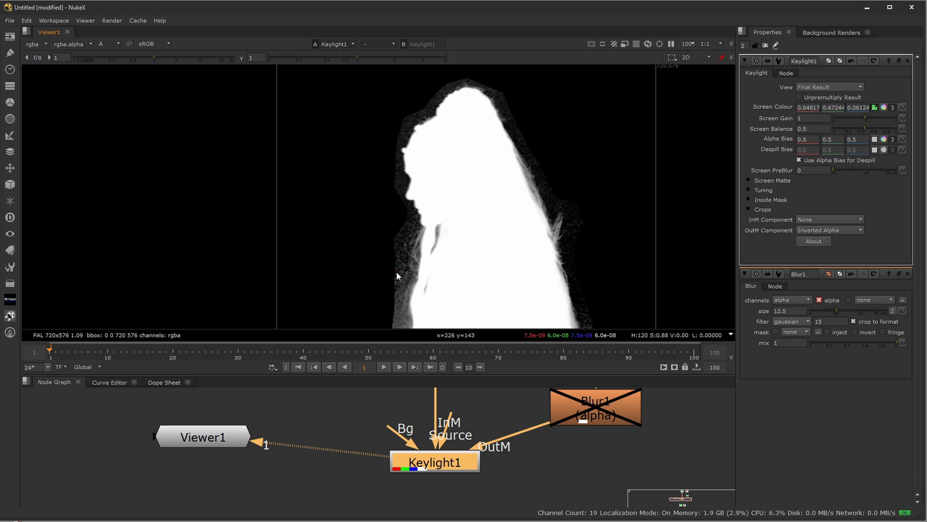
ctrl+click(552, 198)
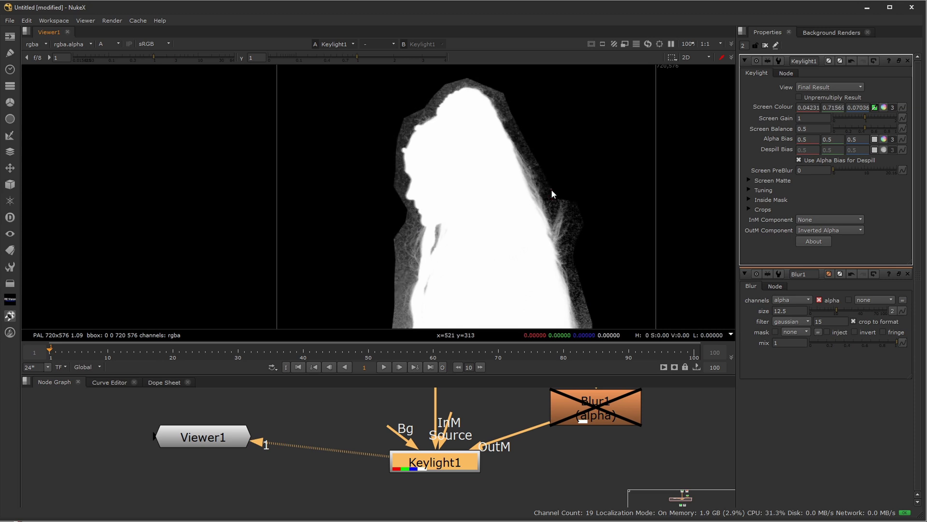
Open the gmat roto's properties to examine its outline over the alpha matte, and close them again.
middle_drag(495, 418, 484, 471)
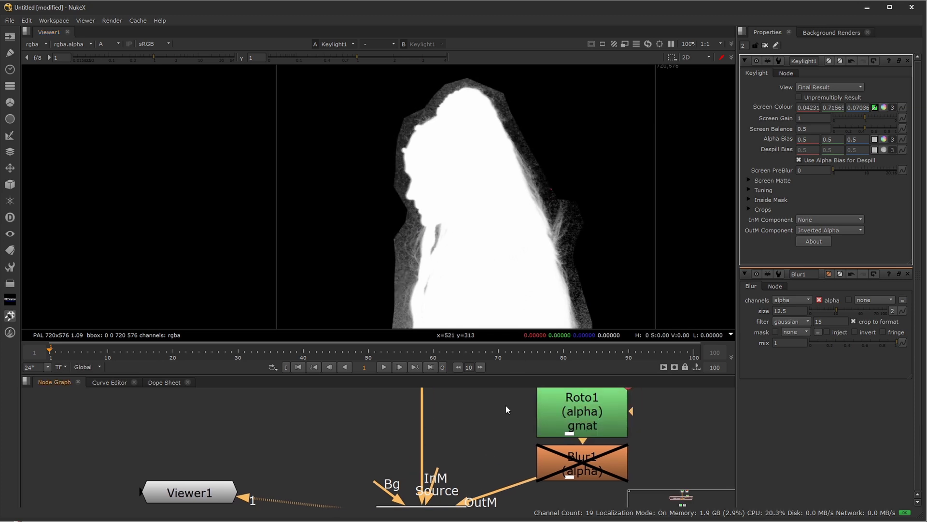
middle_drag(508, 392, 488, 444)
double_click(551, 453)
click(554, 202)
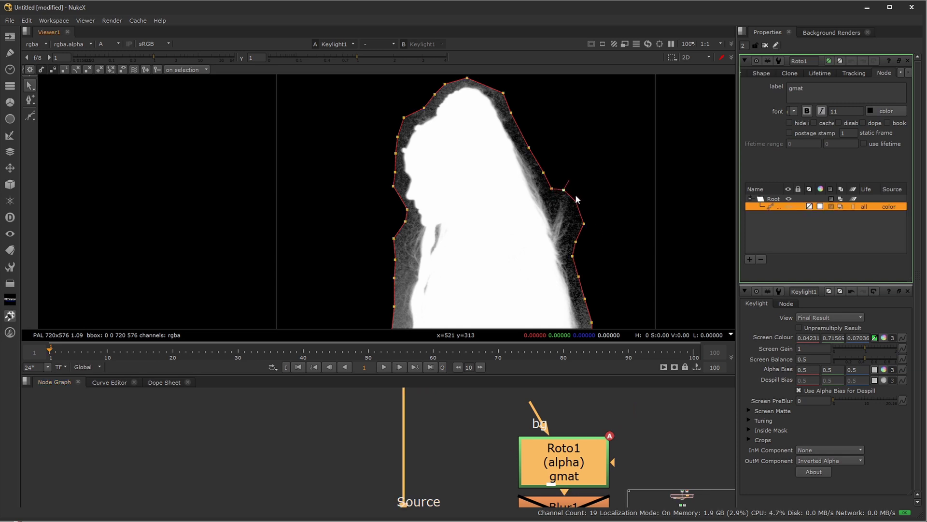
middle_drag(491, 460, 486, 394)
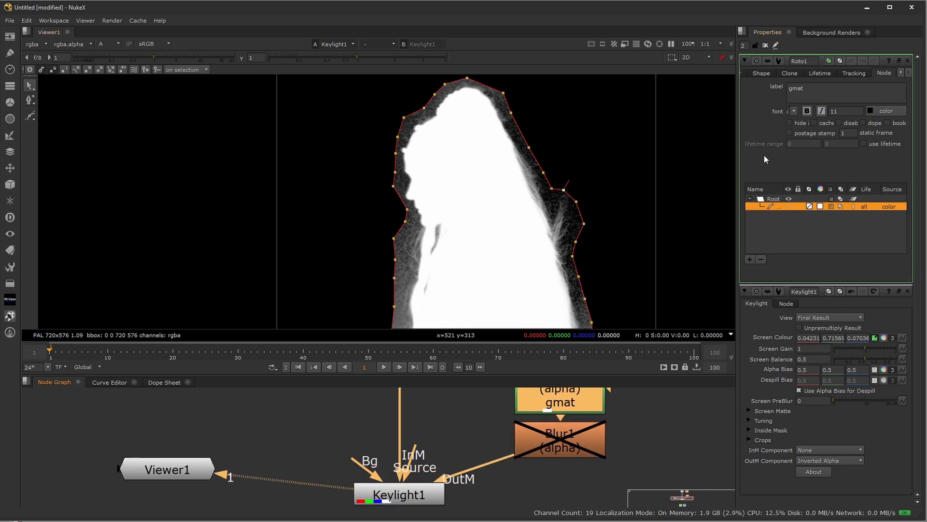
click(908, 61)
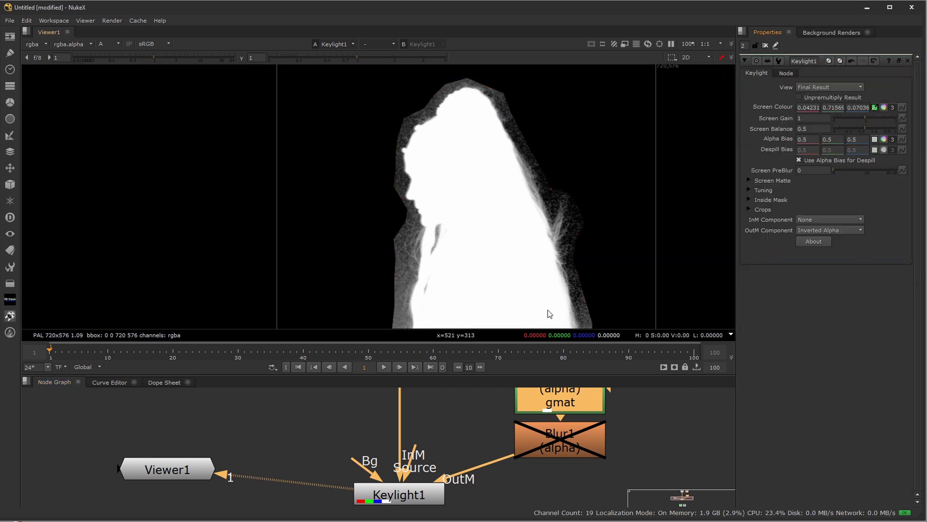
Sample Keylight1's Screen Colour at spots behind the hair and settle on the area in front of the braid.
middle_drag(445, 277, 459, 214)
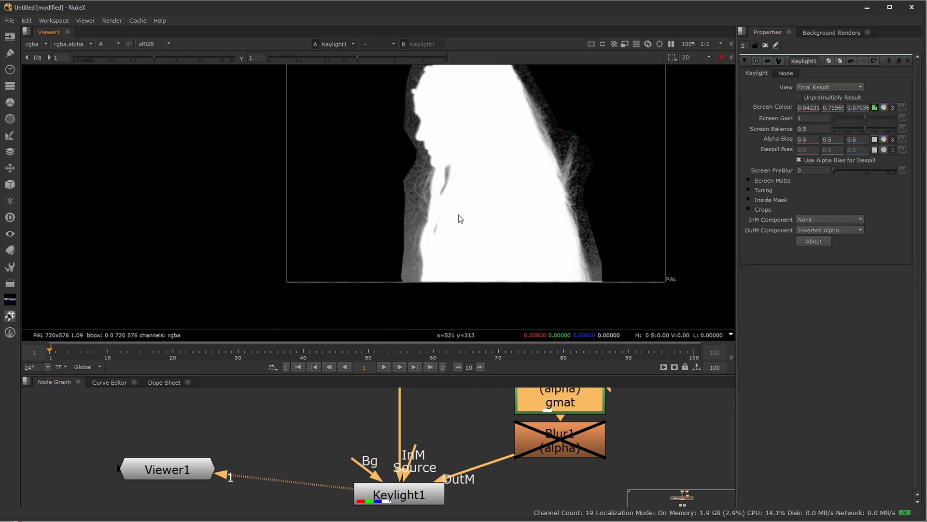
ctrl+click(595, 245)
ctrl+click(591, 159)
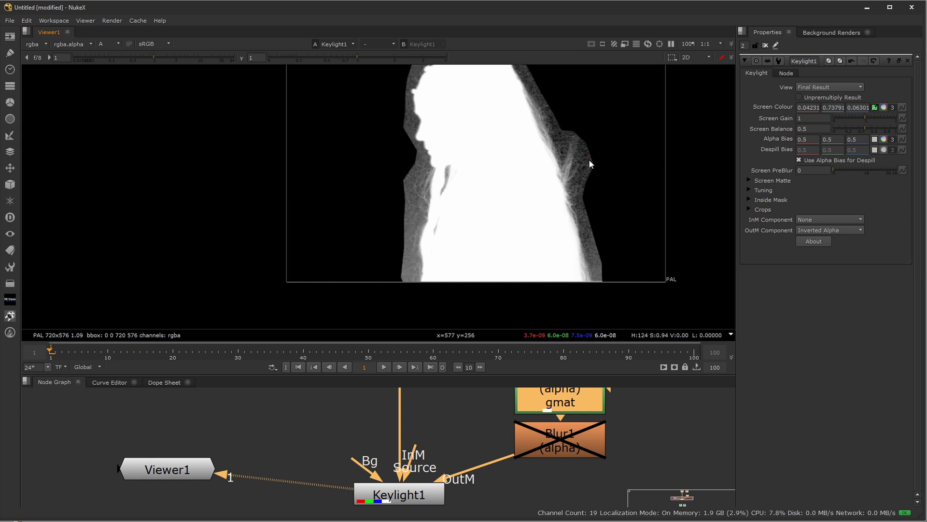
ctrl+click(407, 216)
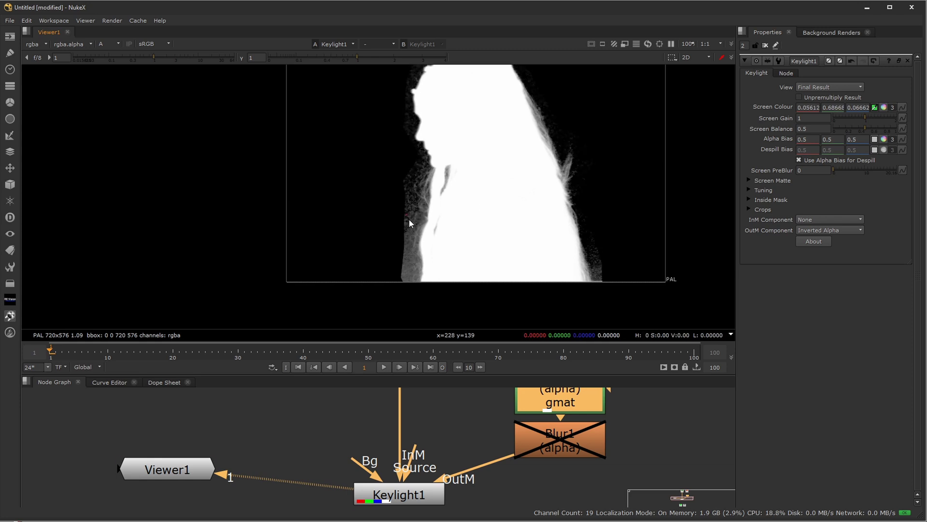
Examine the alpha matte's edges around the head, hair and body, and select the Keylight1 node.
middle_drag(534, 191, 546, 264)
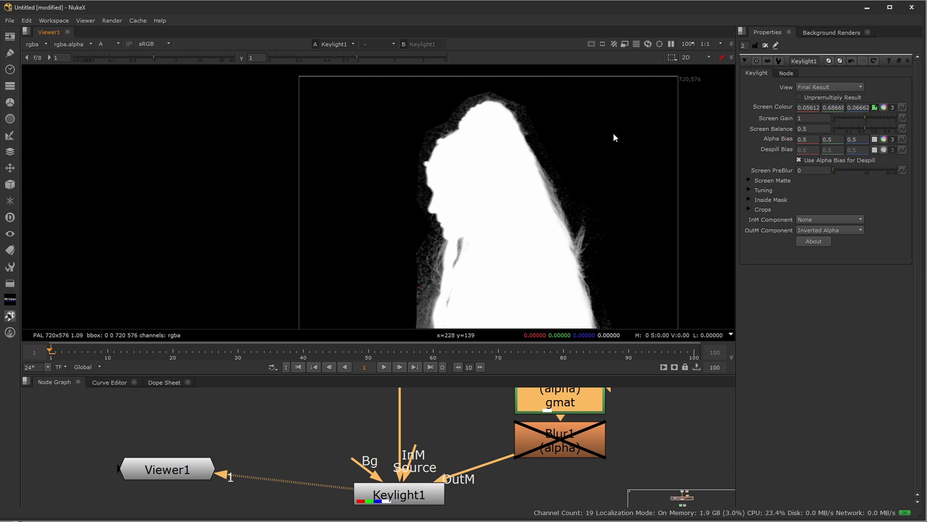
scroll(517, 196, up, 5)
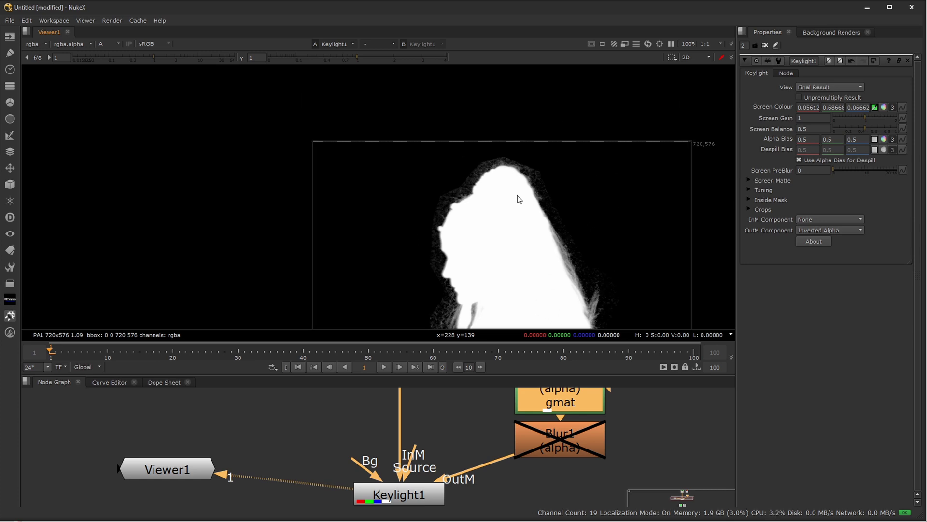
scroll(449, 195, down, 5)
middle_drag(472, 253, 469, 190)
click(427, 497)
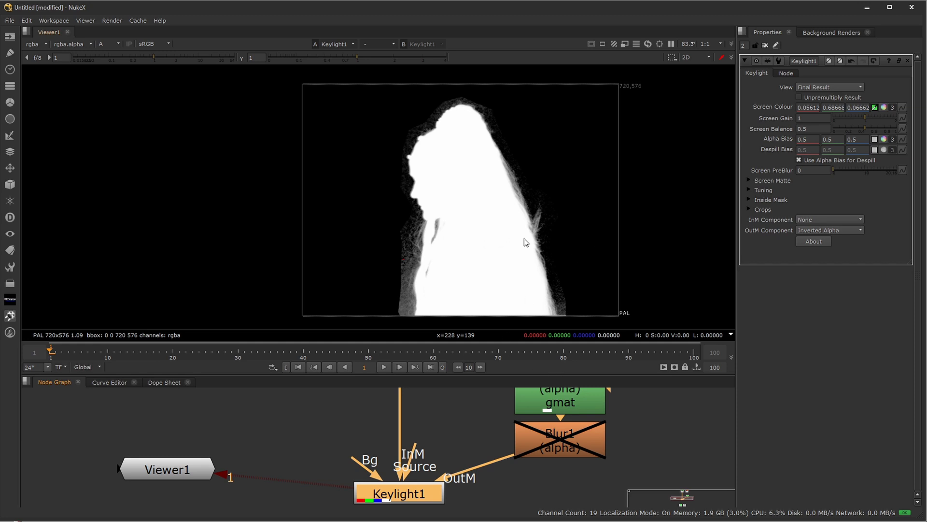
Raise the viewer gamma to 2.48 and try a Clip Black of 0.4 in Keylight1's Screen Matte, checking alpha and colour.
middle_drag(524, 238, 523, 241)
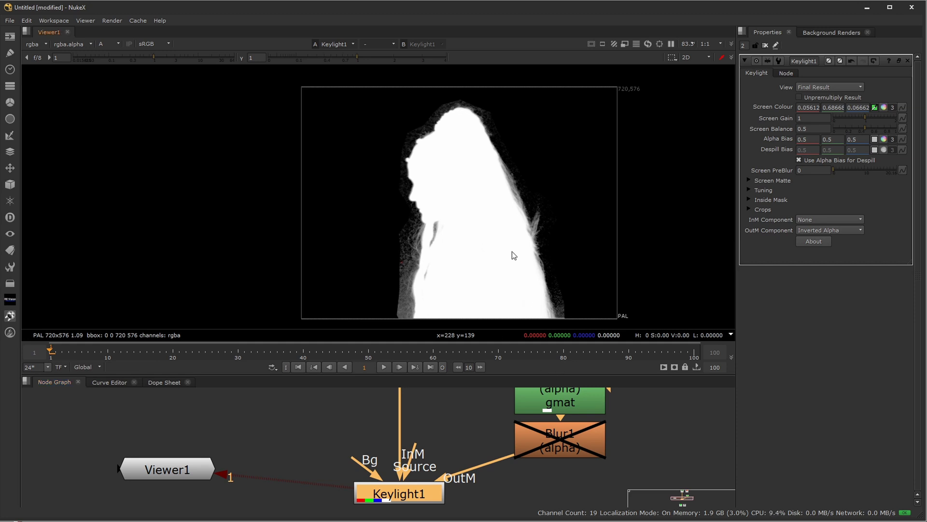
drag(357, 56, 409, 85)
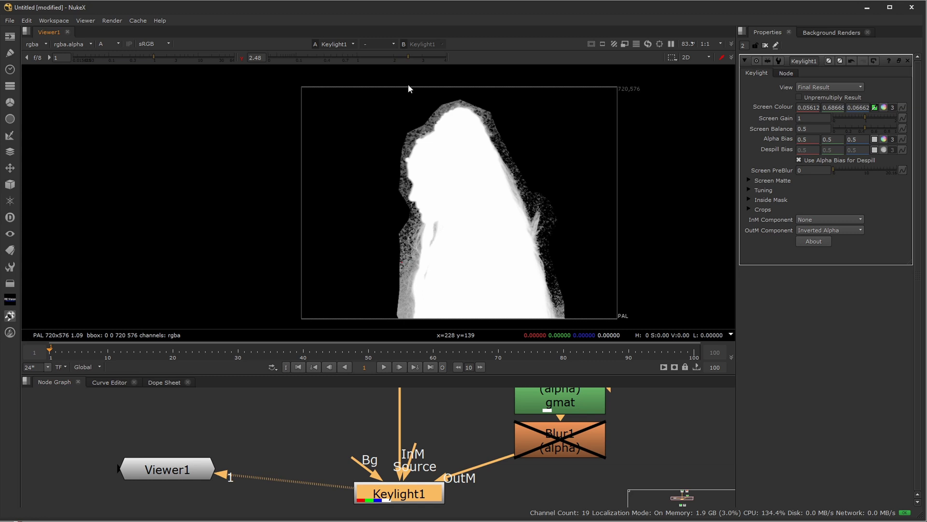
click(747, 180)
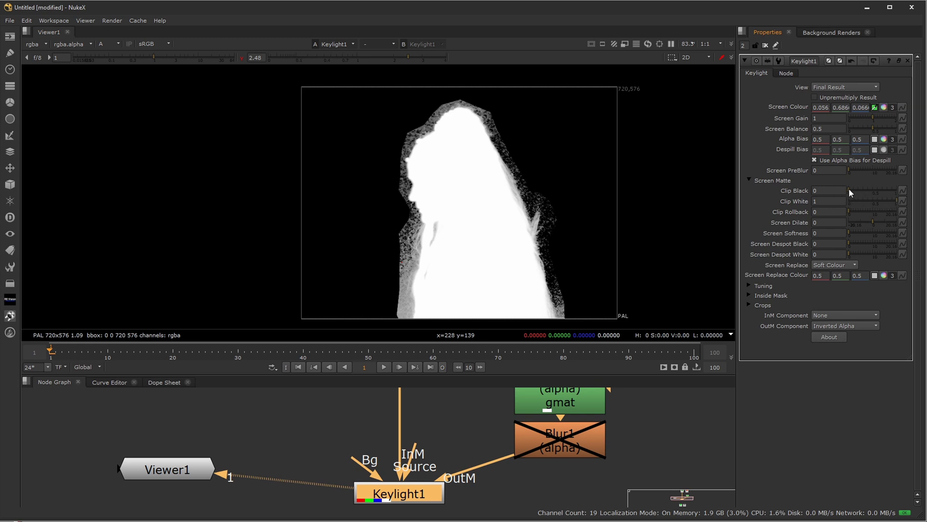
drag(849, 190, 867, 207)
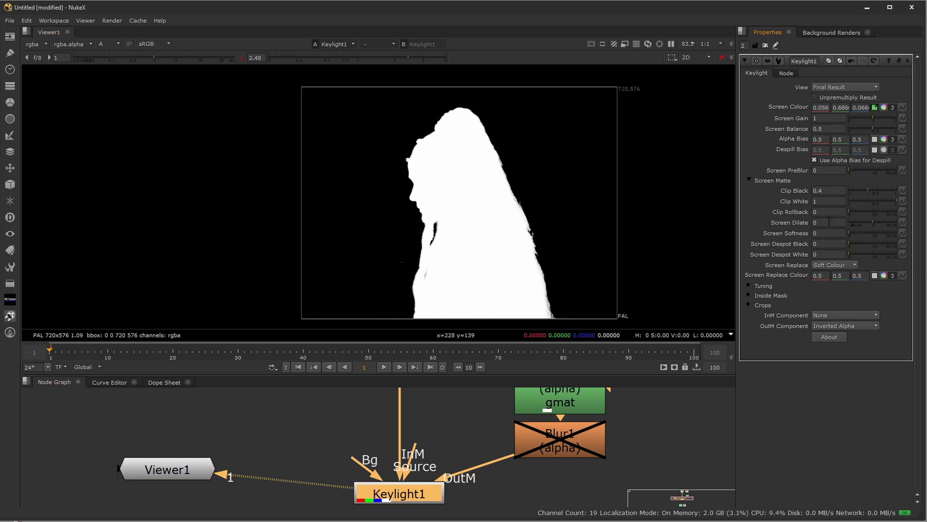
key(a)
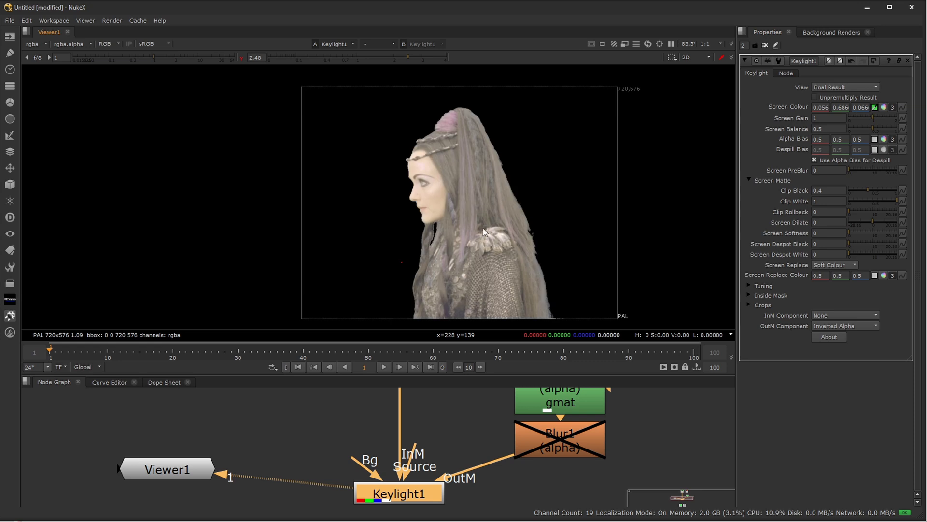
key(a)
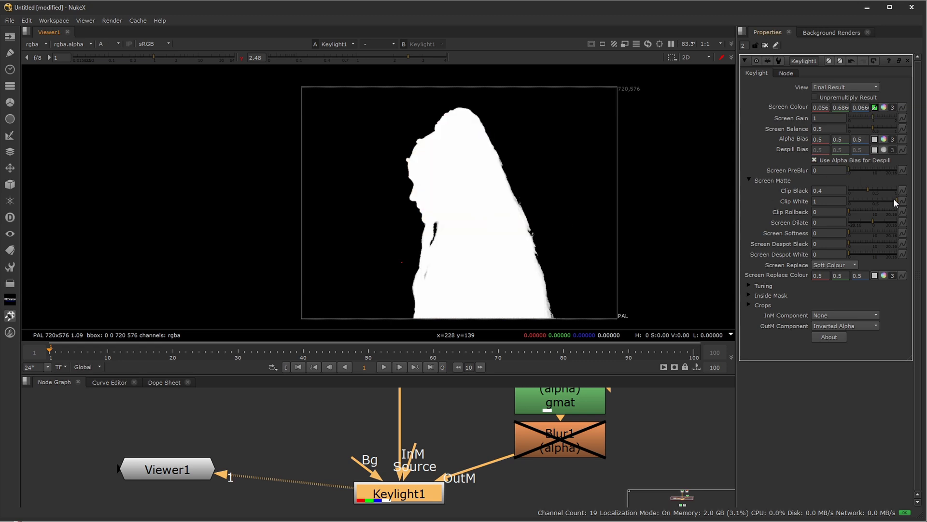
Lower Keylight1's Clip Black to 0.01 and reset the viewer gamma to 1.
drag(868, 190, 849, 189)
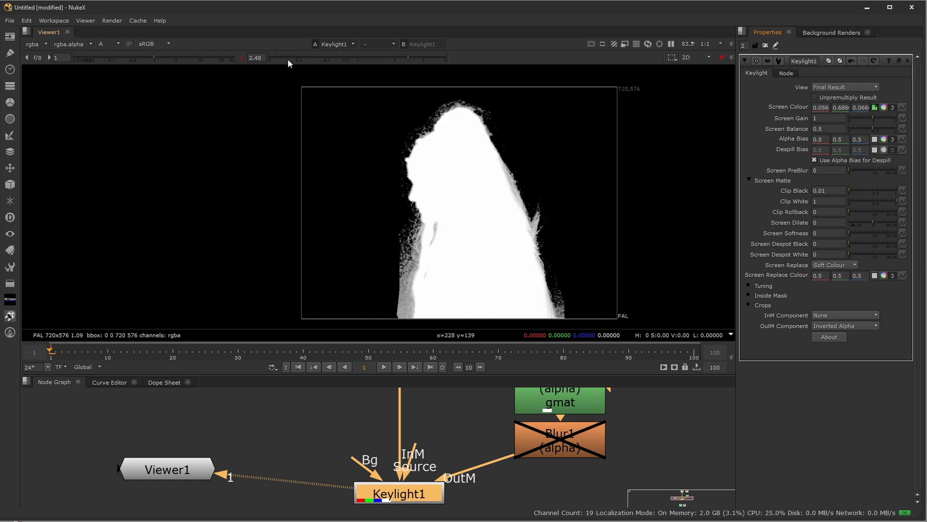
click(241, 58)
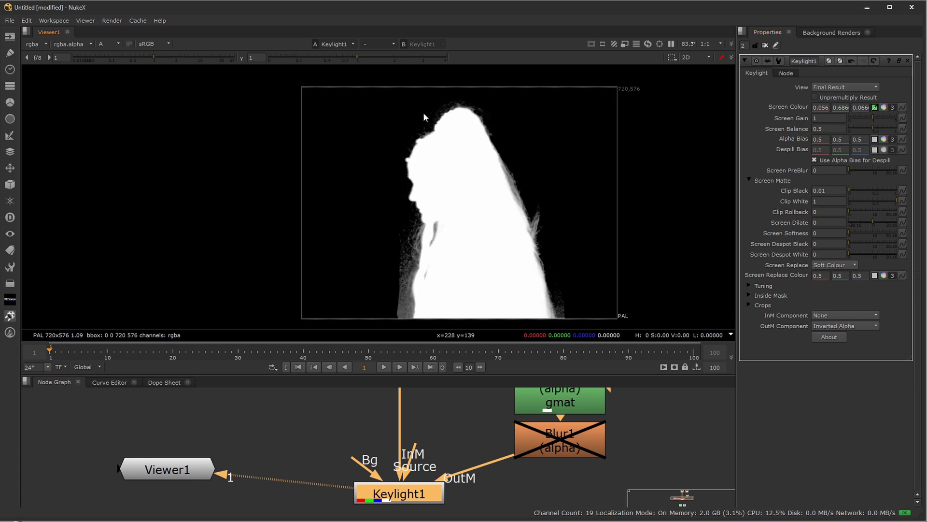
Examine the alpha matte's edges around the head, face, hair and body up close.
middle_drag(475, 138, 479, 178)
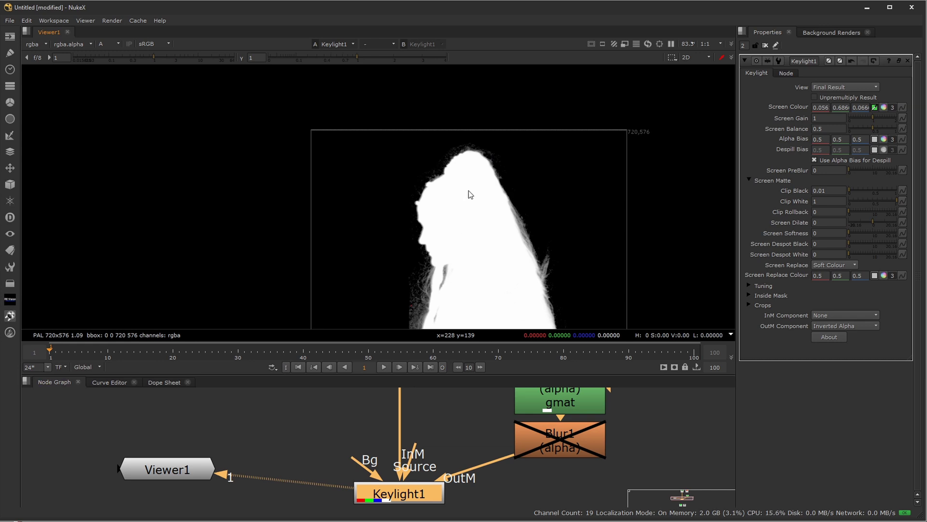
scroll(468, 189, up, 5)
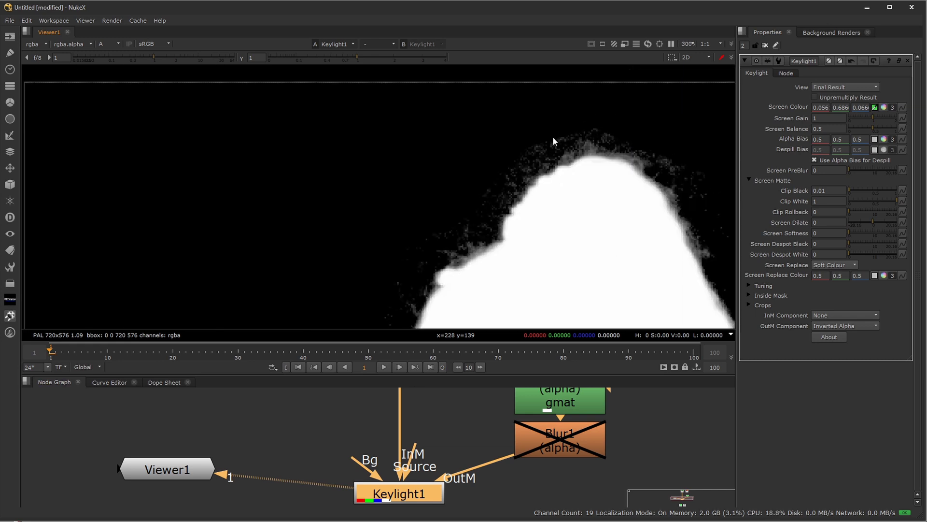
middle_drag(531, 165, 392, 146)
middle_drag(524, 262, 479, 192)
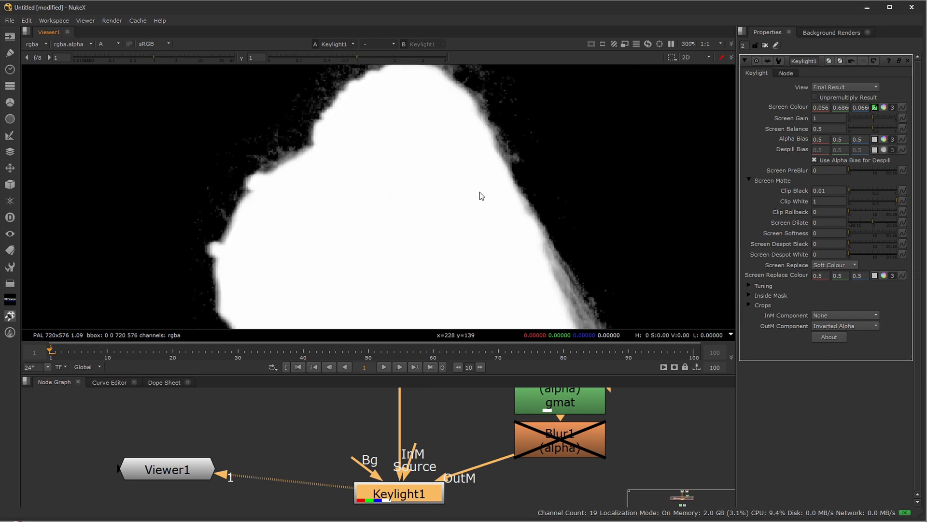
scroll(480, 191, down, 3)
scroll(495, 187, down, 1)
scroll(506, 234, up, 3)
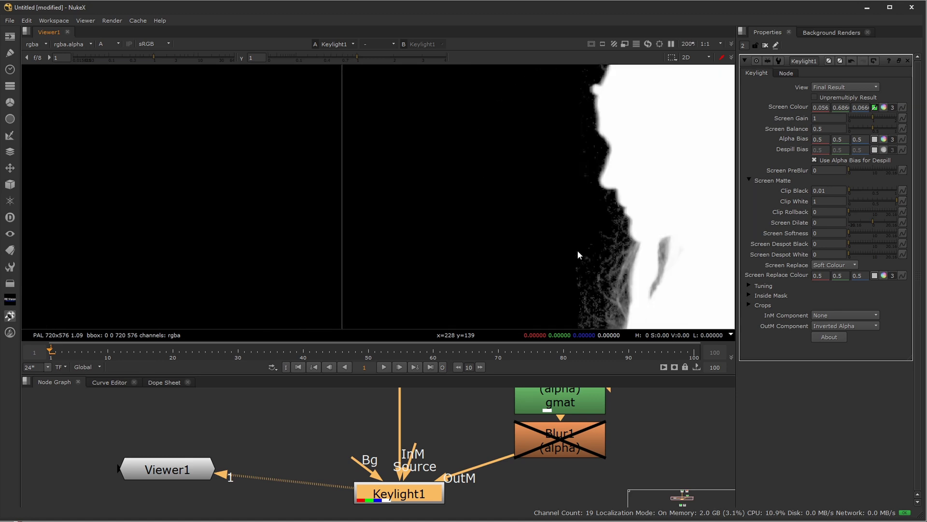
scroll(483, 215, down, 2)
middle_drag(584, 236, 517, 215)
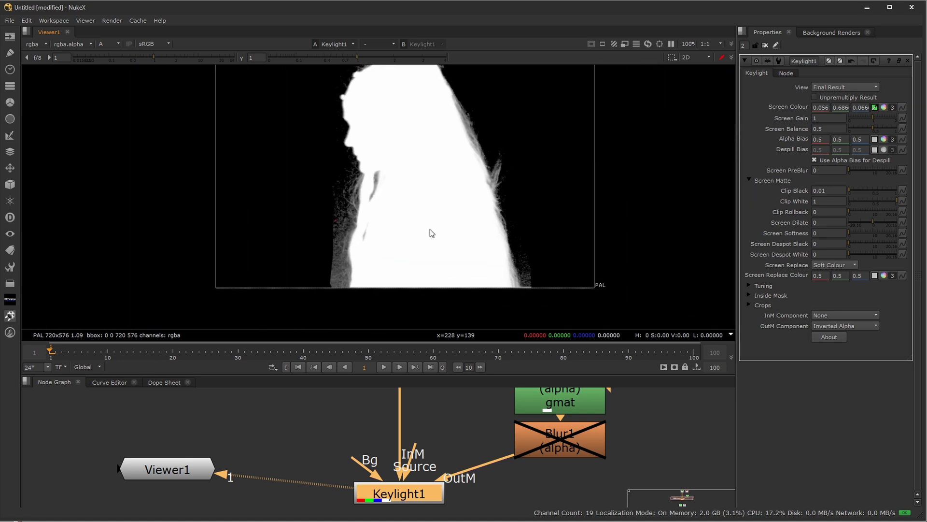
middle_drag(429, 217, 471, 271)
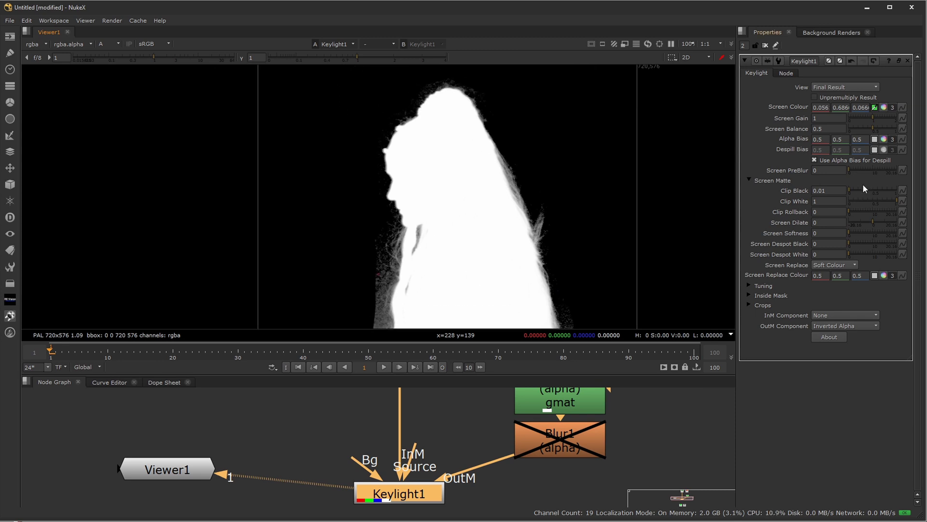
Fine-tune Keylight1's Clip Black to 0.031.
click(813, 190)
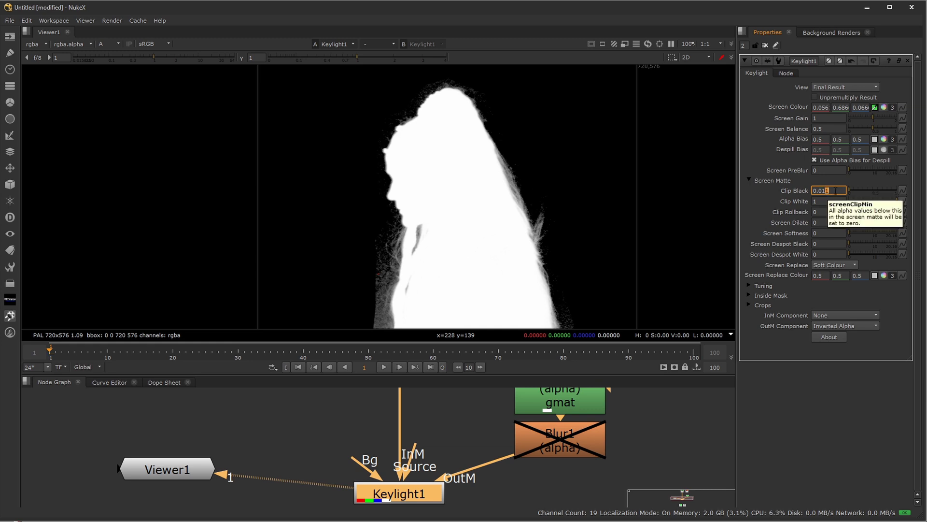
key(Up)
key(Up)
key(Up)
key(Up)
key(Down)
key(Down)
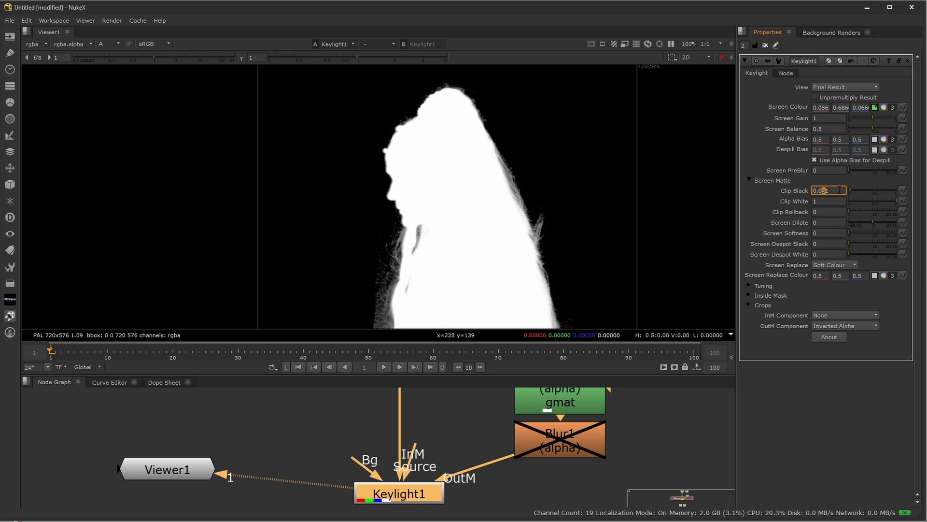
key(Up)
key(Down)
Show the keyed result in colour and add a Constant node beside the merlin_fg.jpg branch.
mouse_move(449, 464)
middle_down()
mouse_move(448, 447)
mouse_move(442, 453)
middle_up()
middle_drag(498, 420, 469, 436)
scroll(496, 432, down, 6)
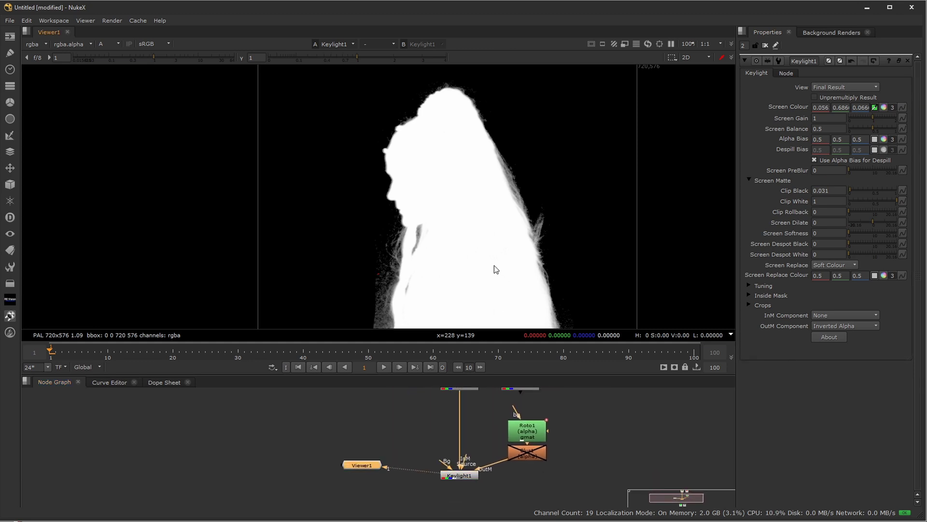
key(a)
middle_drag(462, 456, 469, 435)
drag(373, 442, 376, 481)
middle_drag(405, 425, 384, 481)
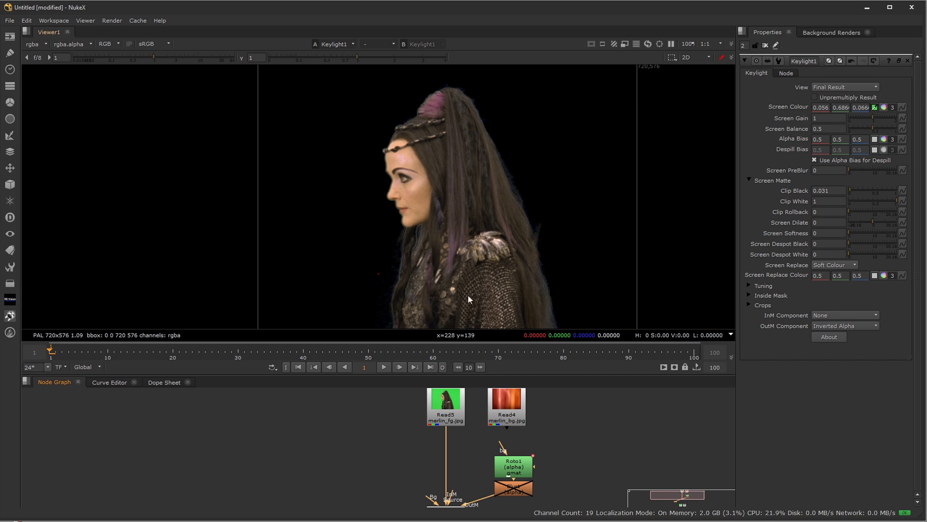
click(377, 467)
key(Tab)
text(const)
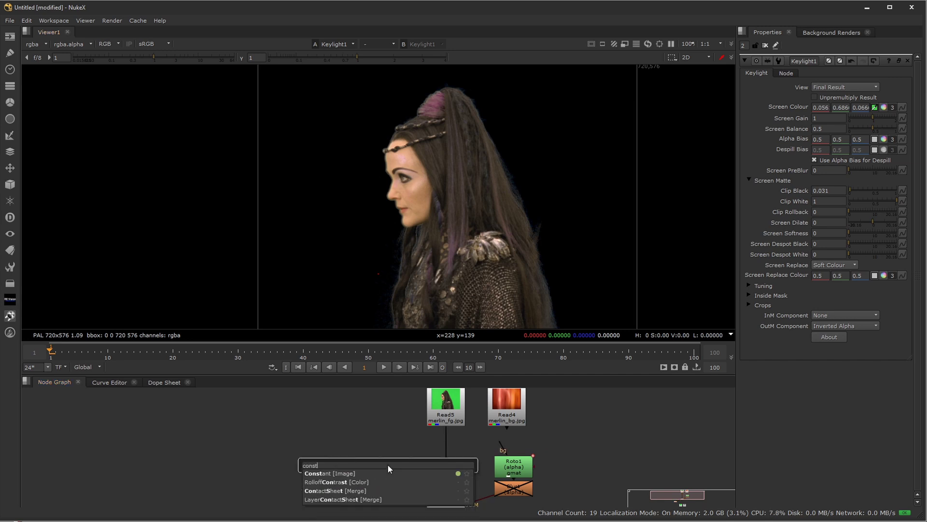
key(Return)
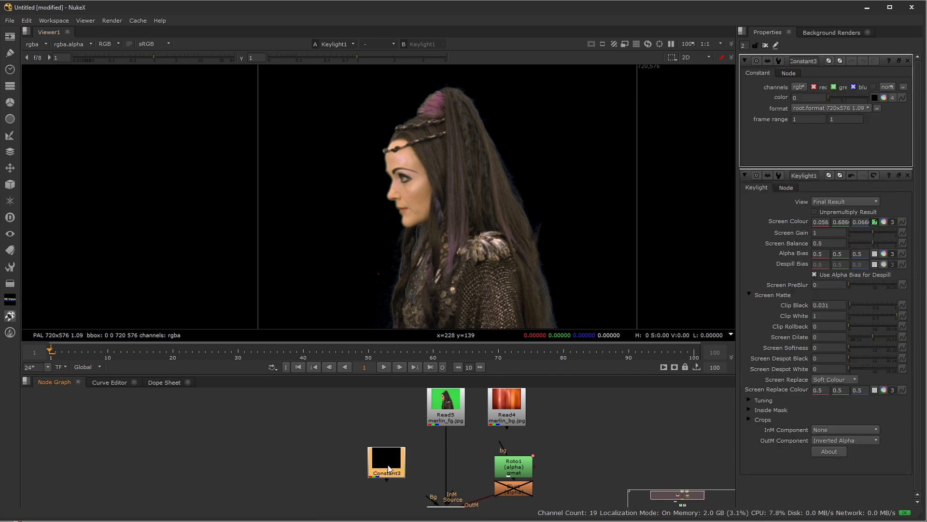
View merlin_fg.jpg and sample the Constant's colour from the green screen behind the hair.
click(442, 413)
key(1)
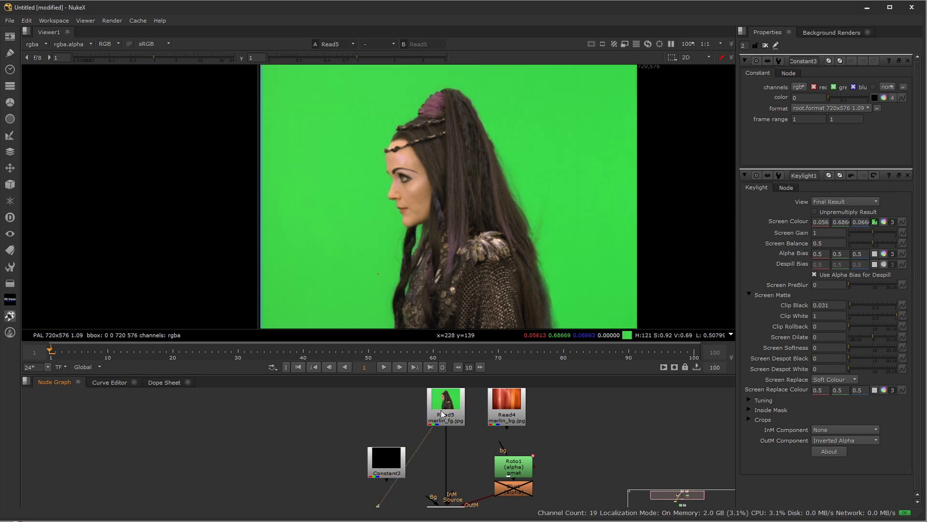
click(389, 466)
click(874, 98)
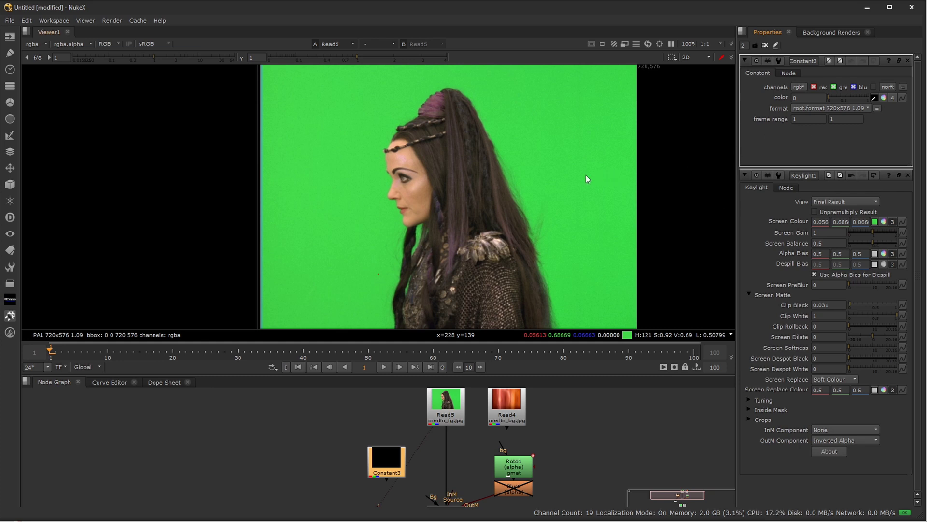
ctrl+click(542, 161)
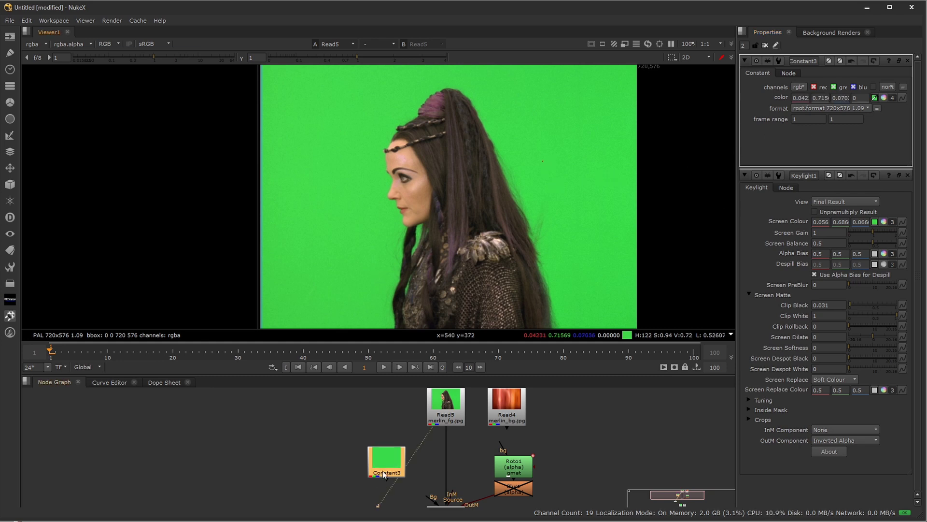
Connect Keylight1's Bg input to the green Constant and view Keylight1's output.
middle_drag(425, 458, 391, 410)
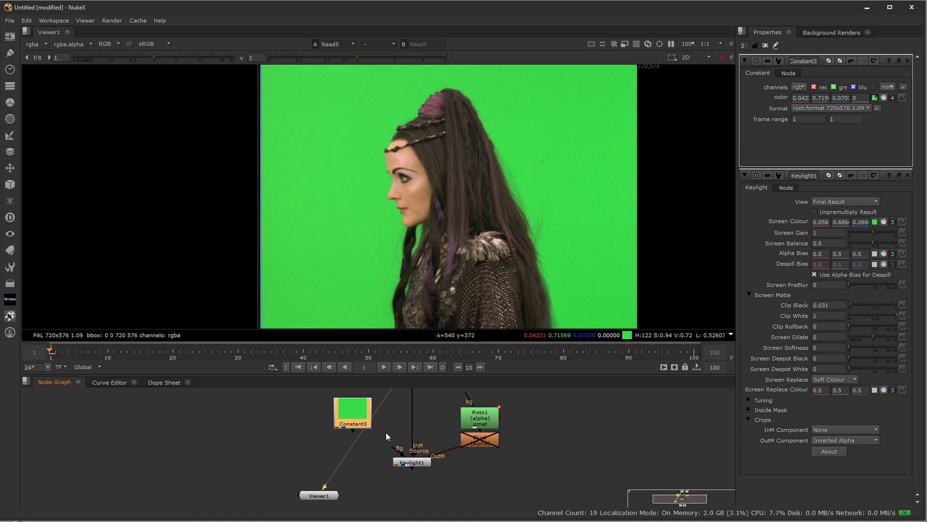
drag(399, 447, 335, 420)
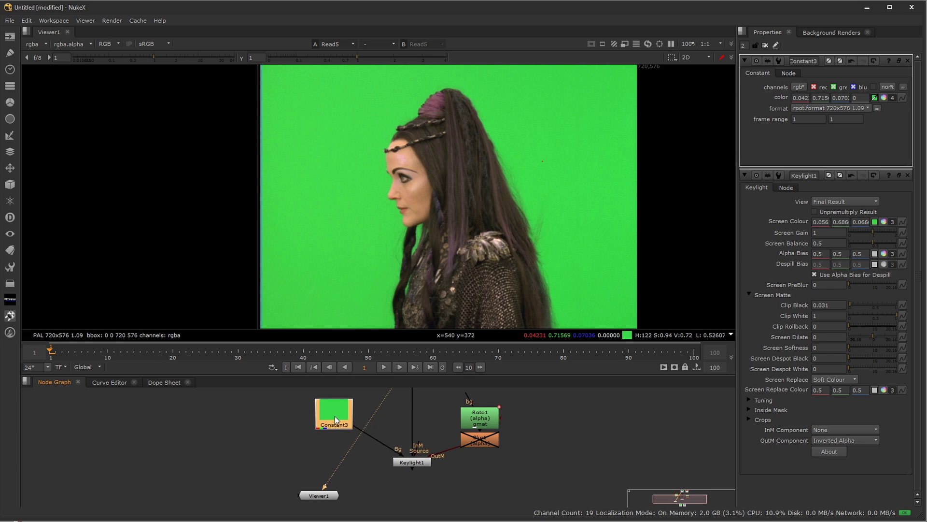
click(409, 459)
key(1)
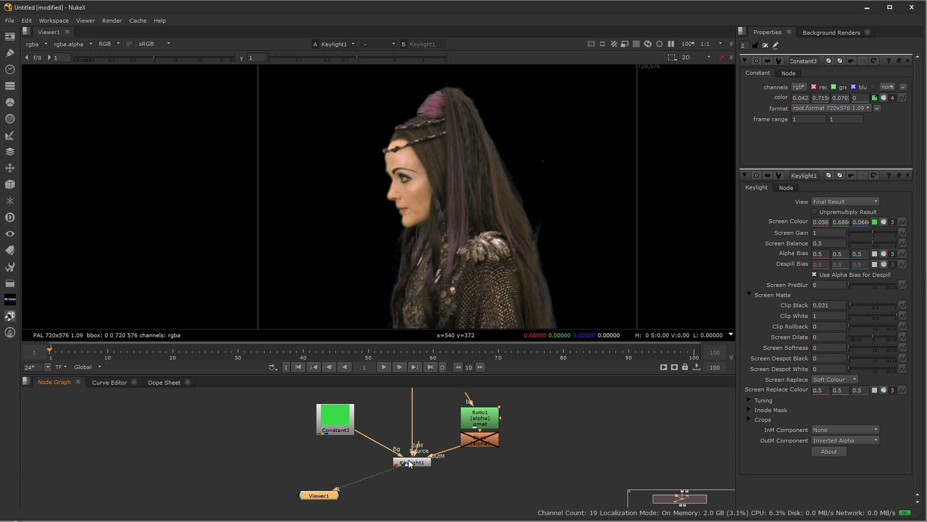
Compare Keylight1's Composite view with Final Result, and disconnect the Constant from its Bg input.
double_click(411, 462)
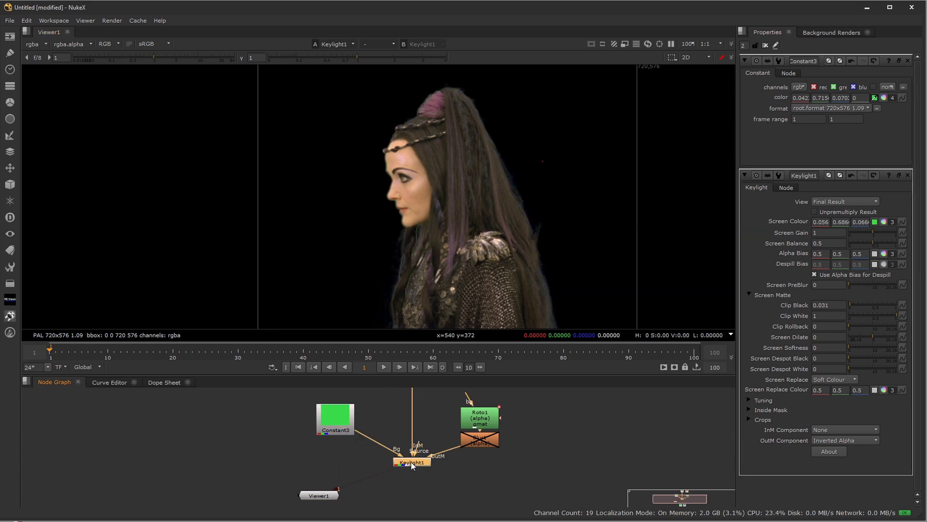
click(830, 88)
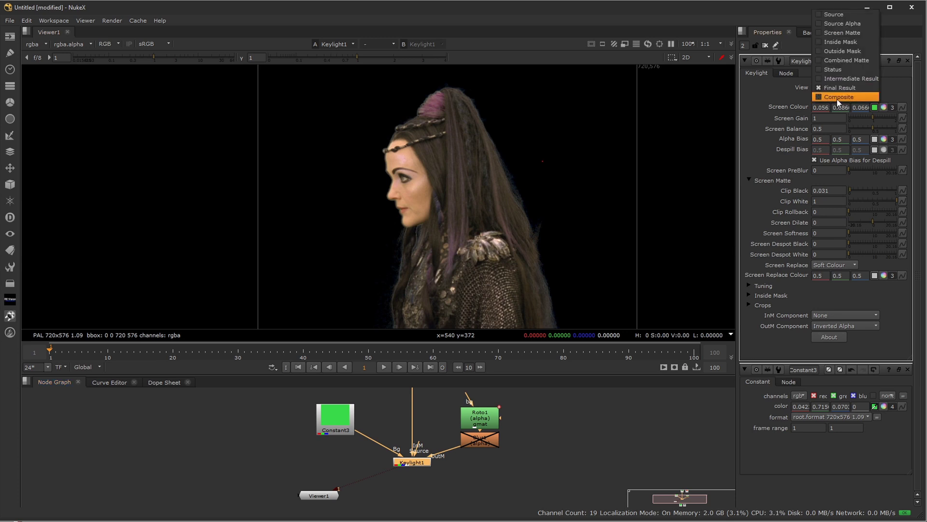
click(836, 100)
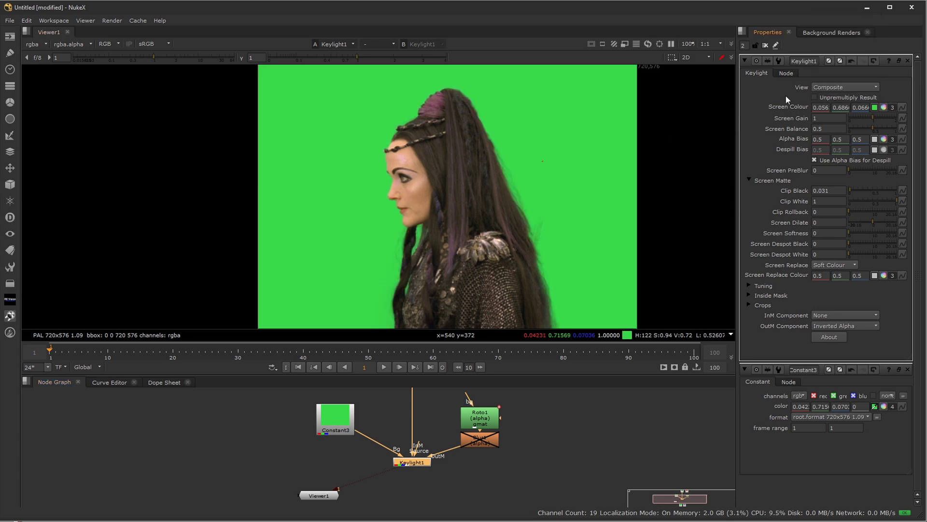
click(826, 88)
click(830, 78)
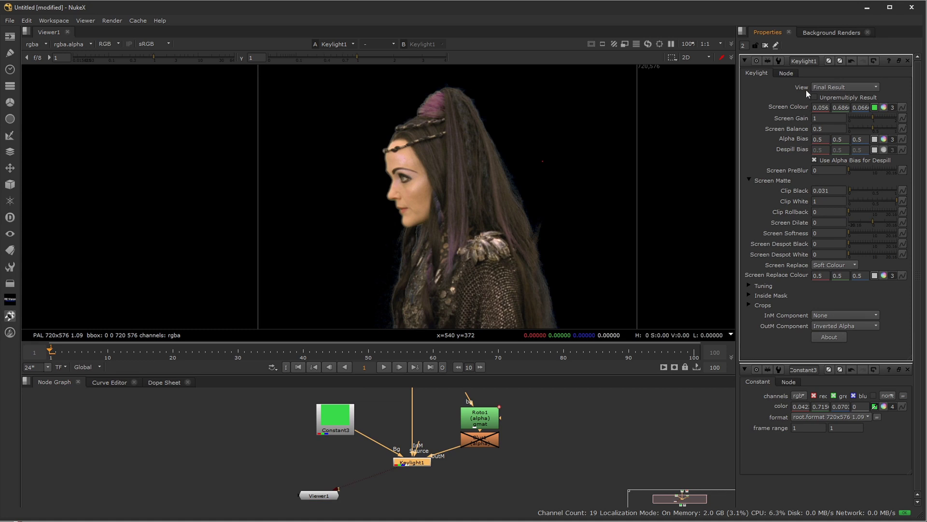
mouse_move(390, 447)
mouse_down()
mouse_move(369, 452)
mouse_move(394, 457)
mouse_move(394, 439)
mouse_up()
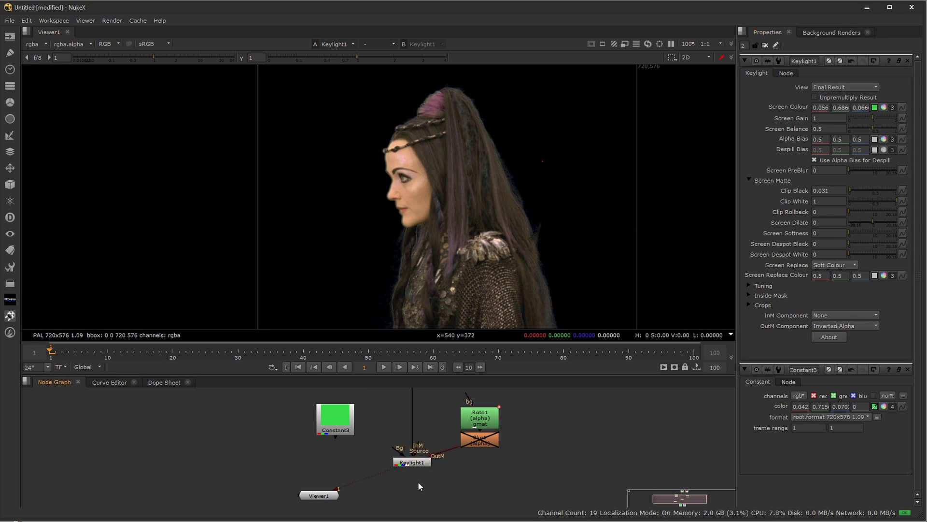
Add a Merge node set to over, with Keylight1 as input A and the green Constant as input B.
click(418, 465)
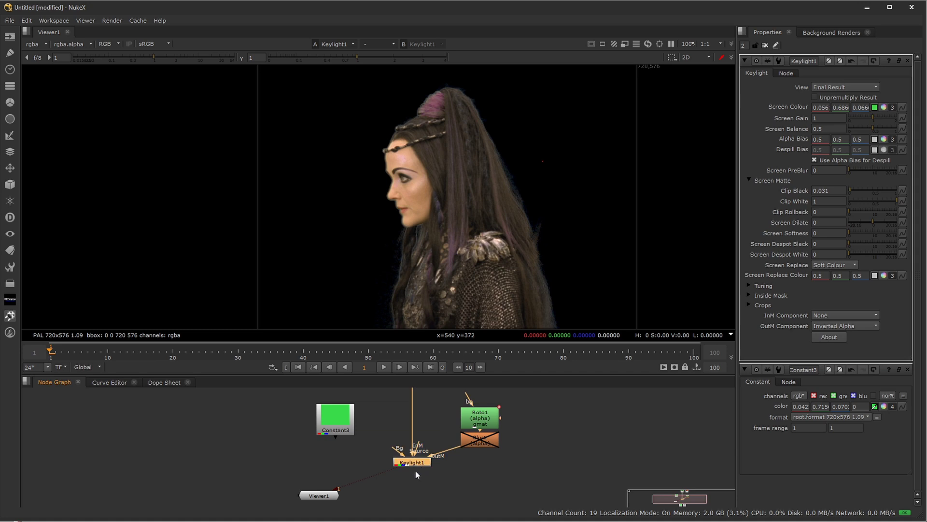
key(m)
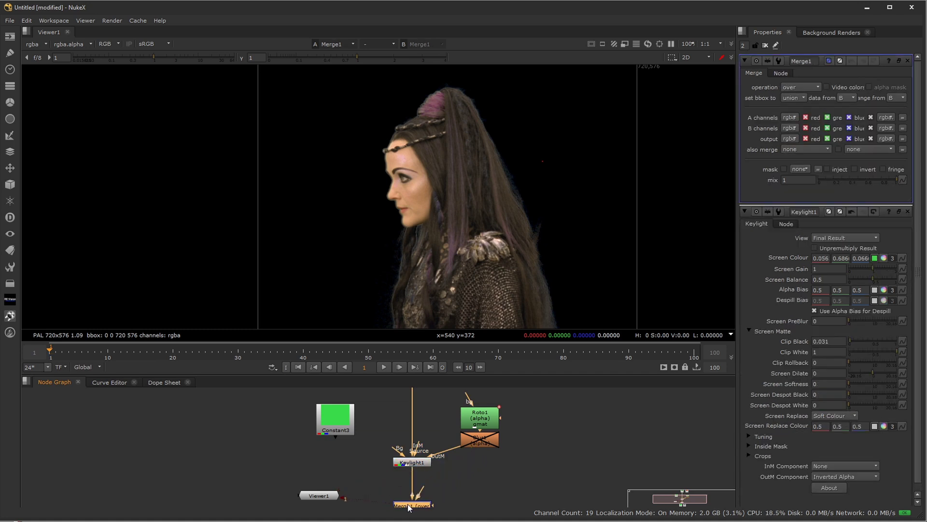
drag(419, 492, 346, 447)
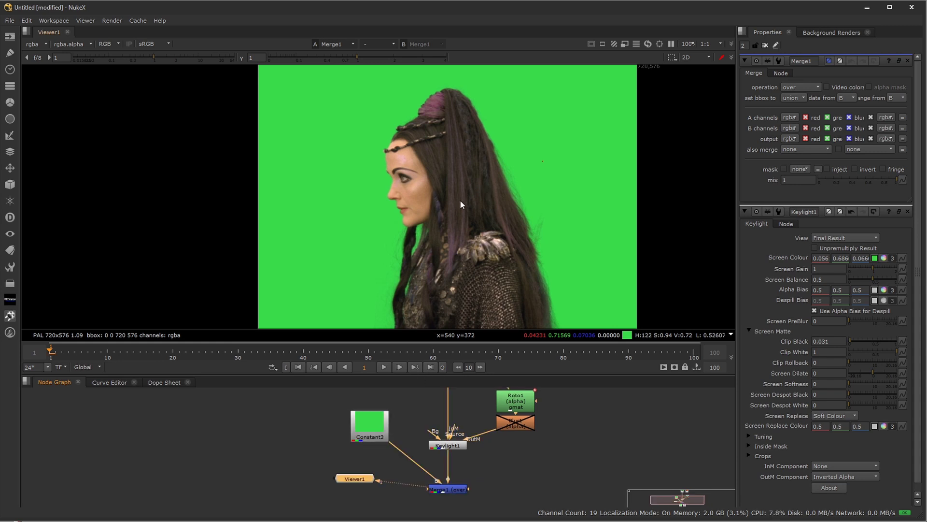
scroll(460, 201, up, 5)
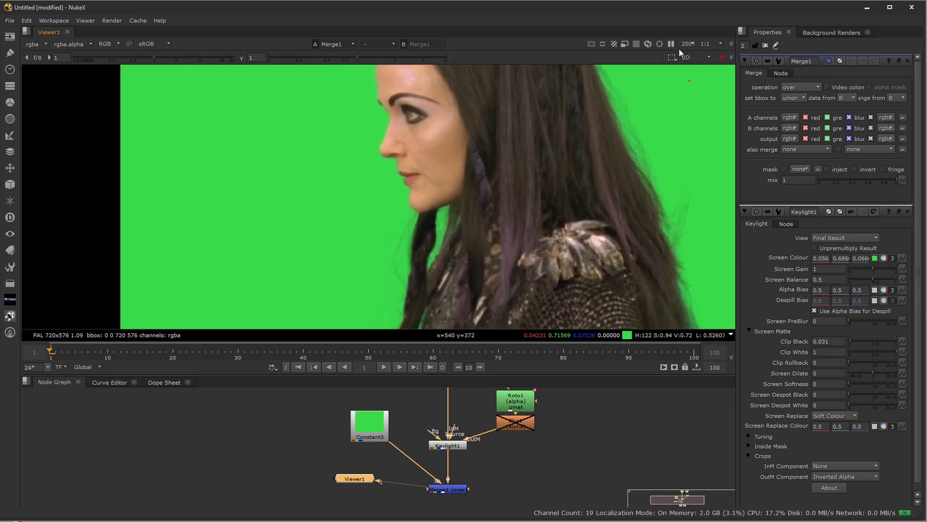
View merlin_fg.jpg in the viewer and wipe it against Merge1's output over the green Constant.
middle_drag(581, 204, 575, 203)
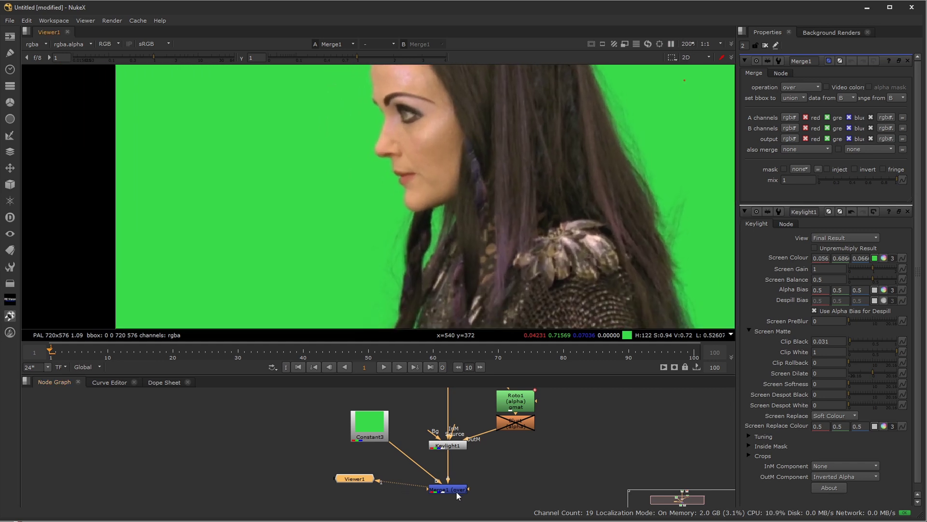
middle_drag(453, 443, 456, 504)
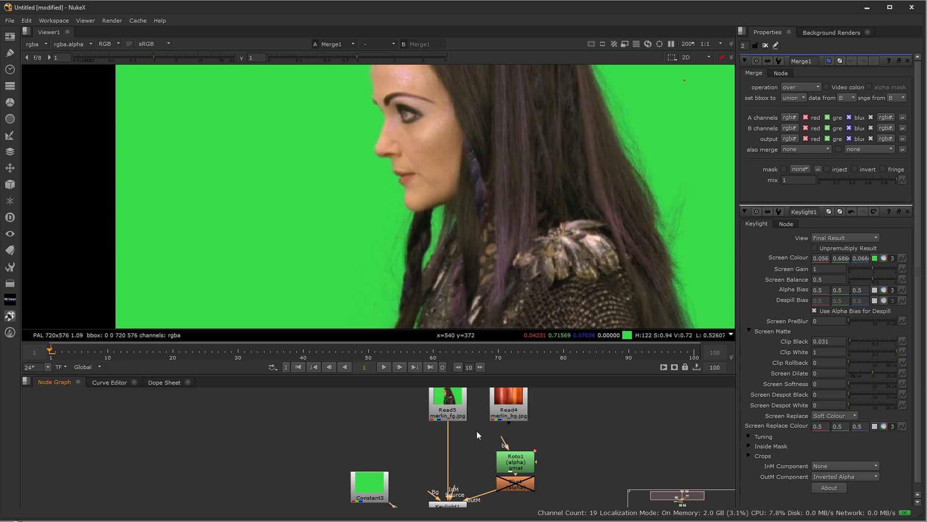
middle_drag(477, 435, 474, 455)
click(452, 430)
key(1)
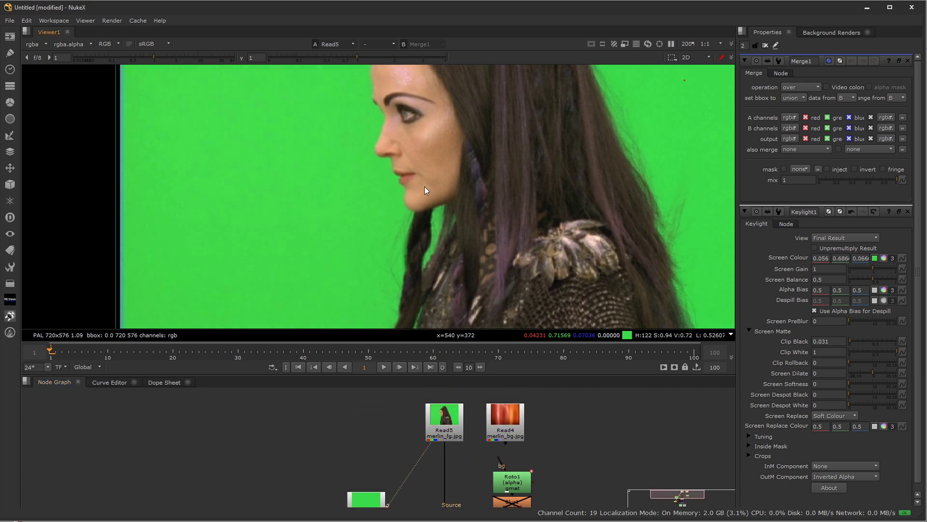
key(w)
drag(512, 161, 777, 187)
drag(638, 187, 182, 179)
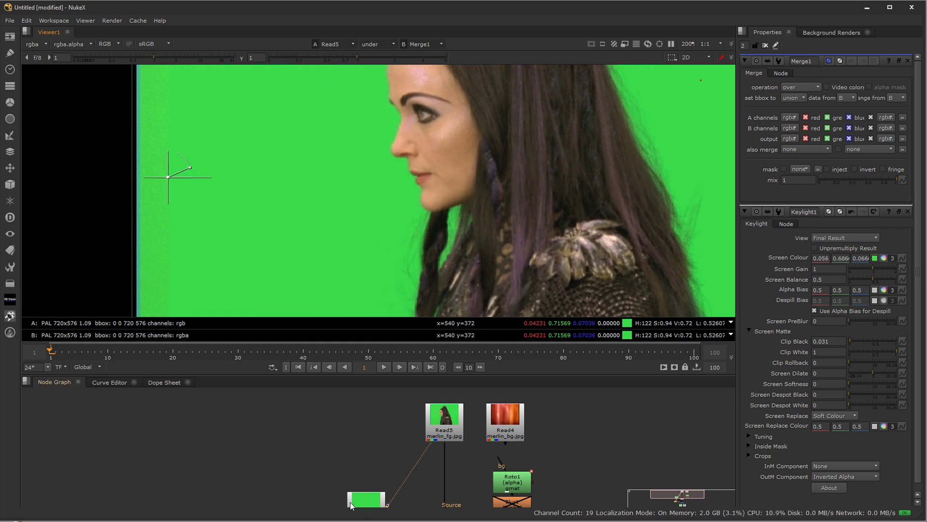
Compare the original plate and Merge1's output along the back of the hair by sweeping the wipe in a full-screen viewer.
middle_drag(386, 484, 364, 420)
middle_drag(360, 453, 349, 426)
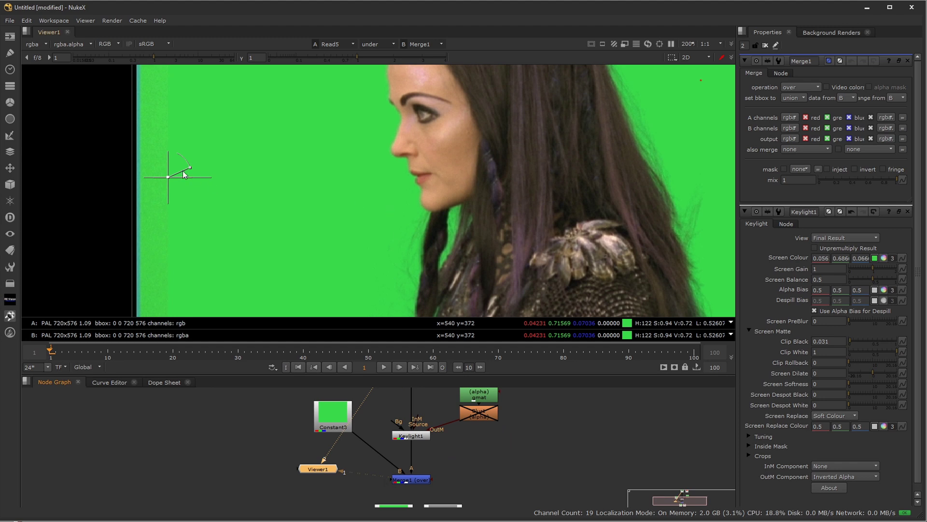
drag(168, 177, 730, 205)
middle_drag(607, 184, 518, 283)
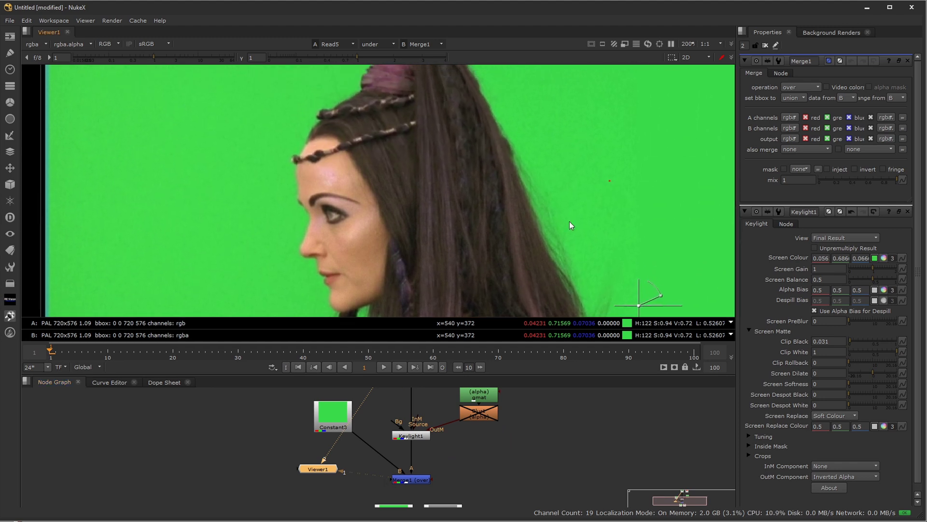
key(space)
middle_drag(618, 389, 706, 294)
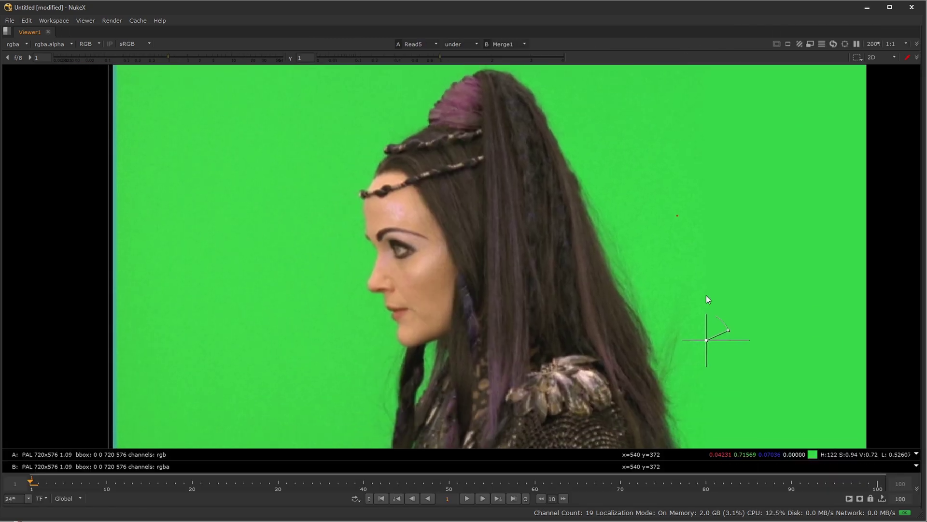
drag(707, 340, 641, 353)
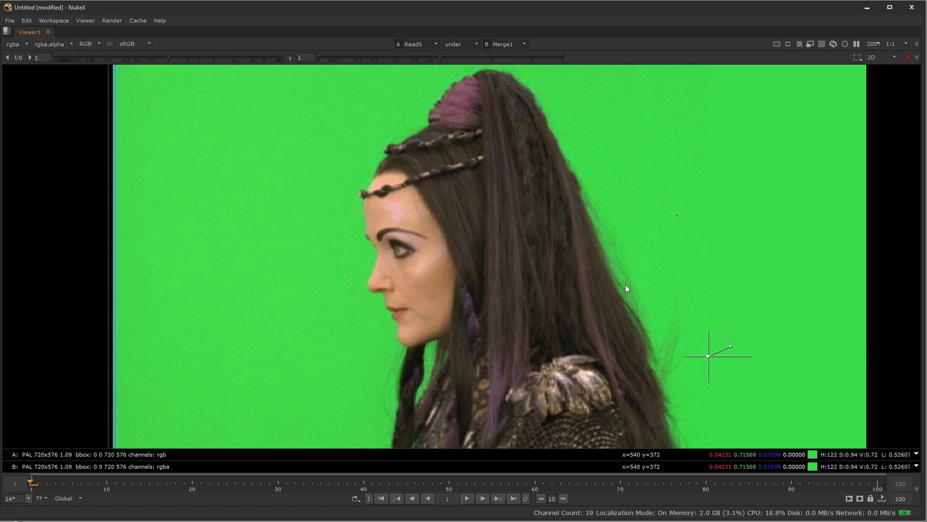
drag(713, 357, 611, 359)
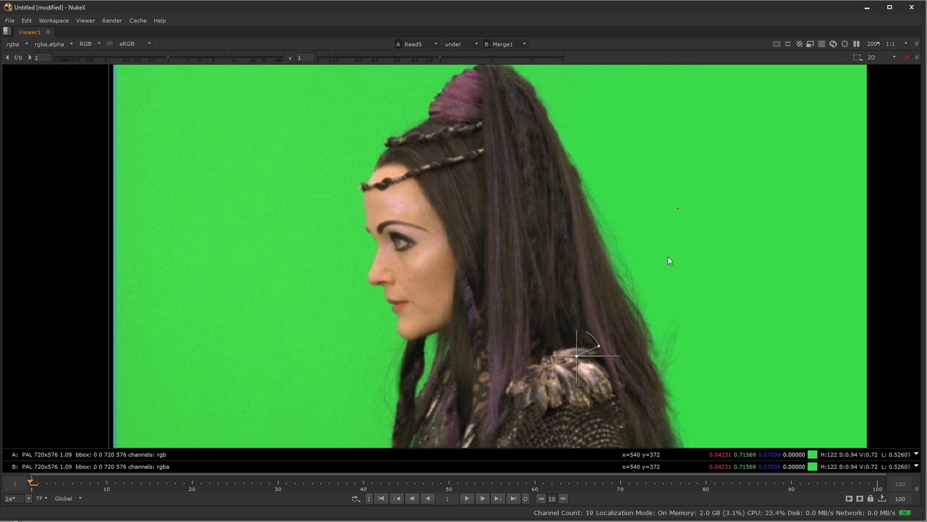
Compare the original plate and Merge1's output around the front braid and the fine hairs below the chin.
middle_drag(662, 280, 650, 189)
middle_drag(642, 261, 636, 195)
drag(560, 199, 284, 221)
middle_drag(418, 202, 508, 256)
scroll(499, 265, up, 1)
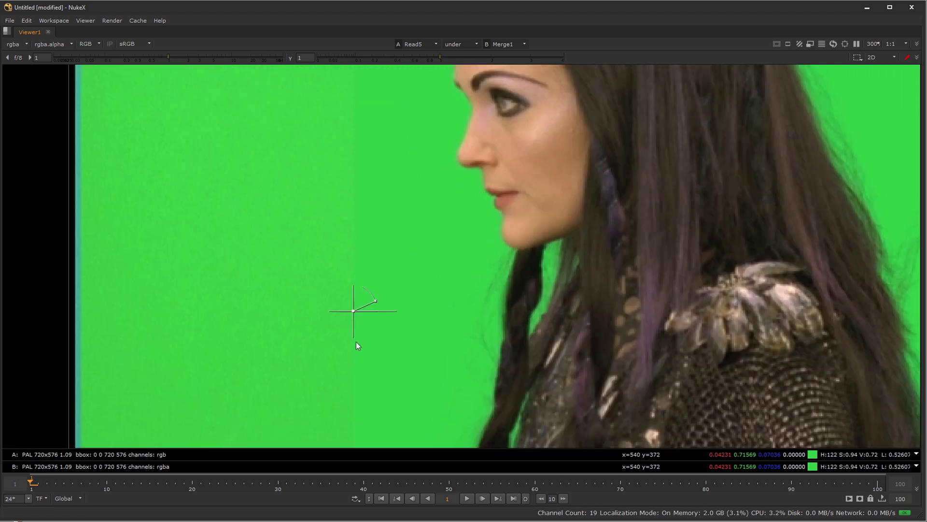
drag(355, 311, 424, 332)
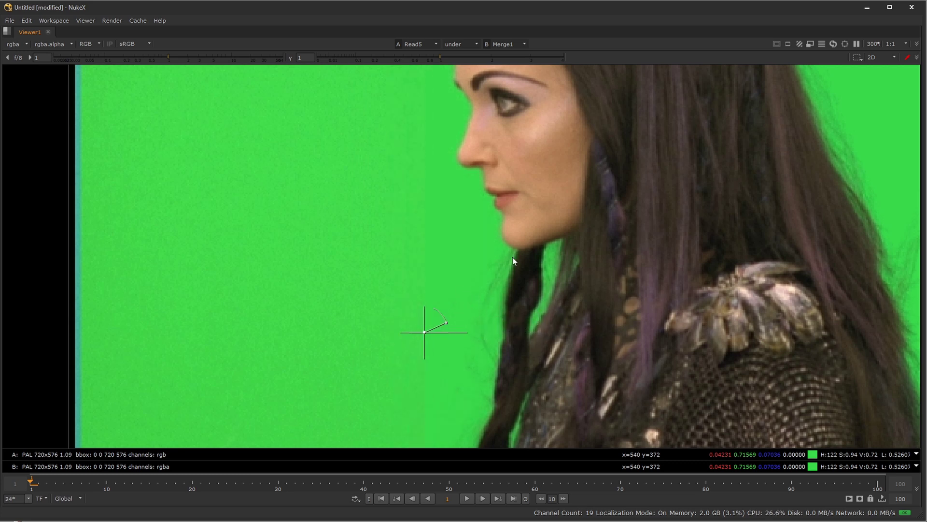
drag(429, 332, 387, 326)
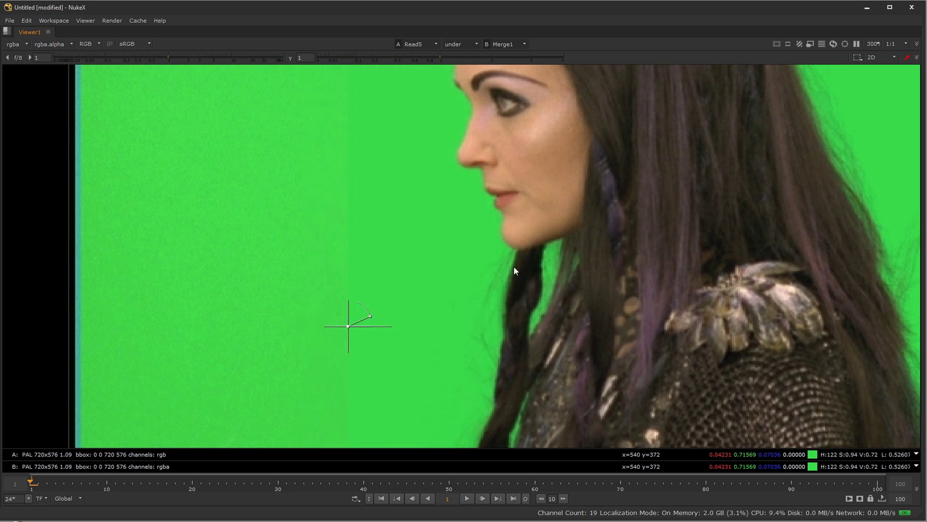
drag(352, 322, 403, 324)
middle_drag(562, 344, 603, 190)
drag(450, 178, 269, 190)
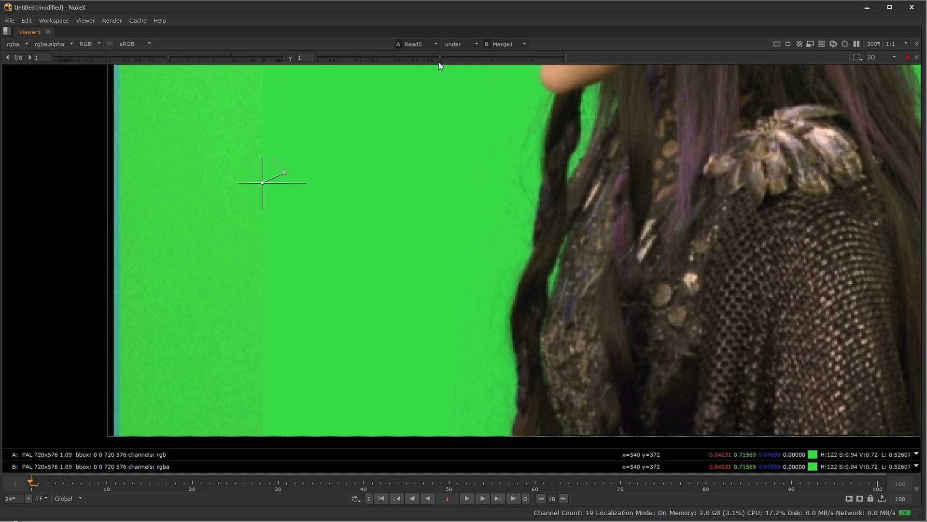
Lower the viewer gamma to 0.38 and compare the wiped images along the front braid and the back hair.
drag(442, 57, 393, 68)
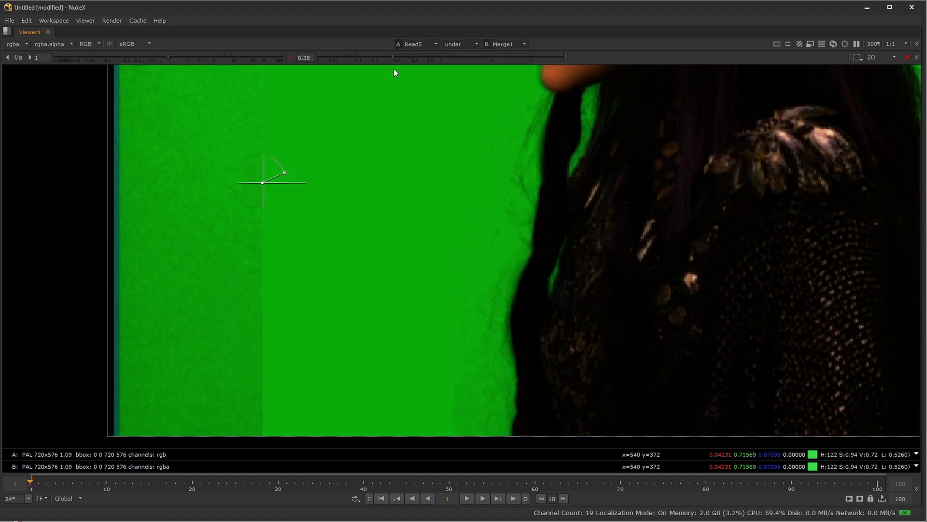
middle_drag(511, 202, 430, 404)
middle_drag(748, 282, 453, 181)
middle_drag(575, 168, 708, 105)
middle_drag(547, 293, 632, 144)
middle_drag(534, 332, 546, 268)
middle_drag(305, 293, 354, 209)
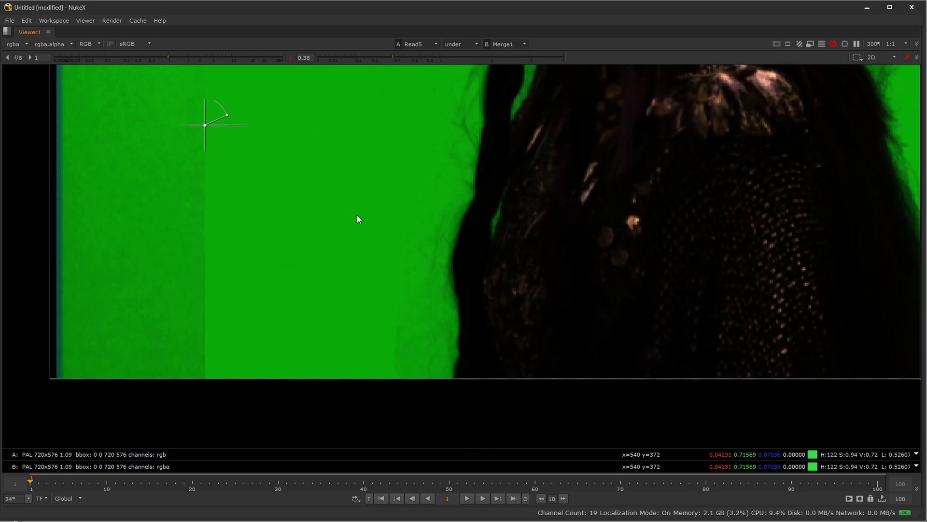
drag(206, 130, 711, 230)
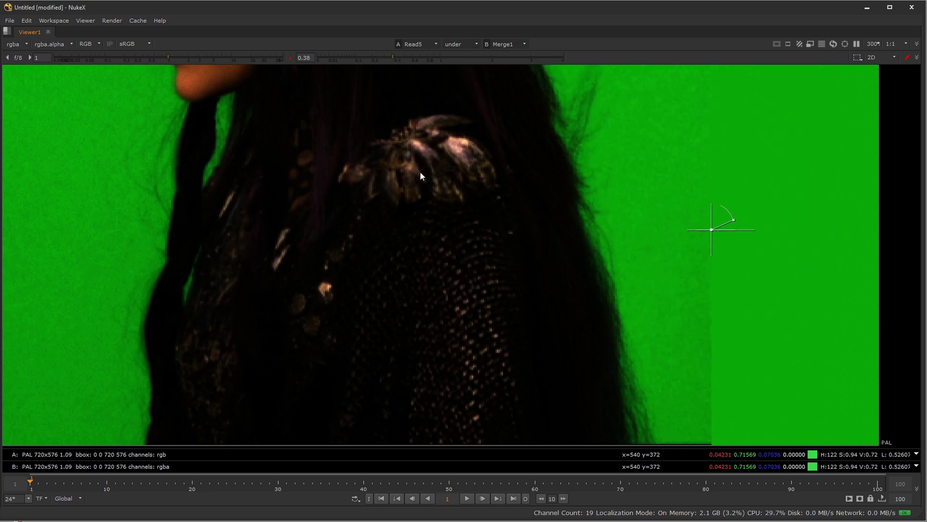
Reset the viewer gamma, turn off the wipe, and view Merge1's full output at normal viewer size.
click(290, 58)
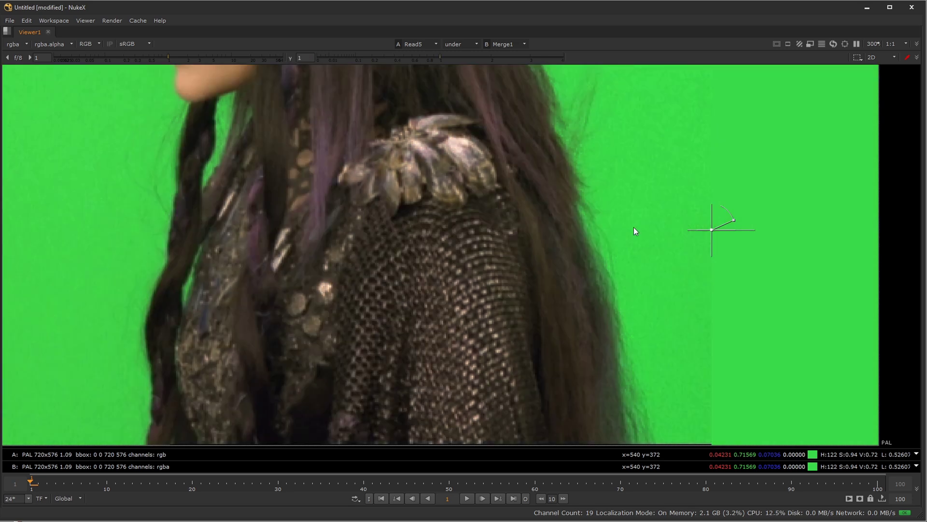
key(w)
key(ctrl+1)
middle_drag(431, 217, 450, 218)
key(space)
click(416, 479)
key(1)
middle_drag(372, 453, 404, 455)
Add another Constant node beside the green one and set its colour to a grey of 0.42.
click(304, 414)
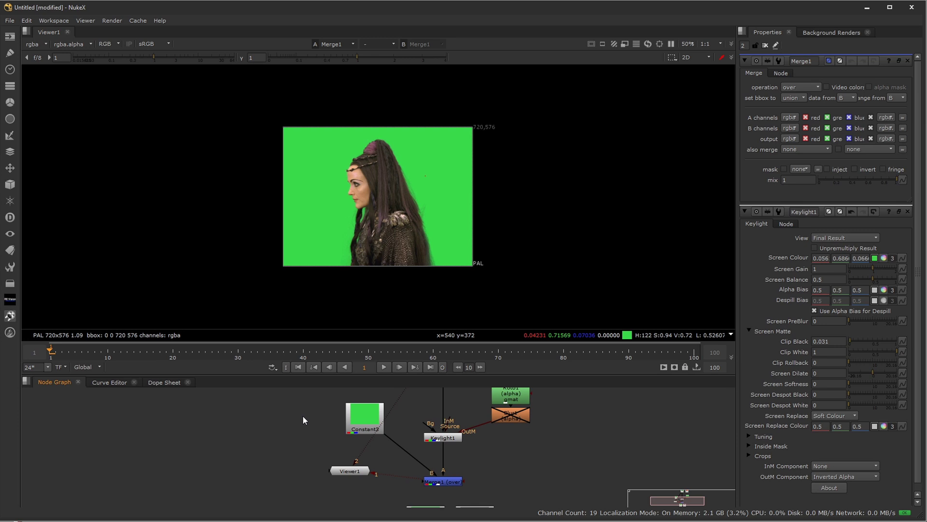
key(Tab)
text(const)
key(Return)
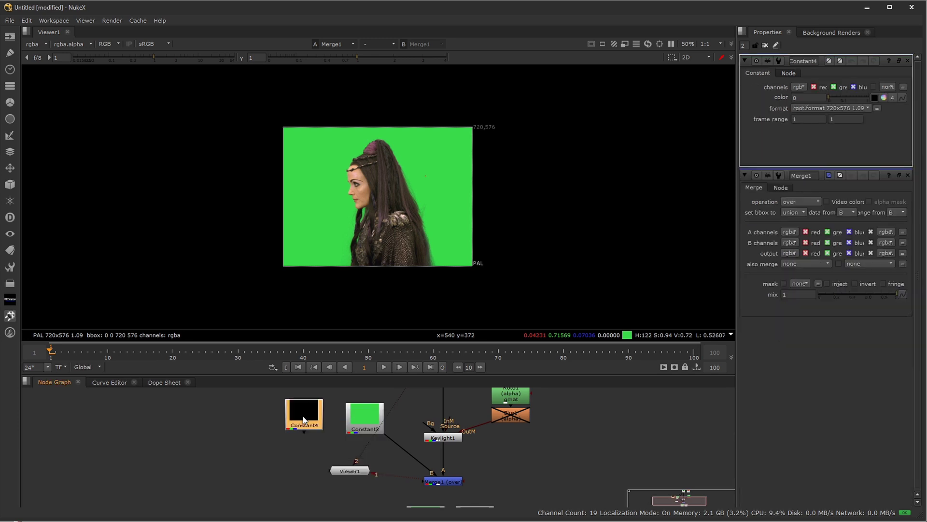
key(1)
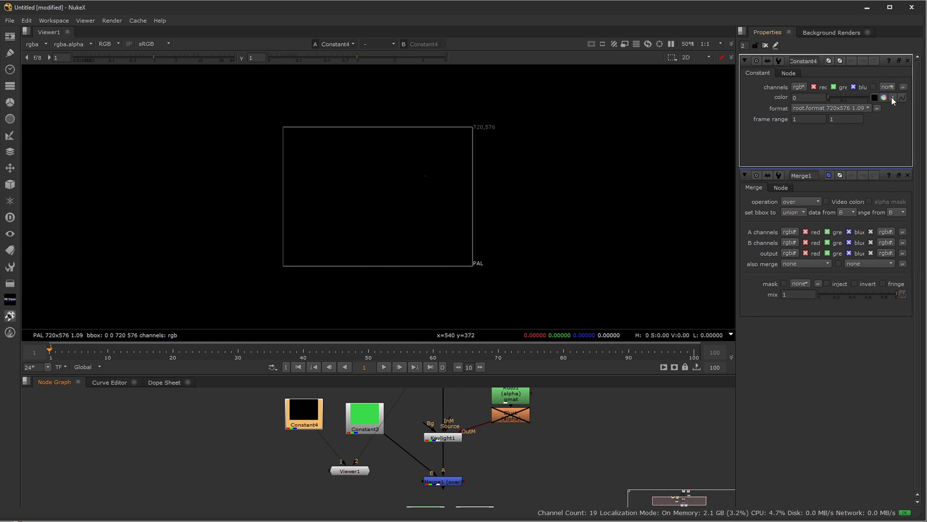
click(885, 97)
drag(902, 140, 906, 122)
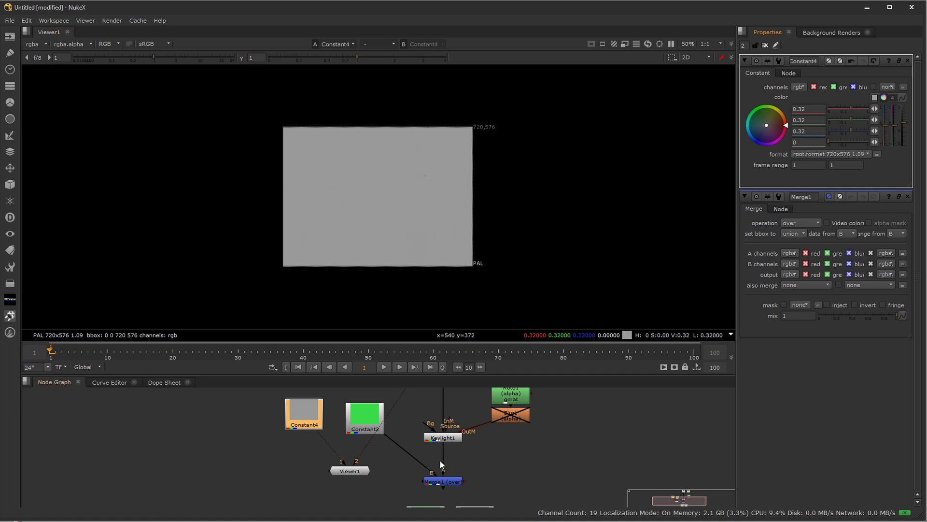
drag(908, 128, 906, 122)
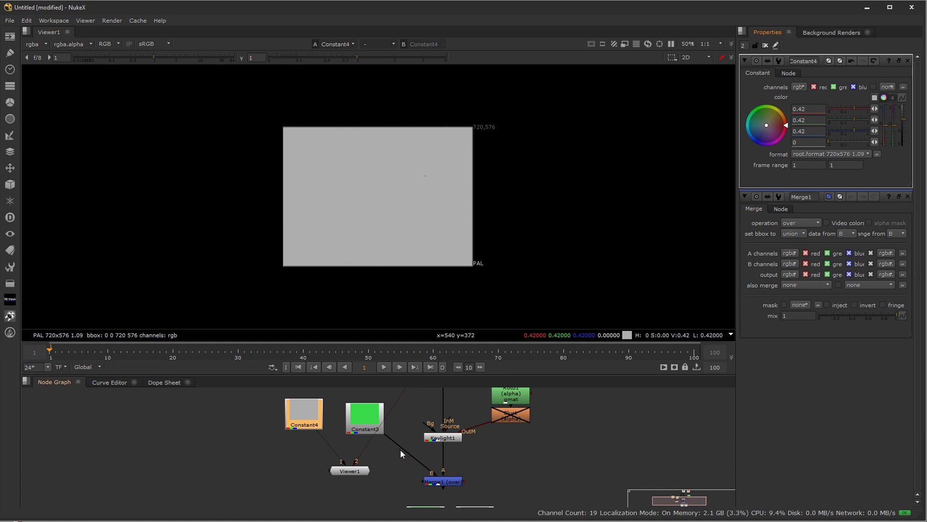
Connect Merge1's B input to the grey Constant and view Merge1's output.
drag(429, 470, 304, 416)
click(452, 482)
key(1)
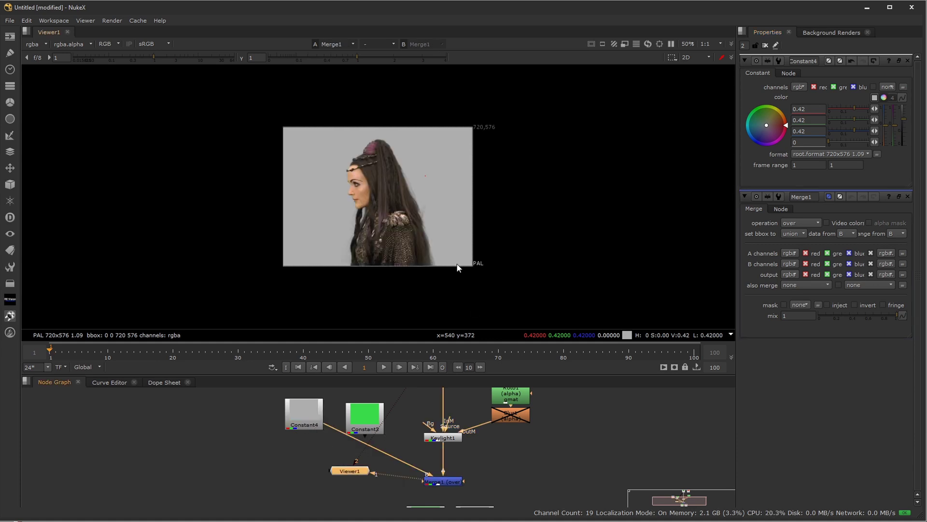
Examine the hair, face and shoulder edges of the key closely over the grey background.
scroll(459, 265, up, 6)
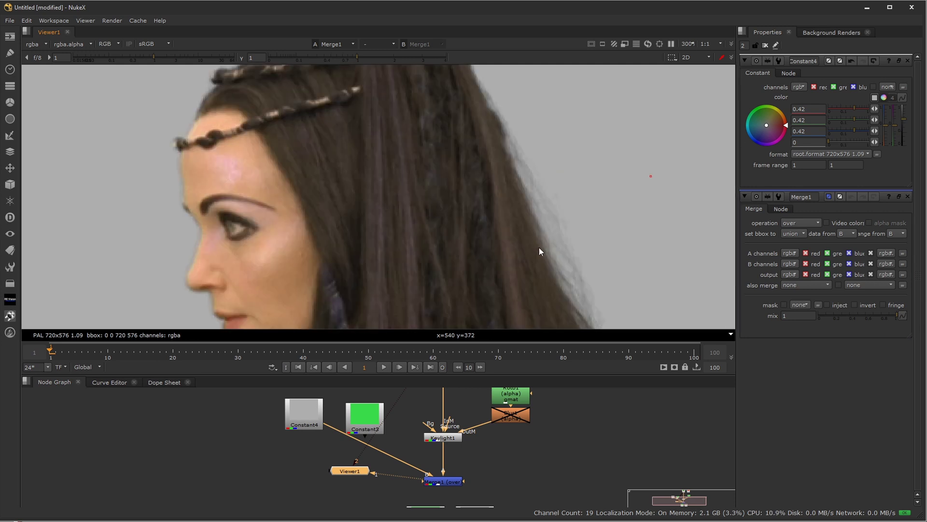
middle_drag(580, 143, 608, 303)
middle_drag(357, 136, 390, 215)
middle_drag(306, 271, 458, 123)
middle_drag(388, 285, 406, 126)
middle_drag(574, 314, 560, 213)
middle_drag(536, 314, 504, 218)
middle_drag(435, 314, 458, 231)
middle_drag(405, 314, 437, 210)
middle_drag(350, 267, 553, 256)
scroll(561, 181, down, 5)
Enlarge the Node Graph area and place the merlin_bg.jpg Read node beside the Roto node, near Keylight1.
middle_drag(484, 387, 484, 396)
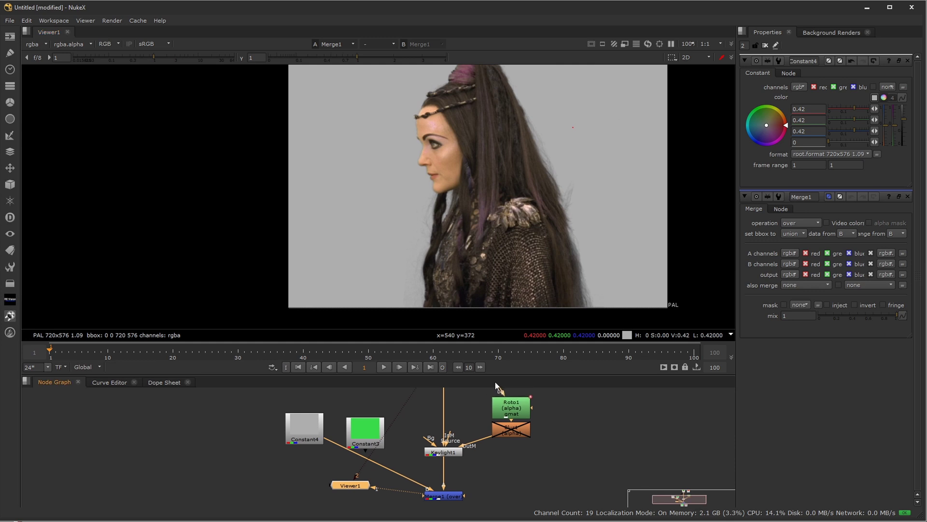
drag(513, 377, 514, 332)
middle_drag(456, 405, 435, 364)
drag(542, 432, 358, 483)
key(Delete)
middle_drag(474, 427, 450, 503)
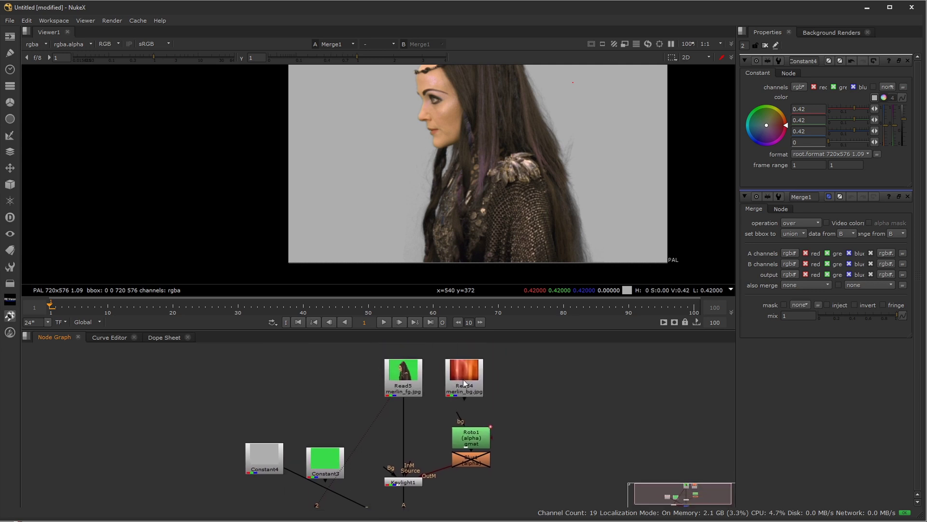
drag(473, 381, 478, 376)
mouse_move(477, 448)
middle_down()
mouse_move(468, 390)
mouse_move(479, 447)
middle_up()
drag(476, 382, 531, 459)
middle_drag(494, 456, 497, 379)
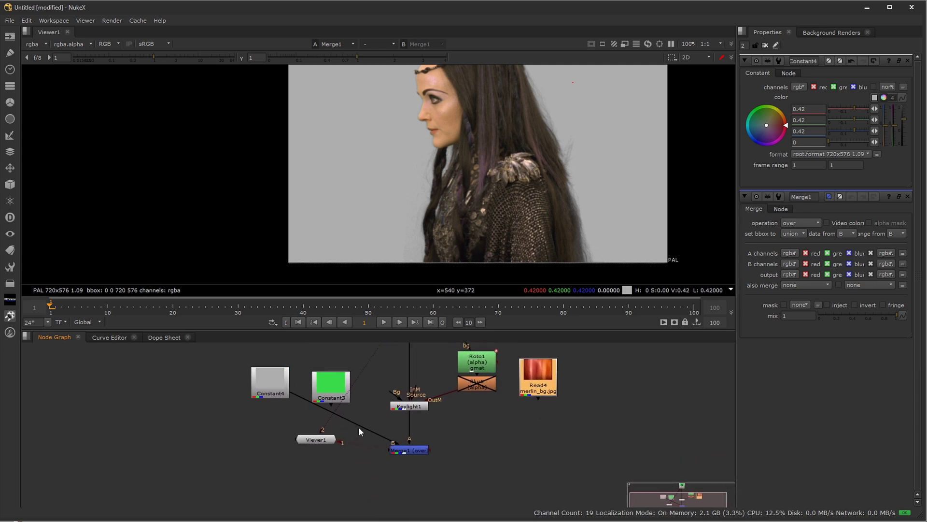
Detach Merge1, connect Keylight1's Bg input to merlin_bg.jpg, and view Keylight1's output.
drag(293, 400, 542, 390)
drag(416, 452, 411, 485)
drag(416, 407, 493, 499)
drag(529, 410, 493, 420)
drag(391, 428, 545, 395)
click(410, 443)
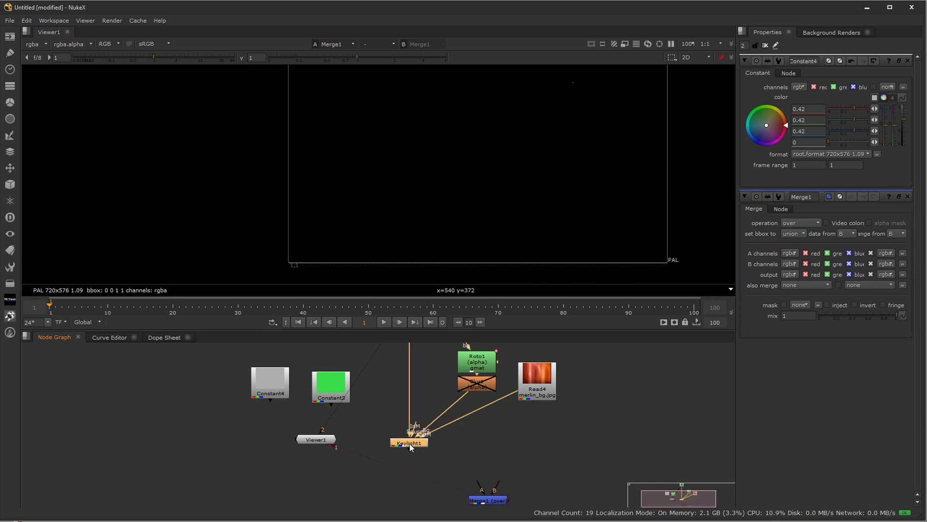
key(1)
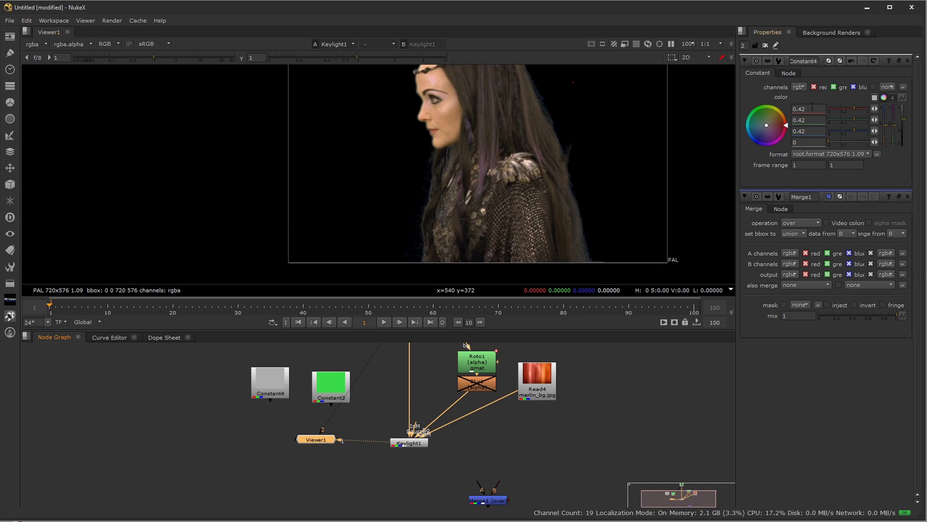
Open Keylight1's properties and set its View to Composite.
double_click(413, 445)
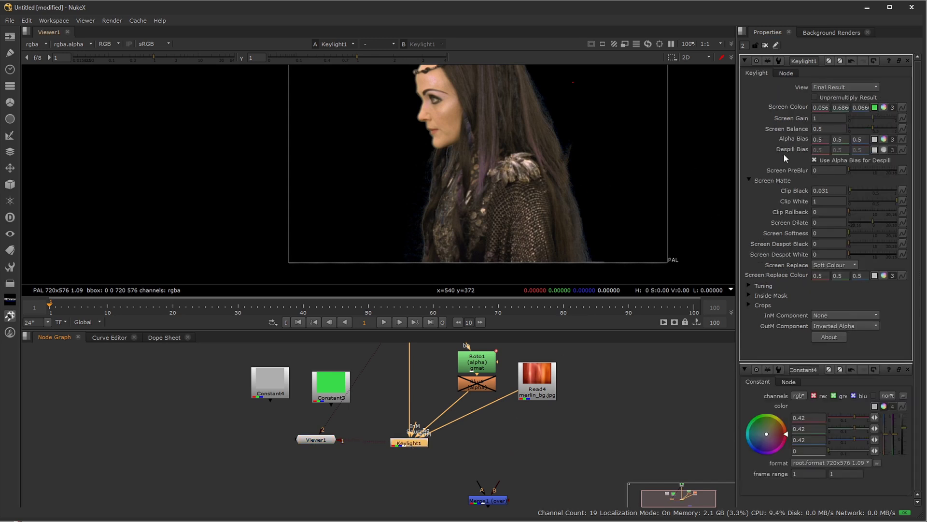
click(848, 89)
click(845, 94)
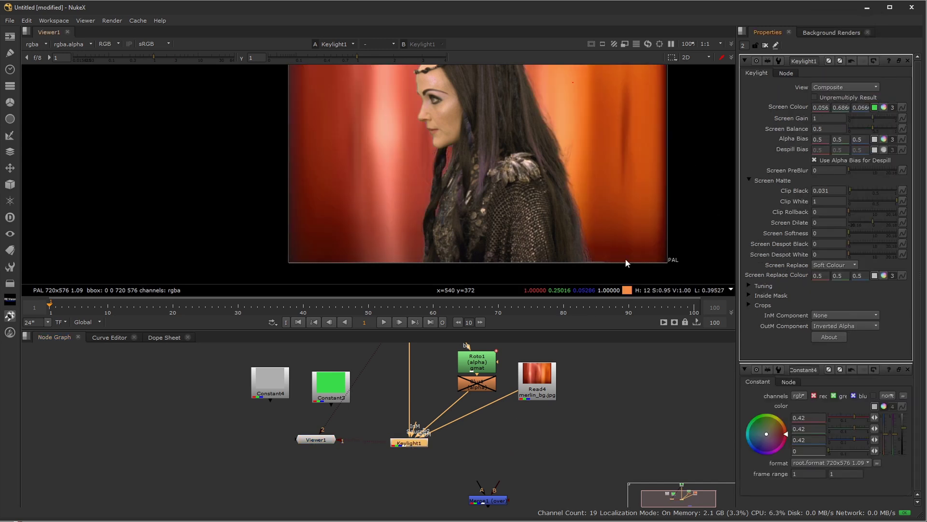
Examine the hair and face edges of the Keylight composite over merlin_bg.jpg, and fit the whole frame in view.
middle_drag(540, 124, 529, 144)
key(ctrl+2)
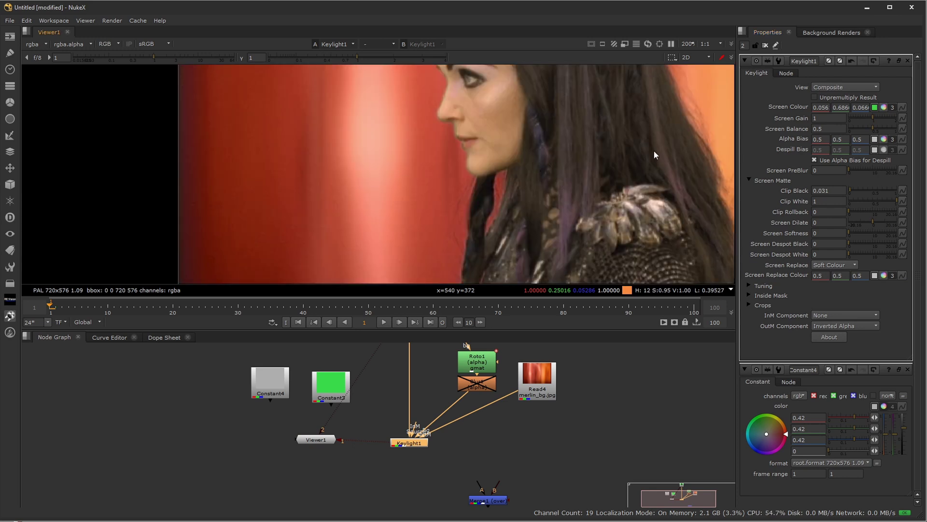
middle_drag(654, 151, 428, 208)
middle_drag(338, 208, 372, 144)
middle_drag(323, 77, 491, 215)
middle_drag(464, 128, 462, 146)
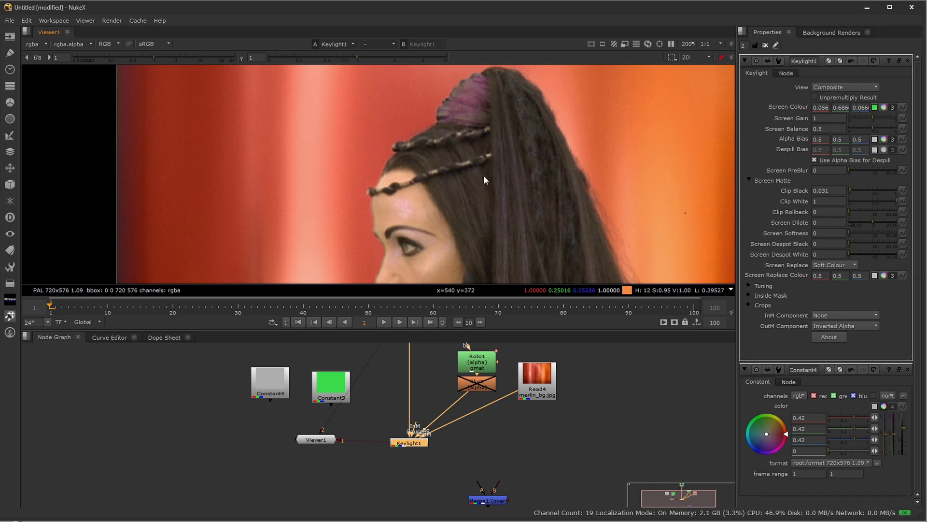
key(f)
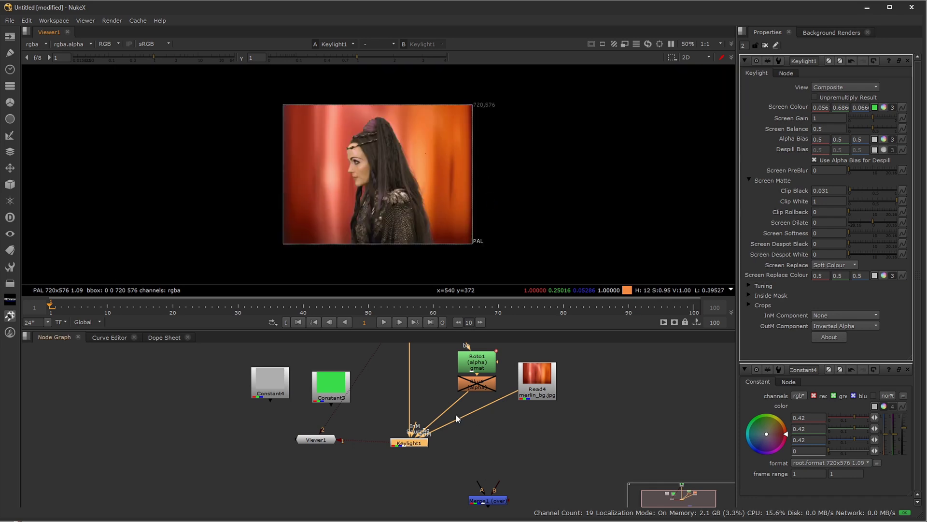
Disconnect merlin_bg.jpg from Keylight1's Bg input and set Keylight1's View to Final Result.
drag(483, 501, 405, 481)
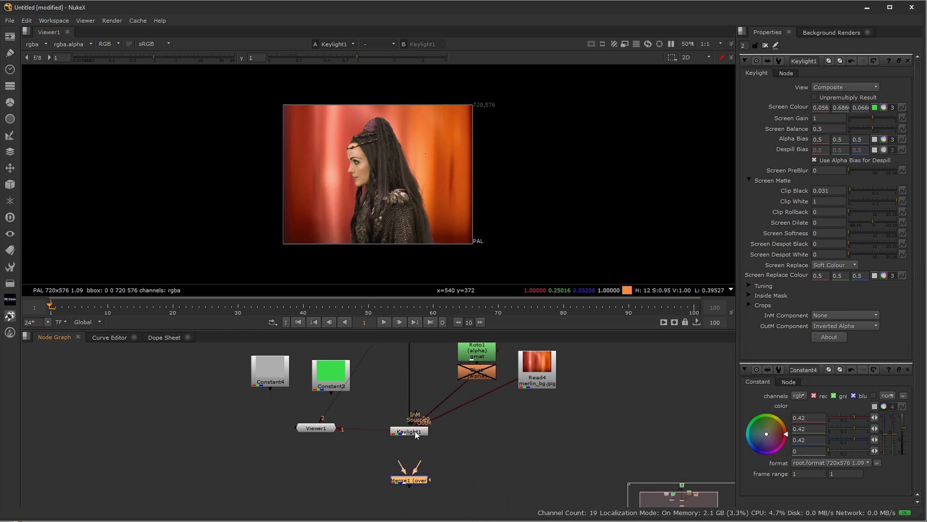
click(409, 431)
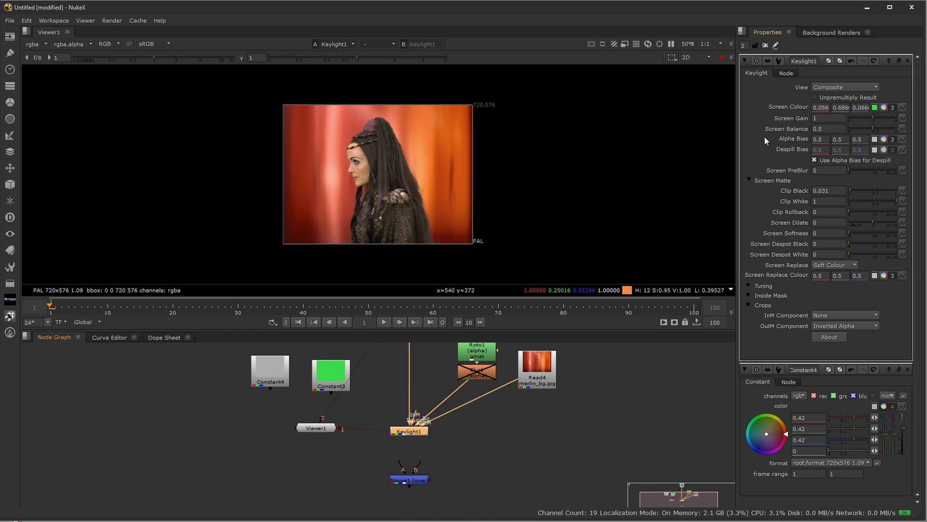
drag(426, 422, 436, 417)
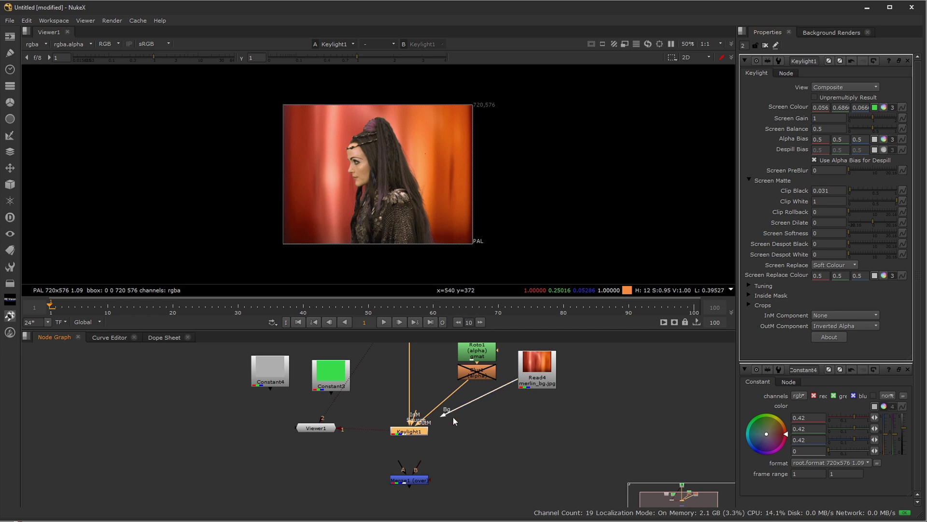
click(834, 86)
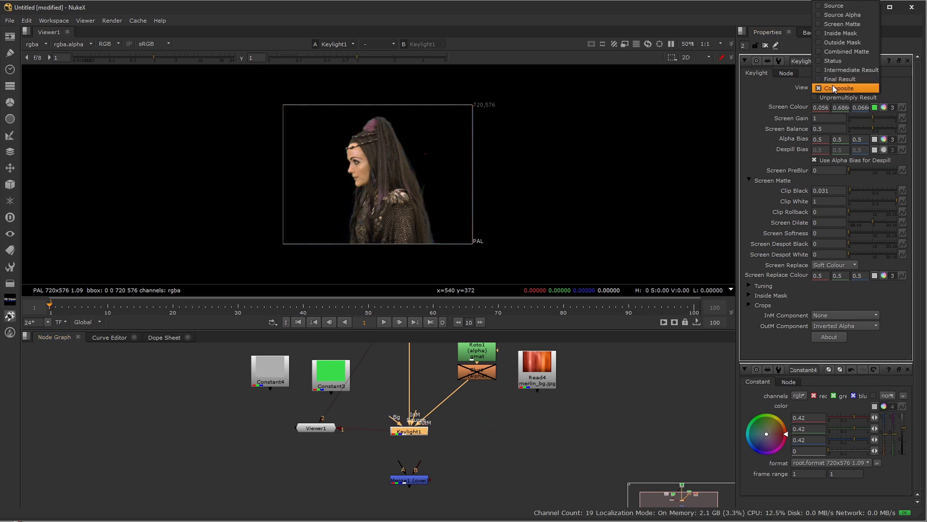
click(829, 80)
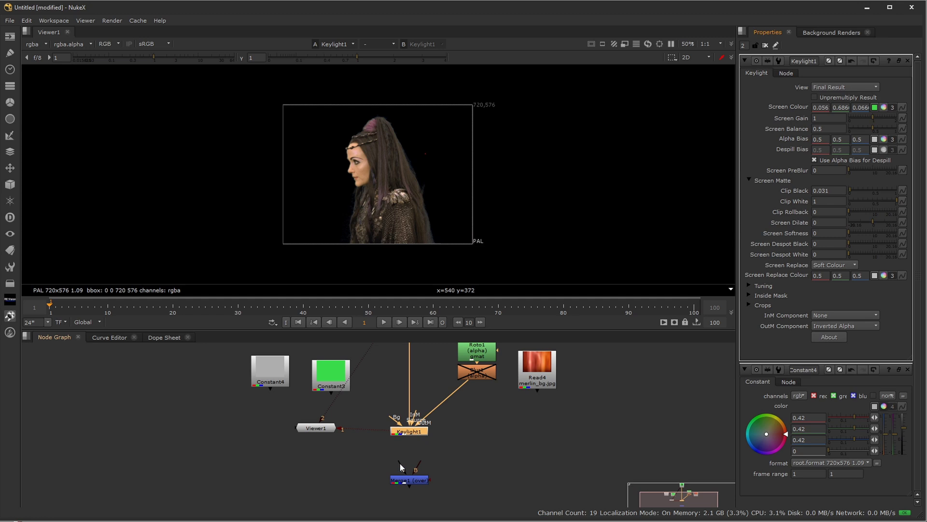
Connect Merge1's A input to Keylight1 and its B input to merlin_bg.jpg, and view the Merge1 result.
drag(400, 463, 407, 432)
drag(419, 468, 536, 426)
drag(411, 482, 409, 497)
key(1)
click(411, 432)
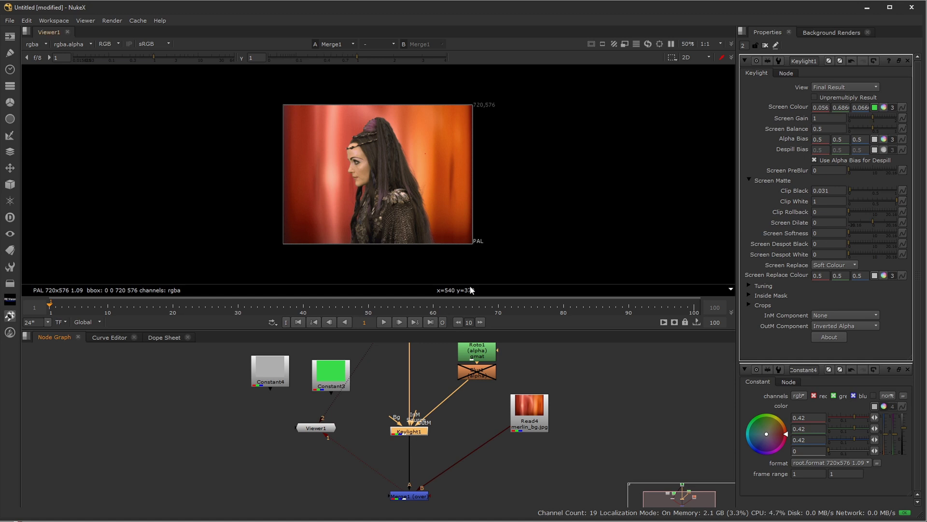
key(plus)
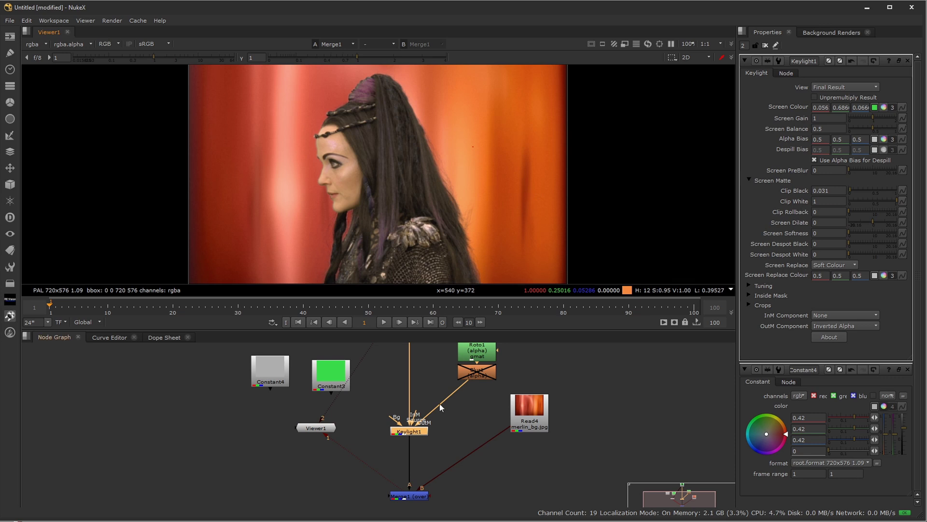
Examine Keylight1's alpha channel along the hair, face and neck edges.
key(1)
key(a)
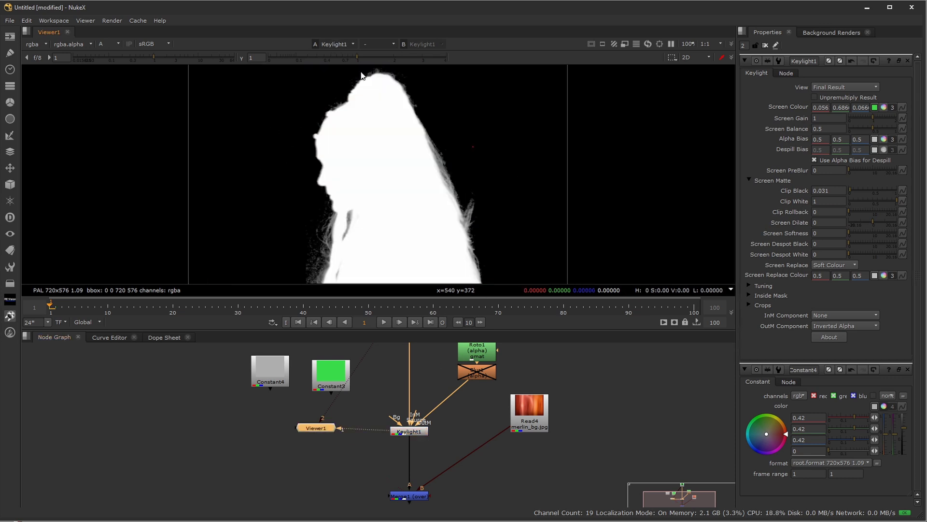
scroll(474, 212, up, 4)
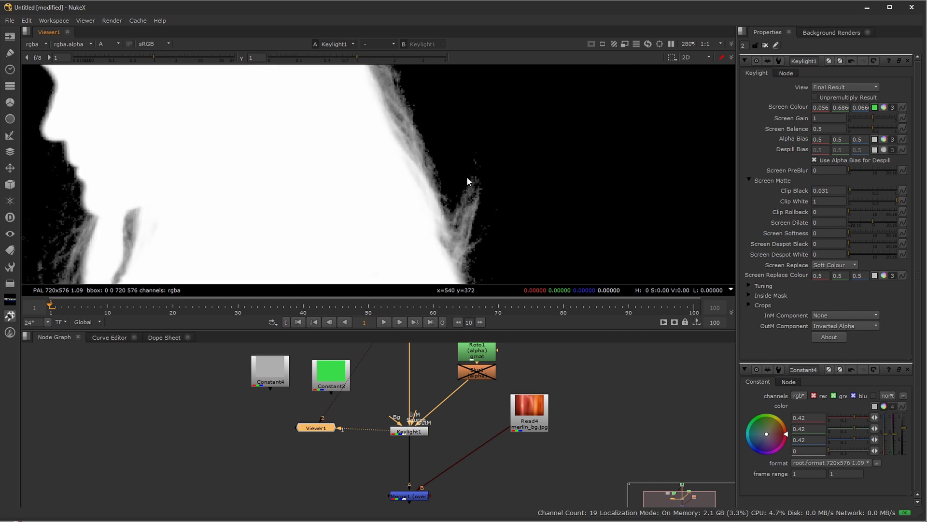
scroll(170, 186, up, 1)
middle_drag(48, 232, 316, 182)
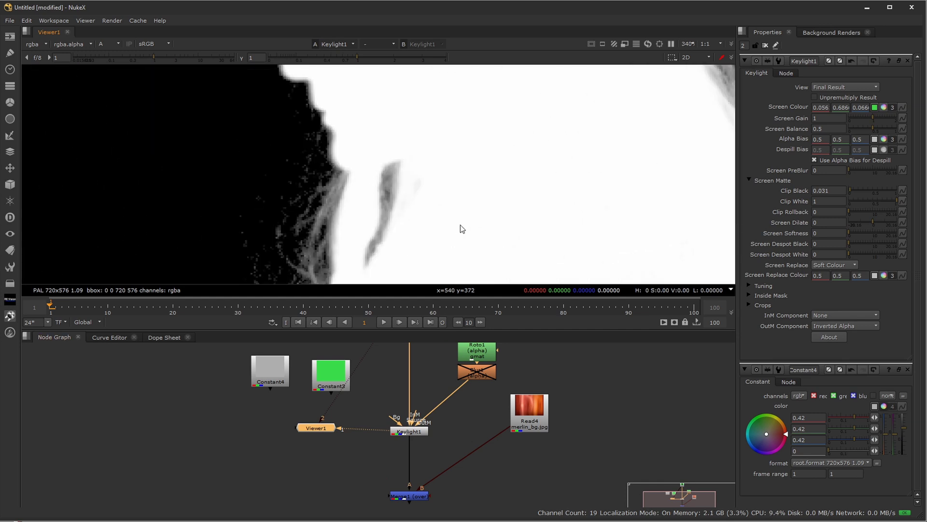
scroll(461, 225, down, 3)
scroll(462, 224, down, 1)
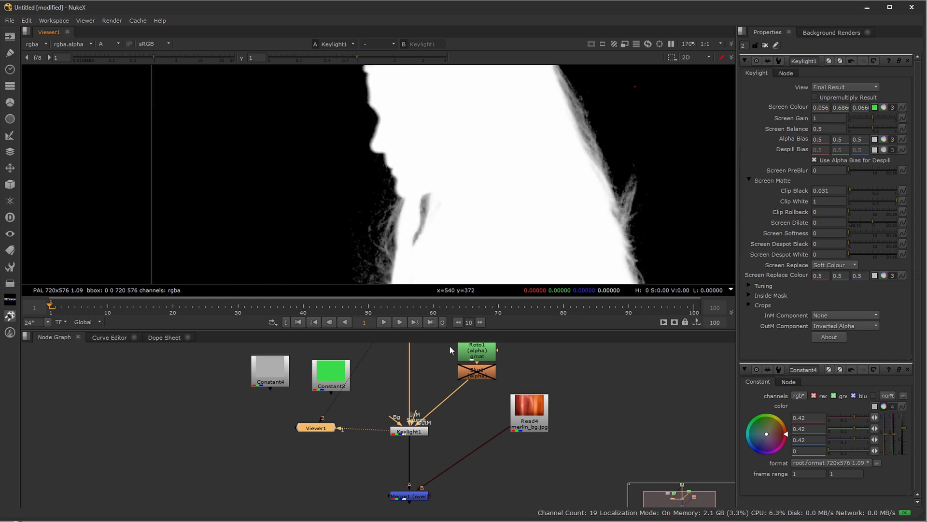
Insert a Grade node between Keylight1 and Merge1, and show Merge1's output in the viewer.
click(421, 434)
key(g)
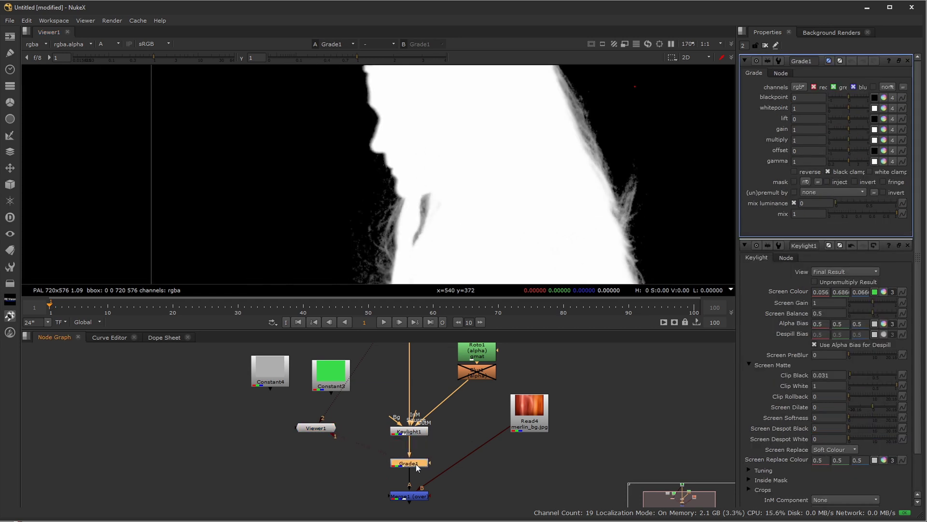
click(419, 493)
key(1)
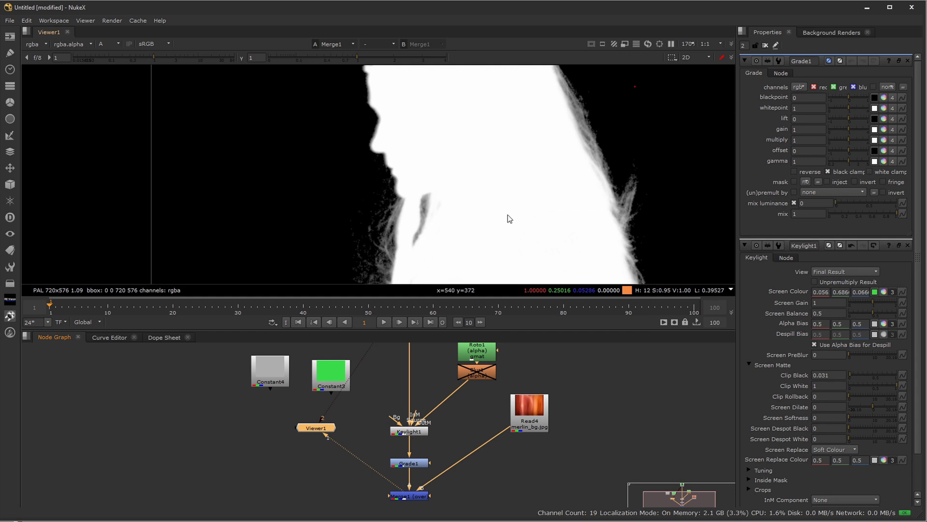
View Keylight1's alpha and lower the viewer gamma to 0.001 to inspect the solid area of the matte for holes.
click(423, 434)
key(1)
key(a)
key(a)
scroll(459, 140, down, 5)
middle_drag(459, 141, 455, 166)
click(352, 57)
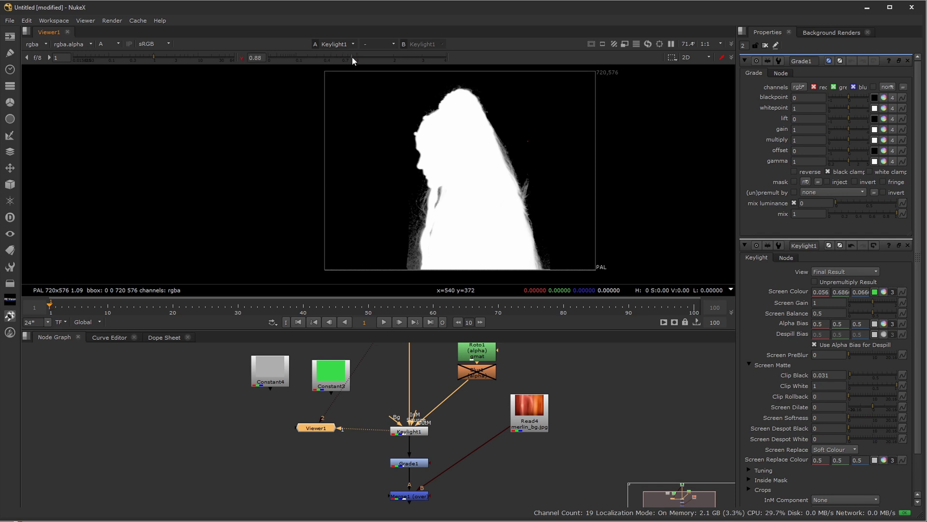
drag(353, 57, 271, 67)
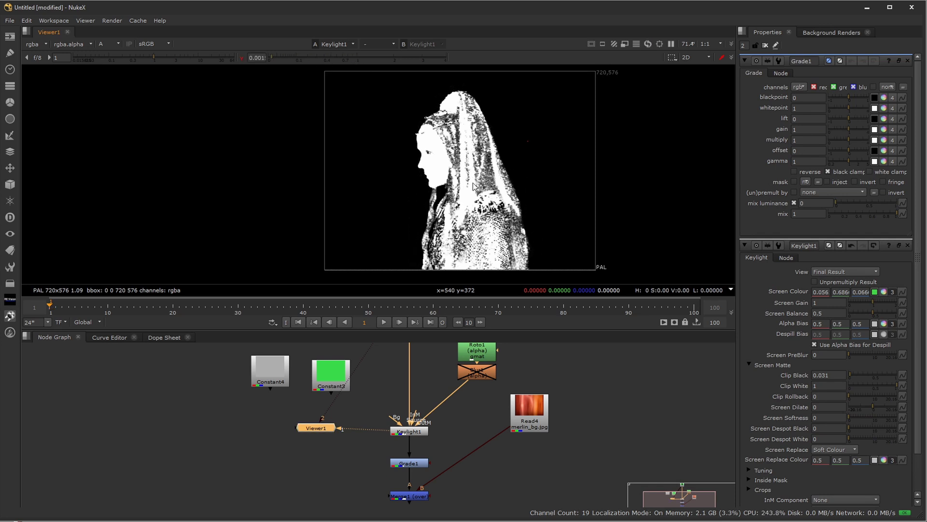
scroll(473, 182, up, 4)
scroll(493, 174, down, 3)
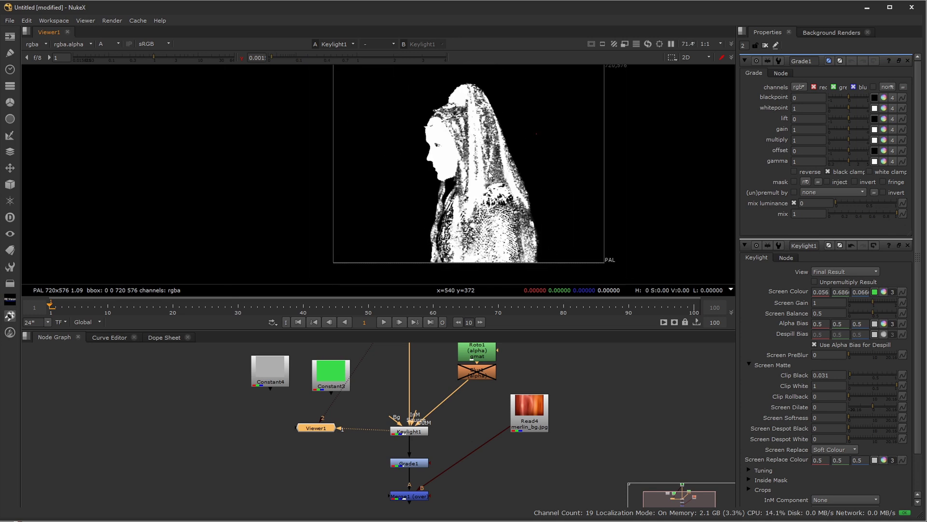
scroll(489, 174, up, 2)
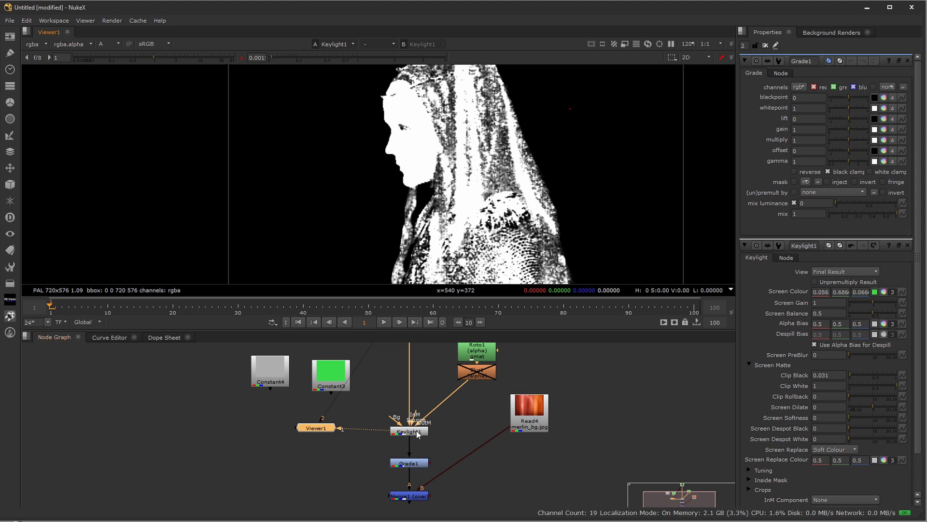
Set Keylight1's Clip White to 0.95 to fill the holes inside the matte.
double_click(416, 431)
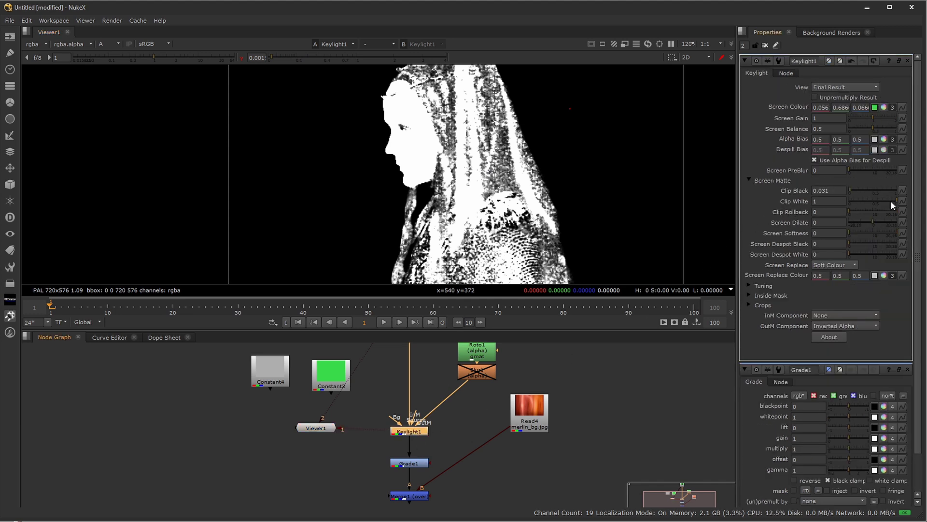
drag(896, 199, 894, 201)
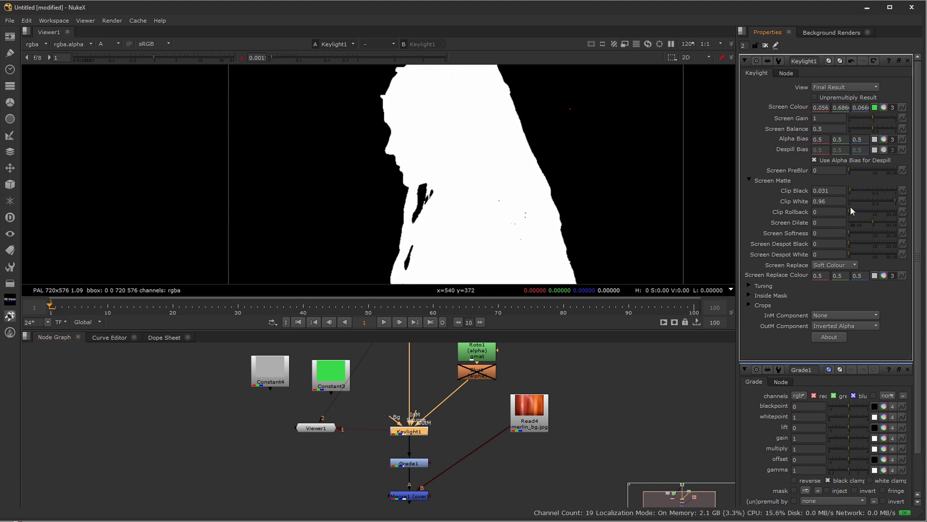
drag(894, 201, 896, 200)
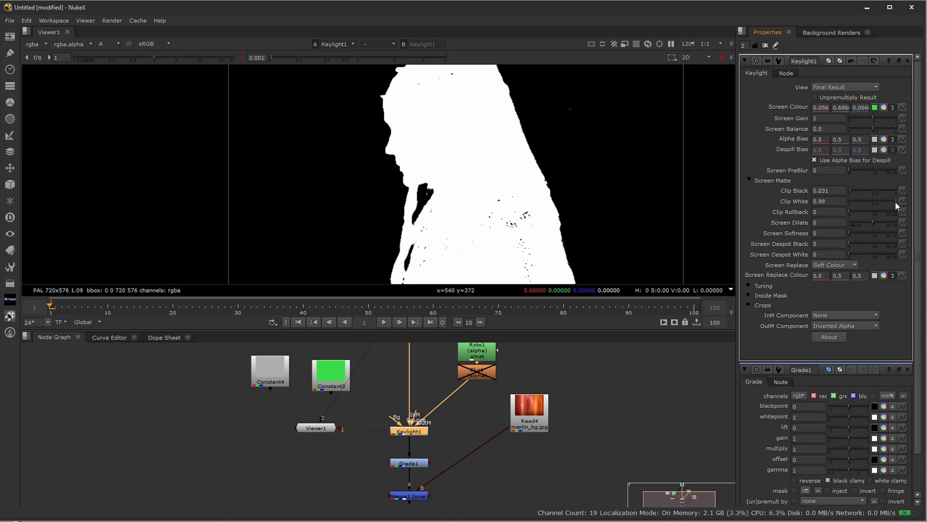
drag(896, 201, 896, 202)
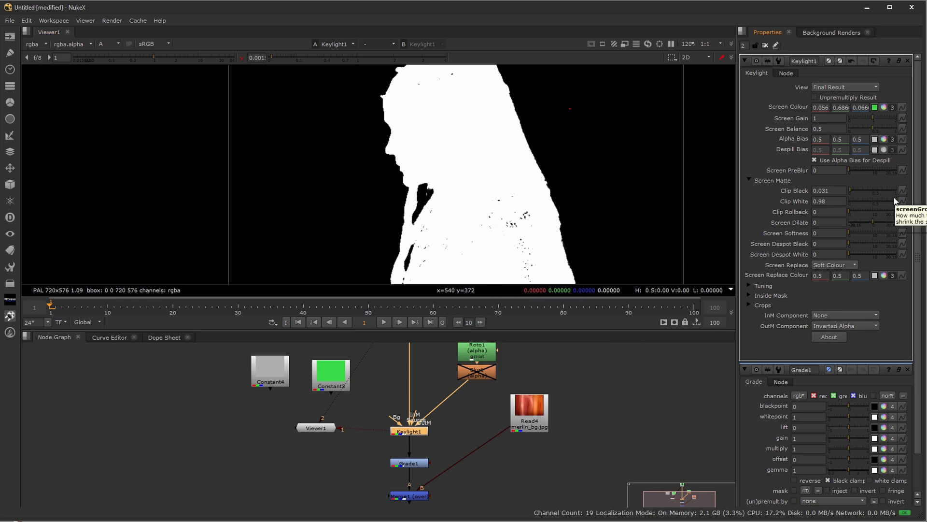
click(835, 202)
key(Up)
key(Down)
key(Down)
key(Down)
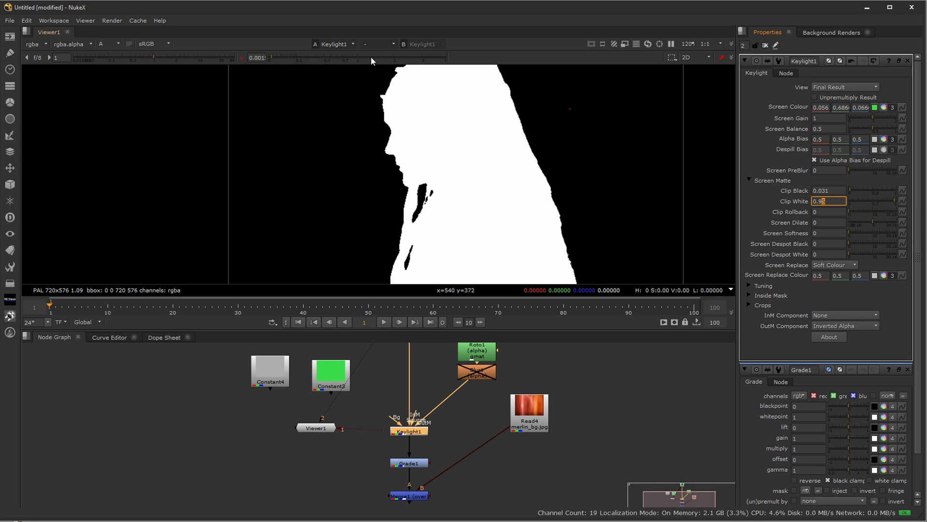
Reset the viewer gamma to 1 and view the Merge1 composite in full colour, spacing Merge1 further below Grade1.
click(241, 58)
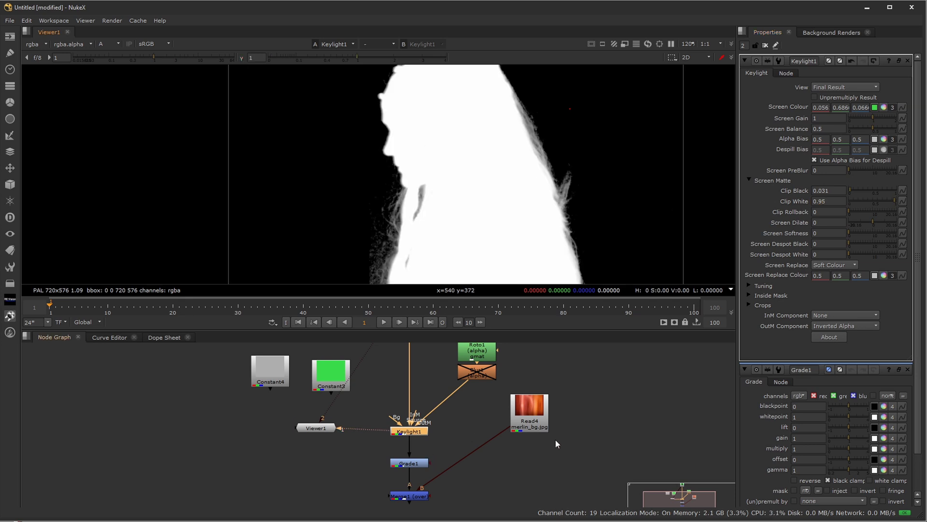
middle_drag(462, 487, 470, 446)
click(433, 454)
key(1)
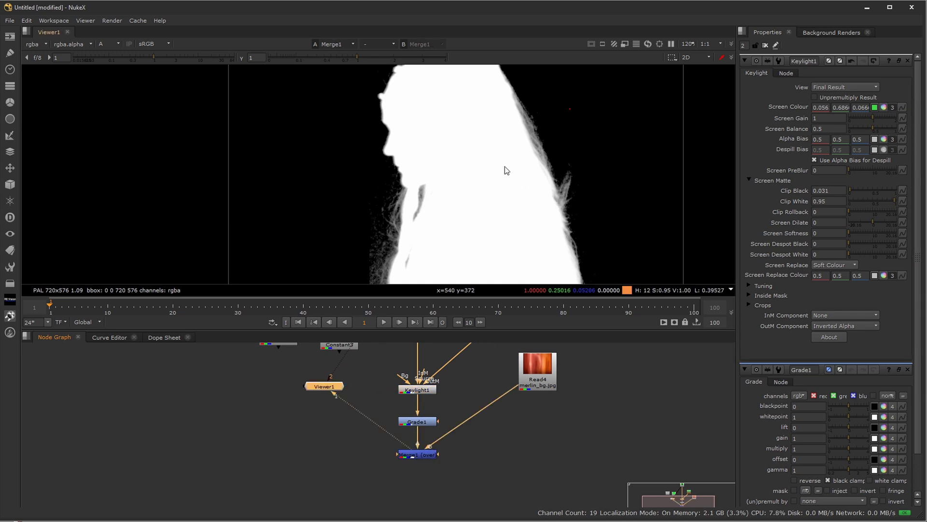
key(a)
drag(425, 457, 426, 476)
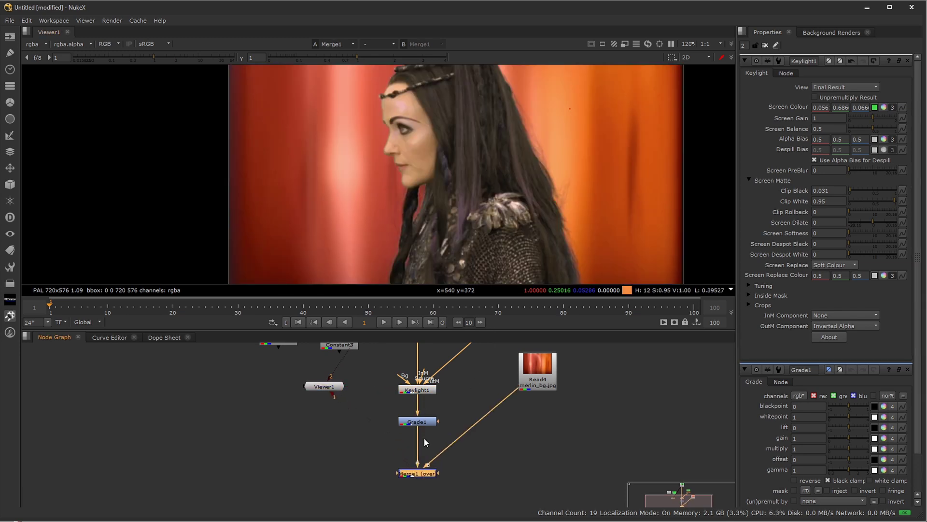
Check Grade1's output in both its alpha channel and full colour.
click(428, 422)
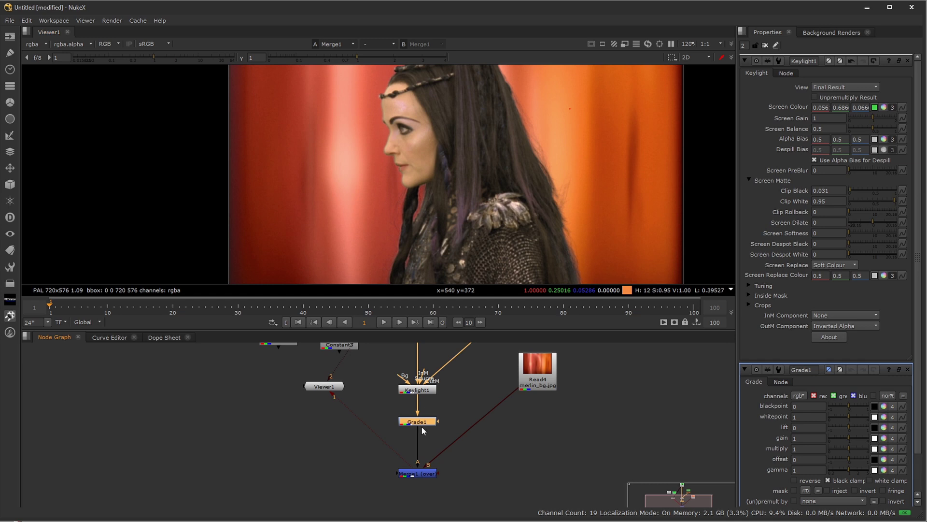
key(1)
key(a)
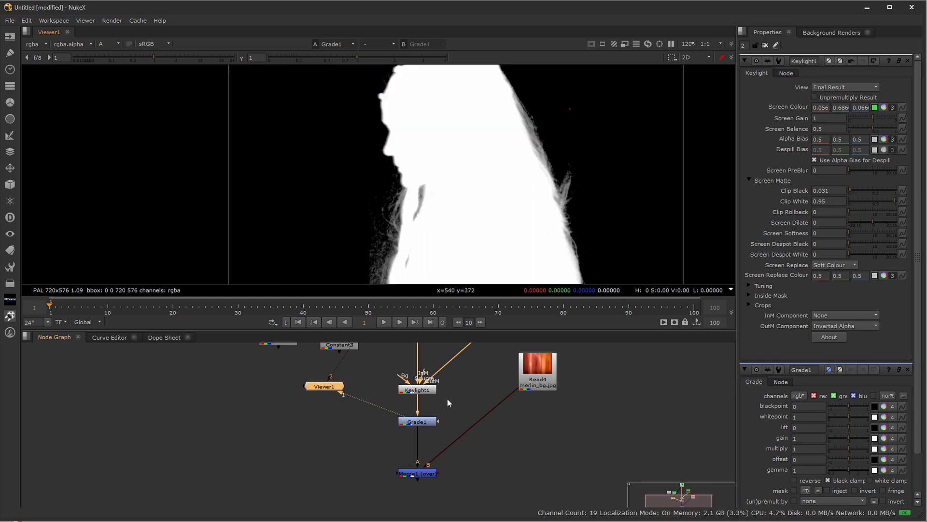
key(a)
Insert an Unpremult node between Keylight1 and Grade1.
drag(426, 424, 426, 435)
click(419, 392)
key(Tab)
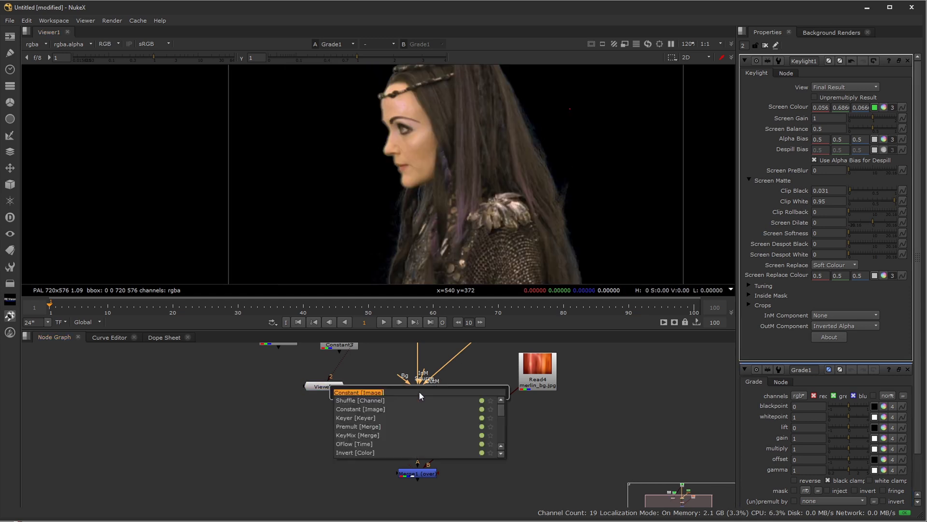
text(unp)
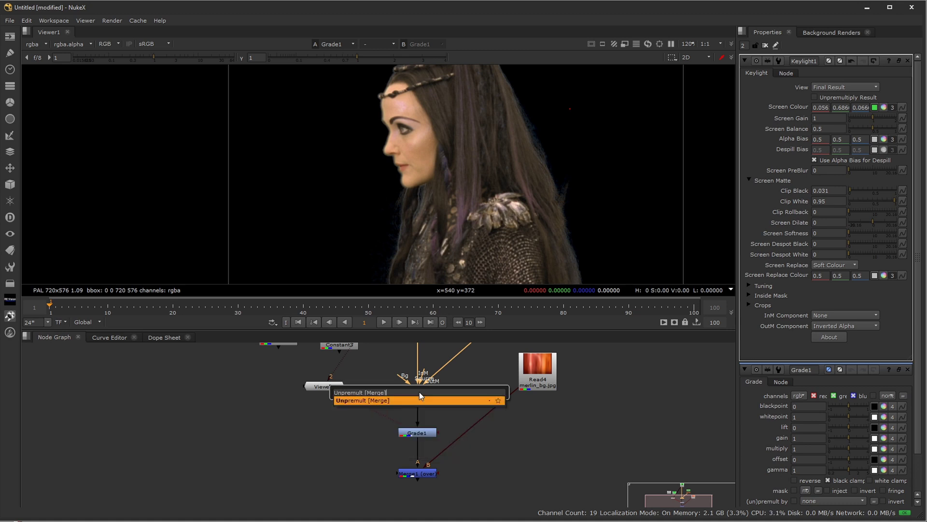
key(Return)
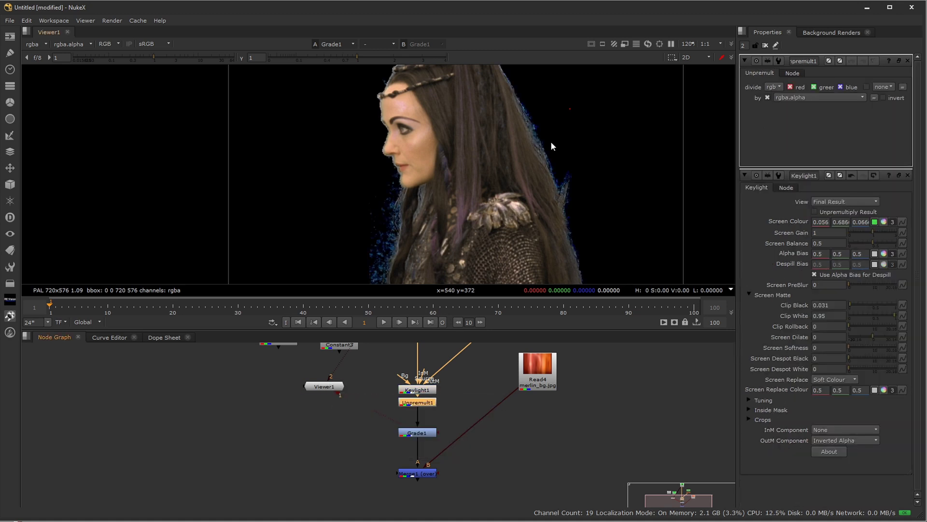
Examine the unpremultiplied hair edges, and compare them with Keylight1's own colour and alpha output.
middle_drag(551, 141, 549, 189)
middle_drag(398, 234, 414, 198)
click(424, 391)
key(1)
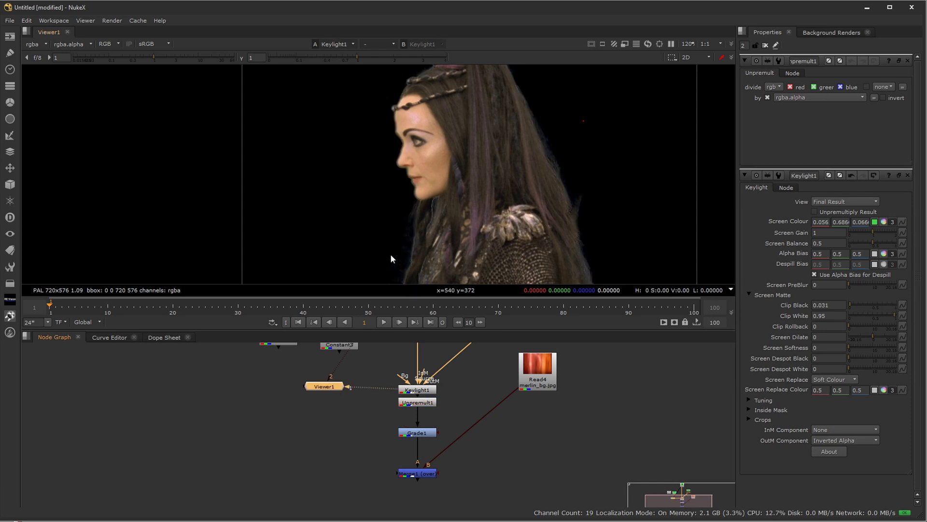
scroll(391, 253, up, 4)
key(a)
View Unpremult1's output and compare its full-colour edges with its alpha channel.
key(a)
scroll(458, 224, down, 4)
click(419, 402)
key(1)
drag(419, 403, 419, 413)
key(a)
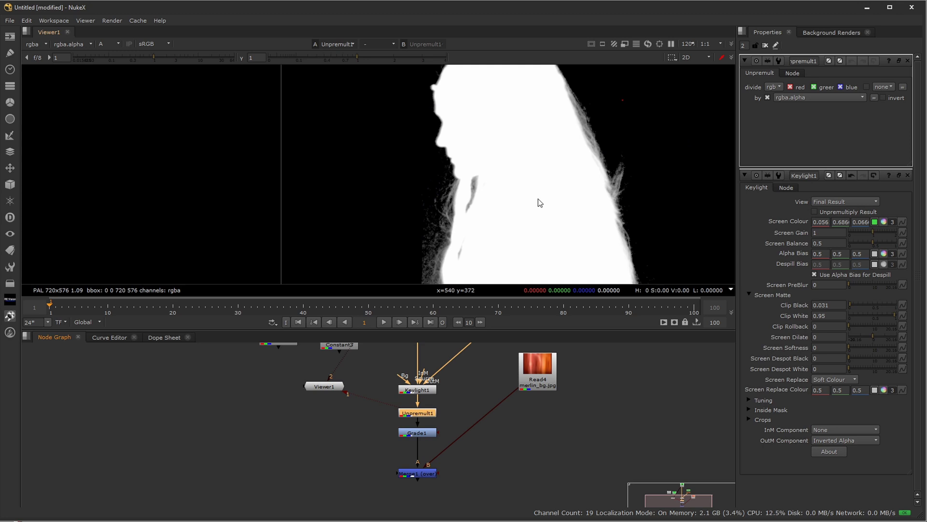
click(424, 409)
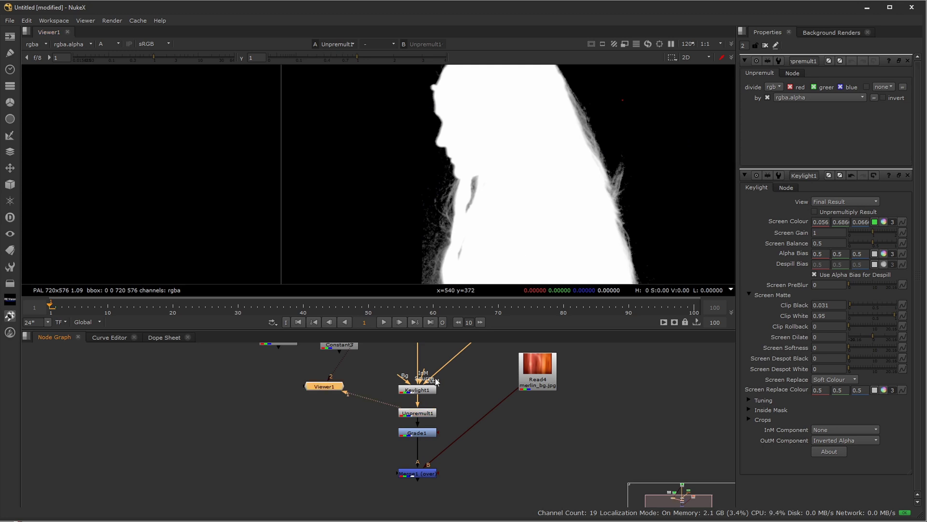
key(a)
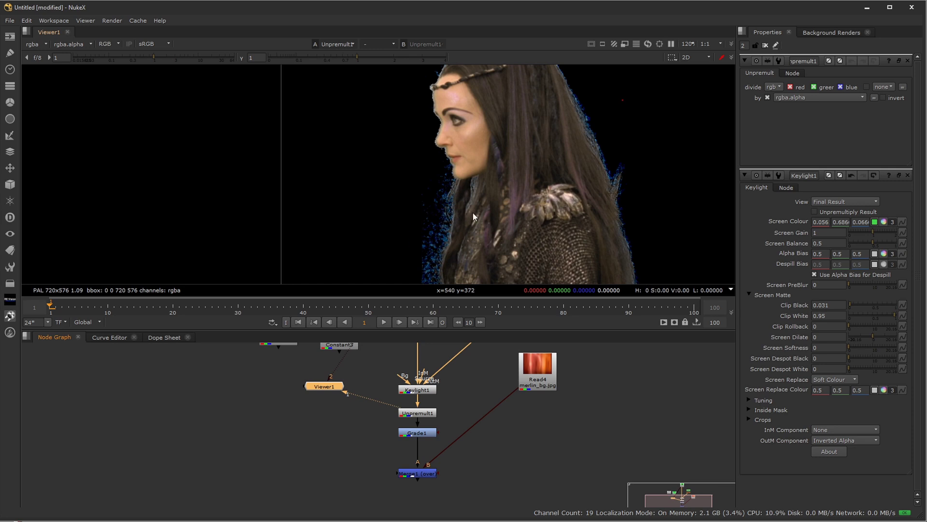
key(a)
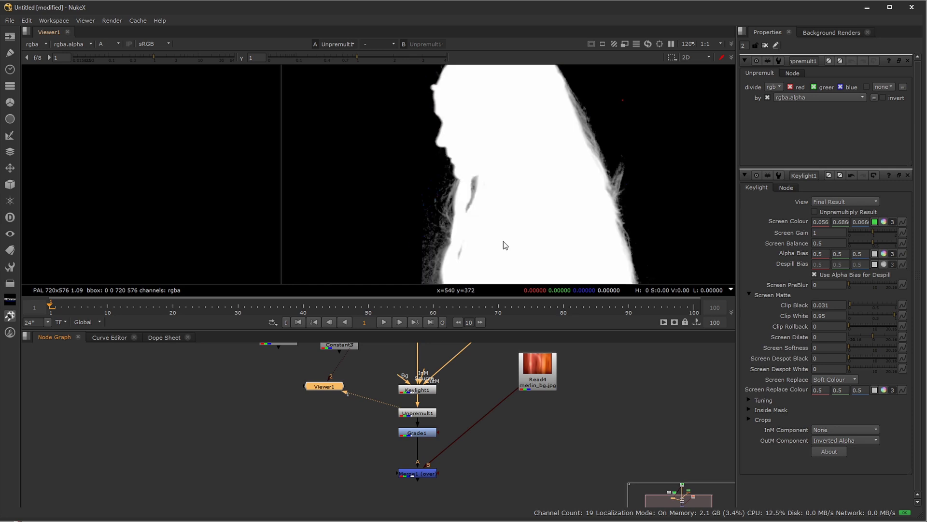
Add a ColorCorrect node after Grade1 and a Premult node between it and Merge1.
click(434, 414)
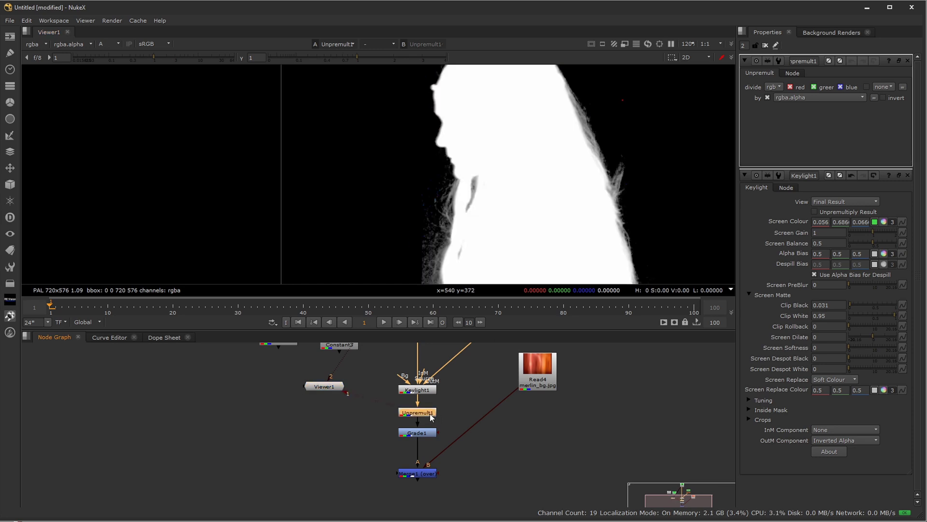
drag(424, 433, 421, 426)
key(c)
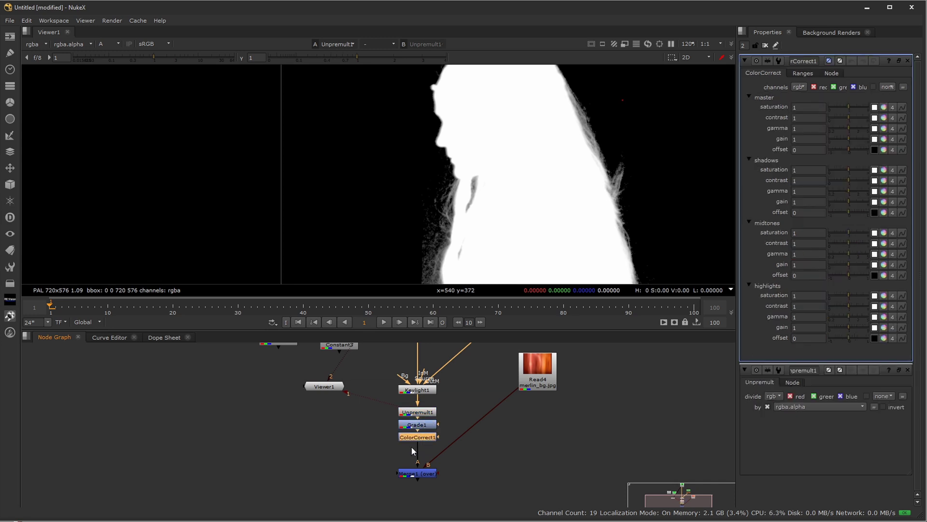
key(Tab)
text(premult)
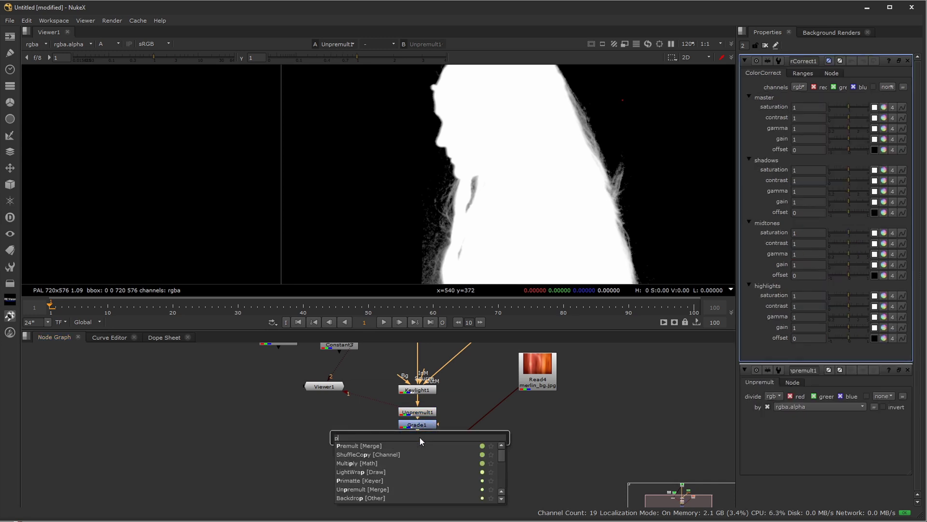
key(Return)
drag(410, 474, 411, 498)
View the results of Unpremult1, Premult1 and Merge1 in turn to check the colour correction chain.
click(417, 413)
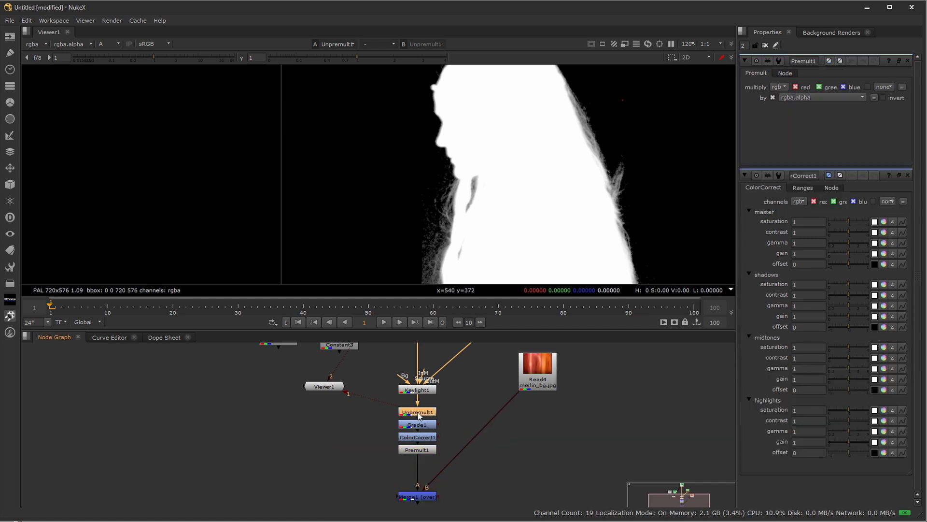
click(418, 425)
click(418, 437)
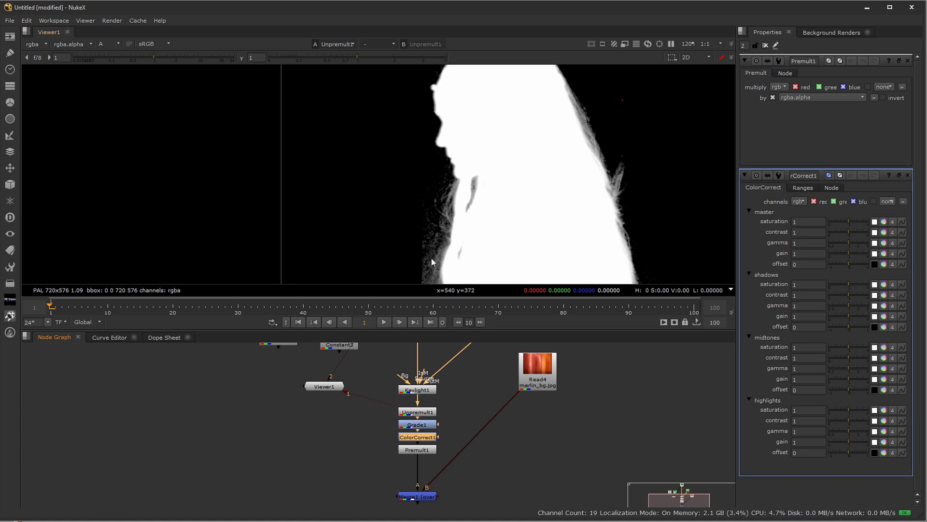
click(418, 412)
key(1)
key(a)
click(416, 449)
key(1)
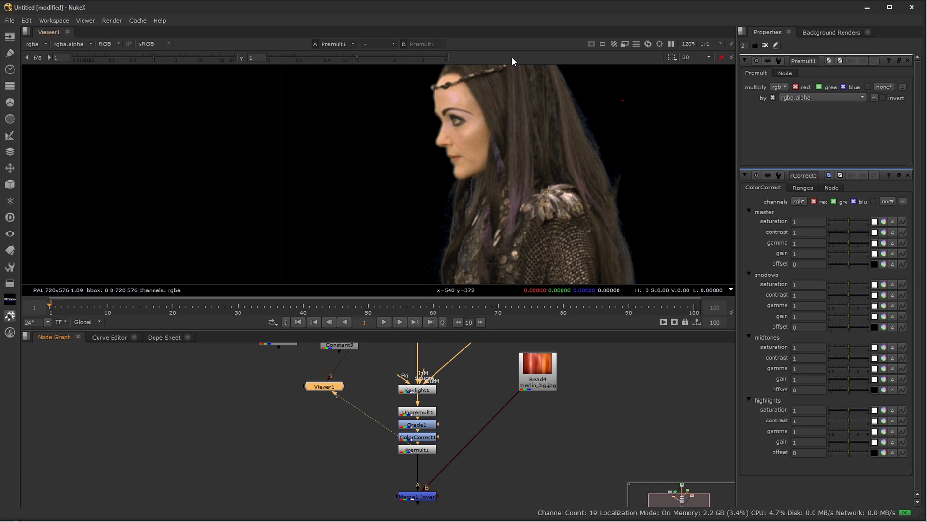
click(430, 496)
key(1)
Space out the correction nodes and tint Grade1's multiply towards red, with red 1, green 0.470953 and blue 0.390298.
drag(420, 453, 405, 429)
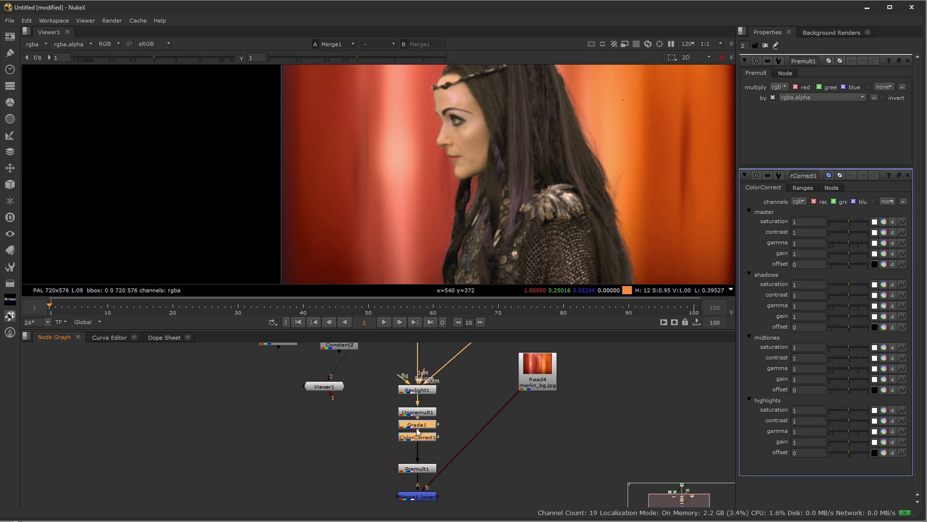
click(456, 407)
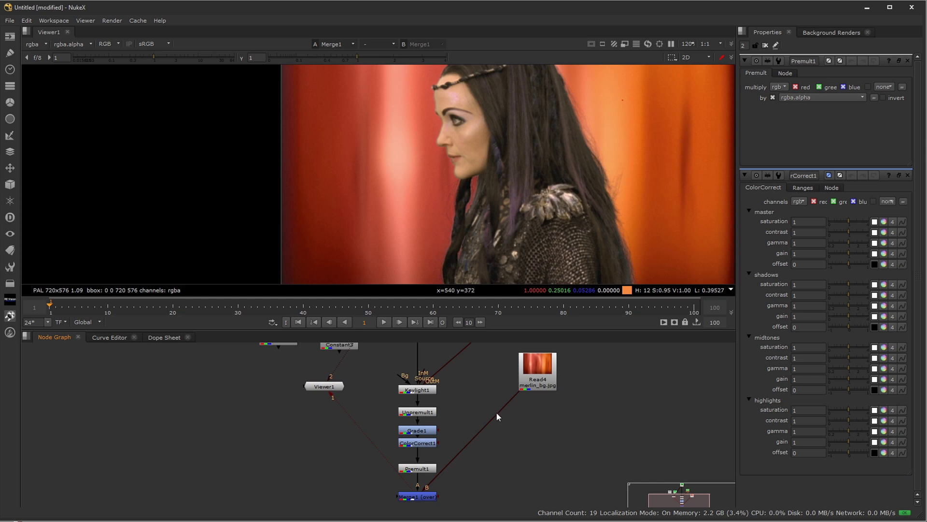
double_click(429, 432)
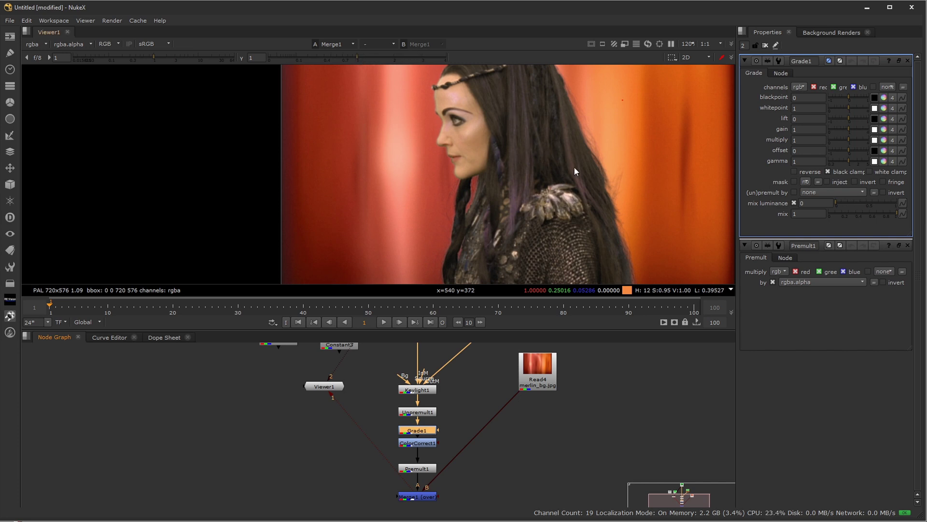
click(884, 140)
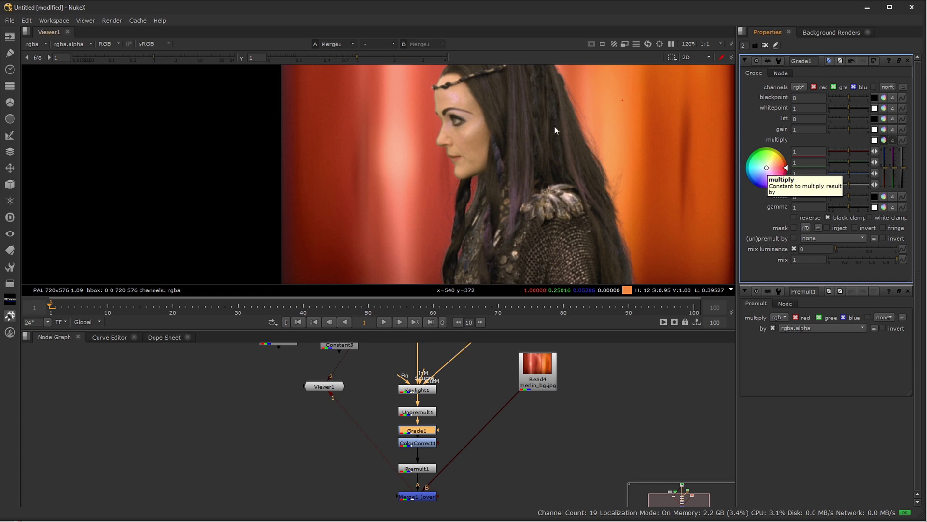
mouse_move(769, 170)
mouse_down()
mouse_move(803, 172)
mouse_move(819, 197)
mouse_move(847, 169)
mouse_move(842, 164)
mouse_move(855, 169)
mouse_move(847, 189)
mouse_move(844, 158)
mouse_move(862, 164)
mouse_move(868, 153)
mouse_up()
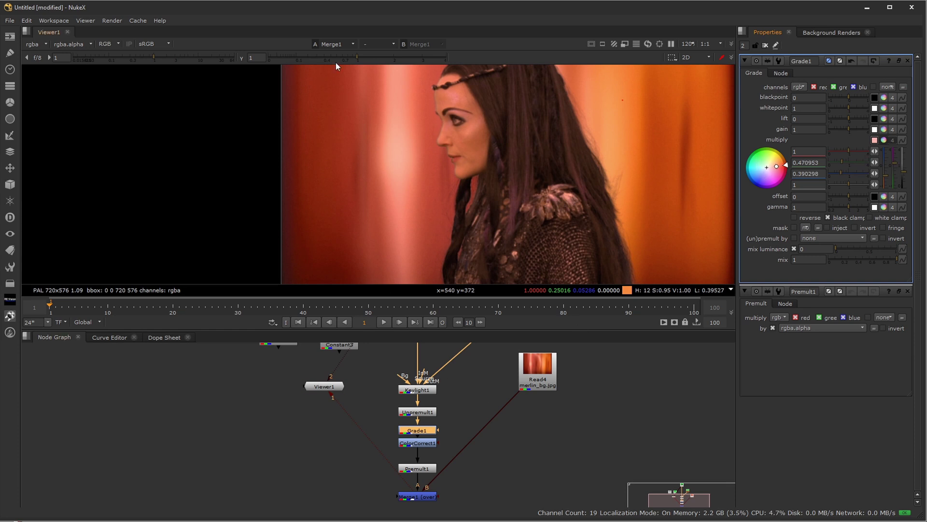
With the viewer gamma raised to 4, set Grade1's lift to red 0.002, green 0.000567 and blue 0.000271.
drag(357, 57, 517, 60)
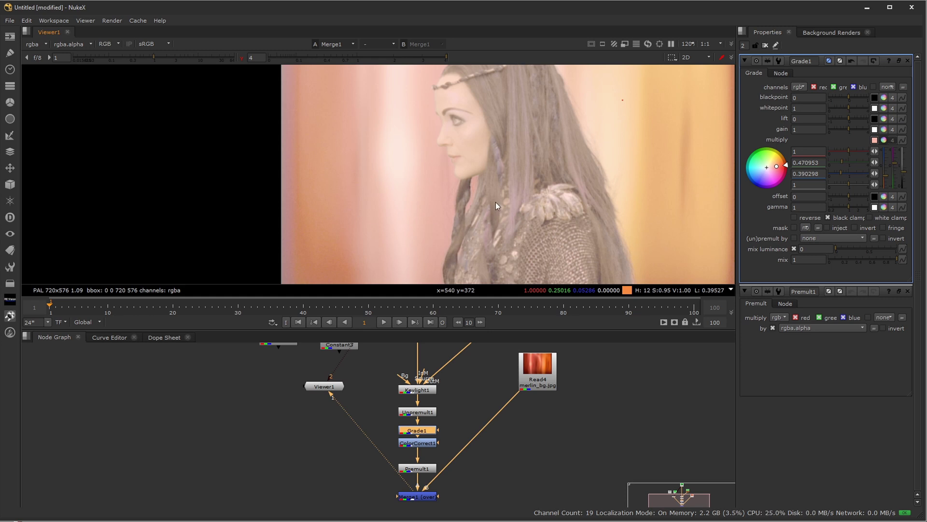
click(242, 58)
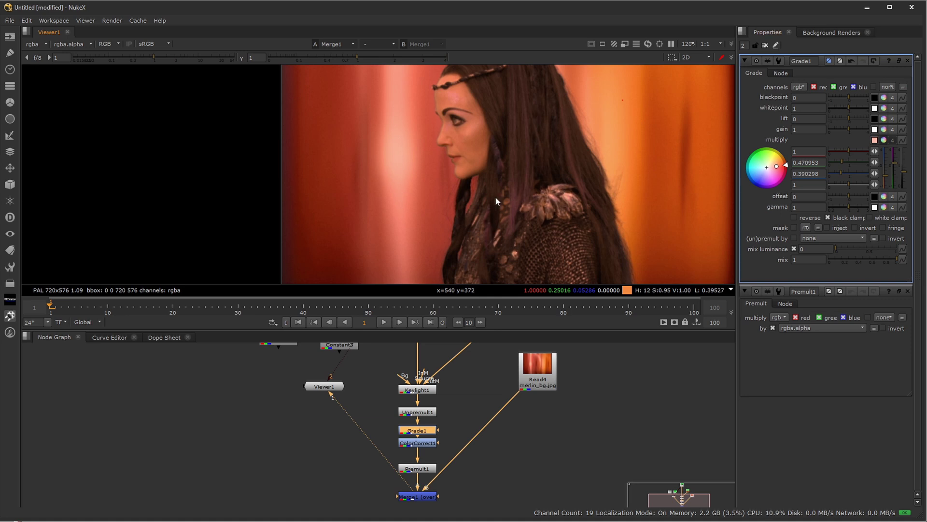
click(242, 58)
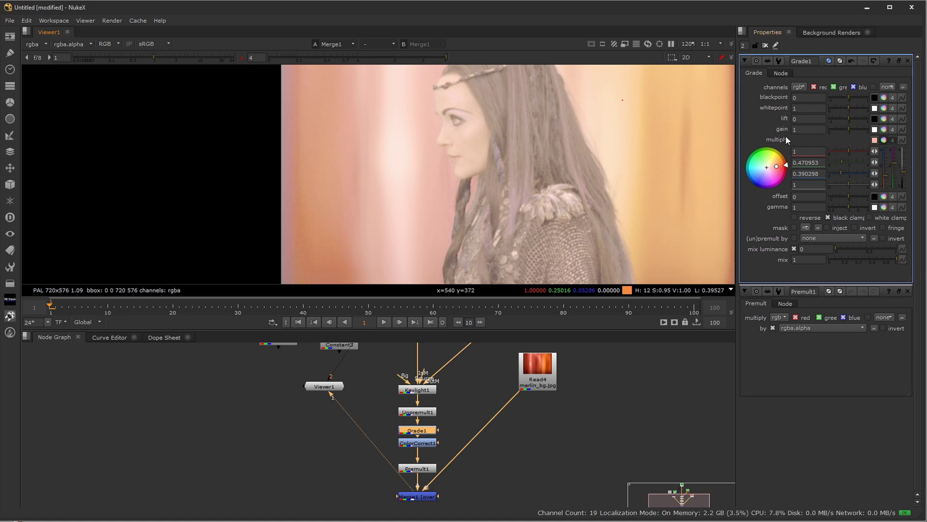
click(884, 119)
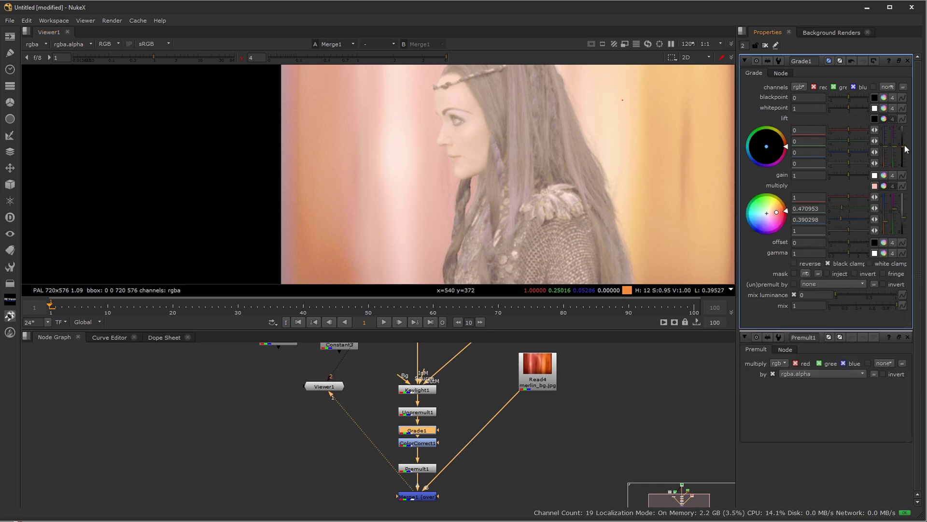
drag(906, 150, 905, 150)
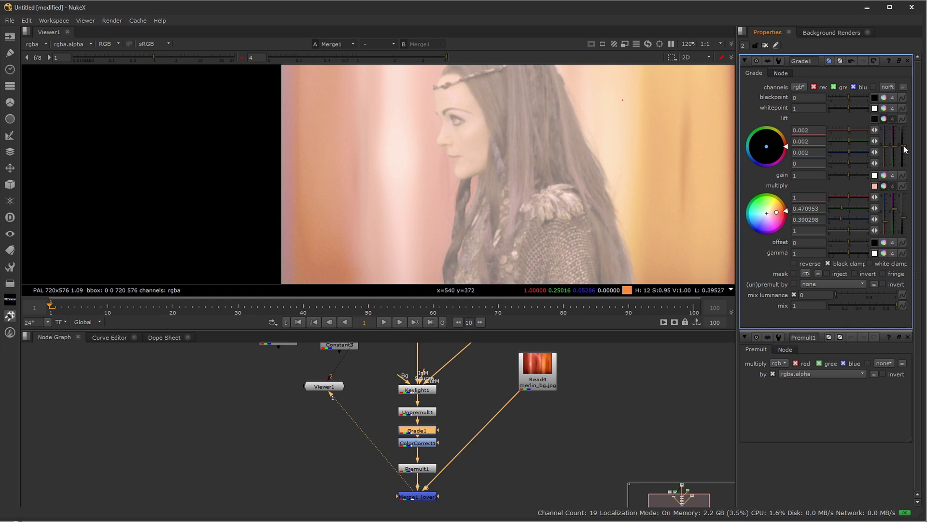
drag(767, 146, 908, 121)
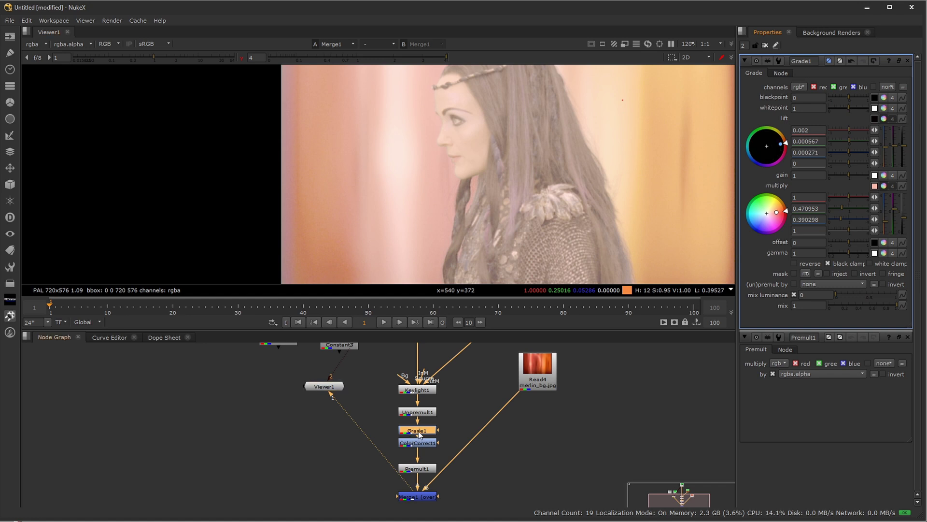
Toggle Grade1 off and on repeatedly to compare the composite with and without the grade.
key(d)
key(d)
key(d)
key(d)
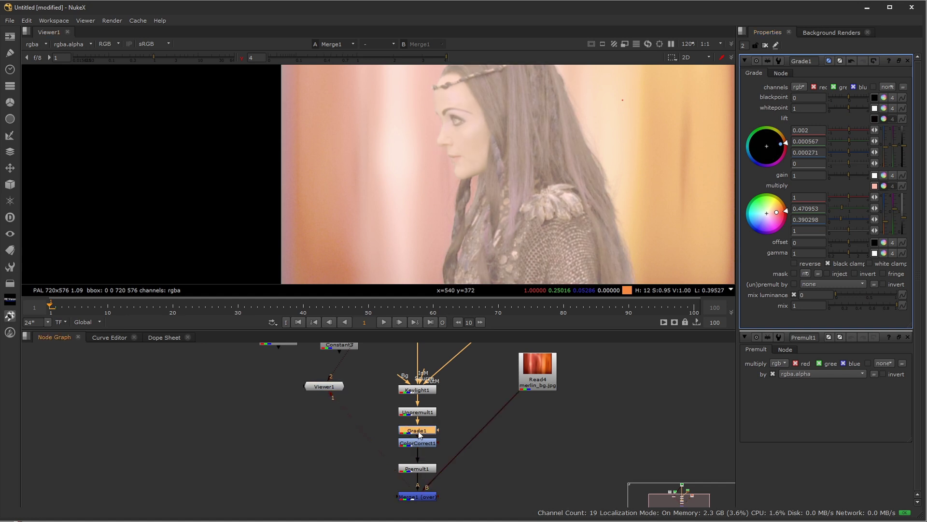
key(d)
key(d)
key(d)
key(d)
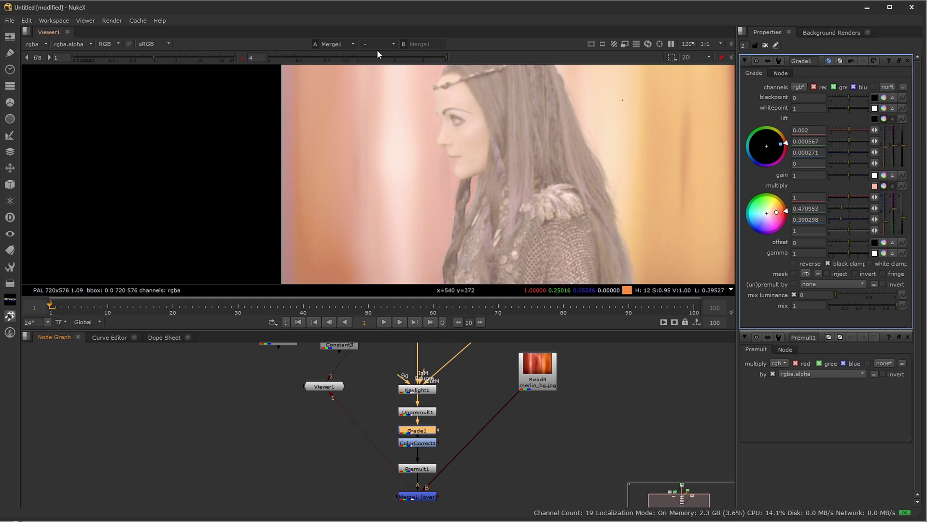
Check the composite's match at low viewer gamma and high gain, up to gamma 0.58 and gain 5.8, and reset both.
drag(436, 61, 322, 69)
drag(150, 57, 184, 63)
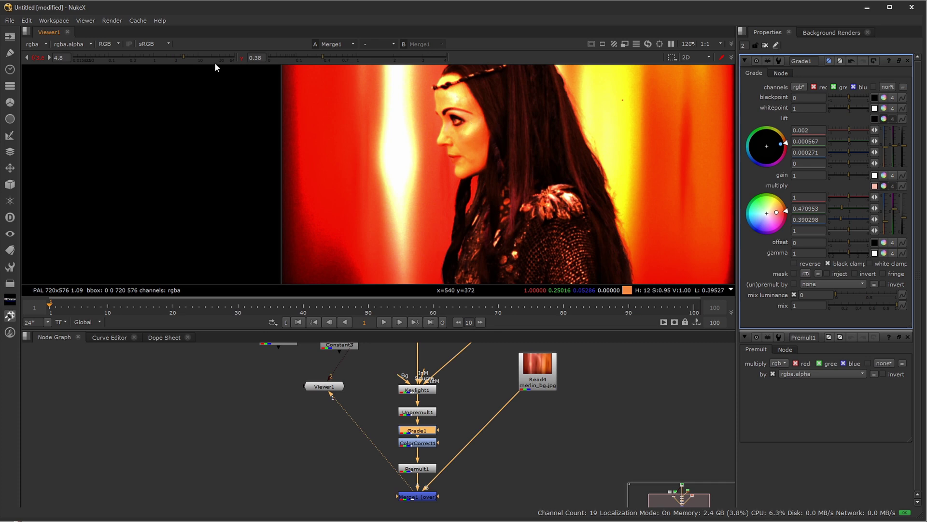
drag(181, 56, 186, 59)
drag(306, 55, 332, 60)
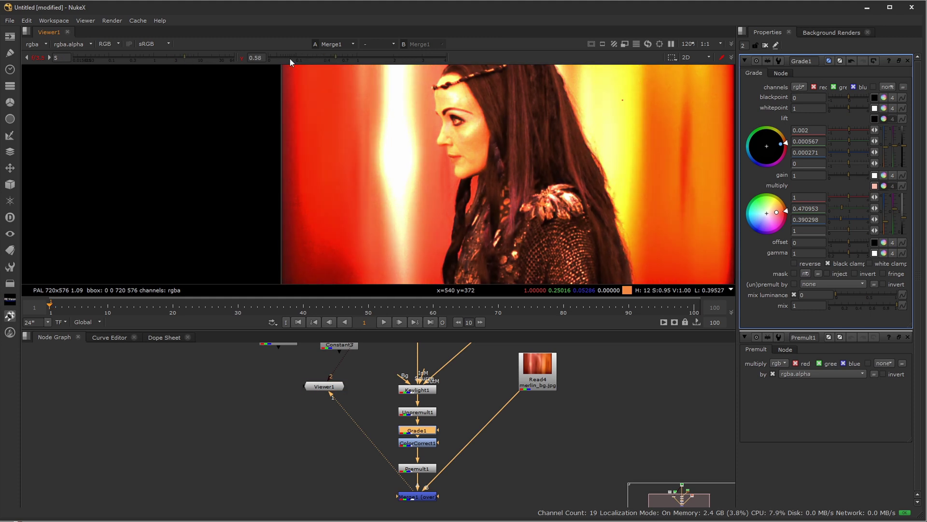
drag(178, 56, 192, 57)
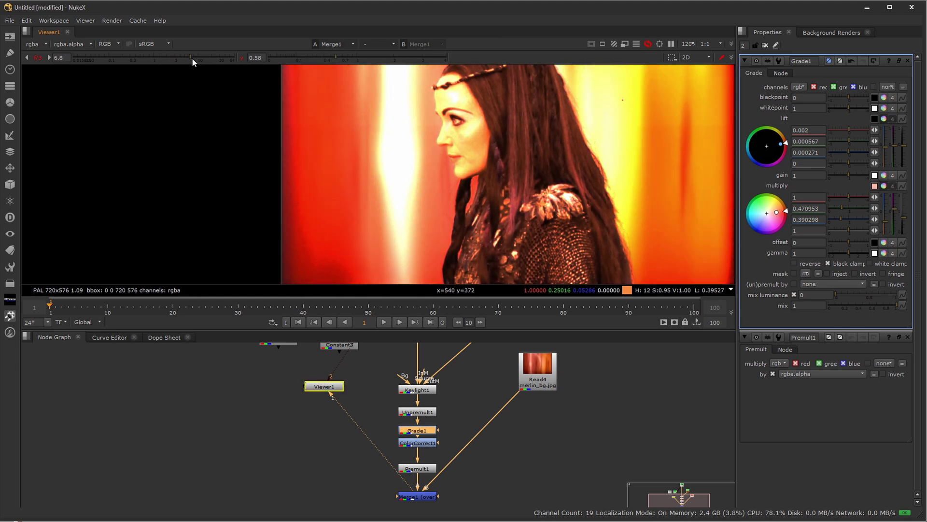
click(38, 57)
click(241, 58)
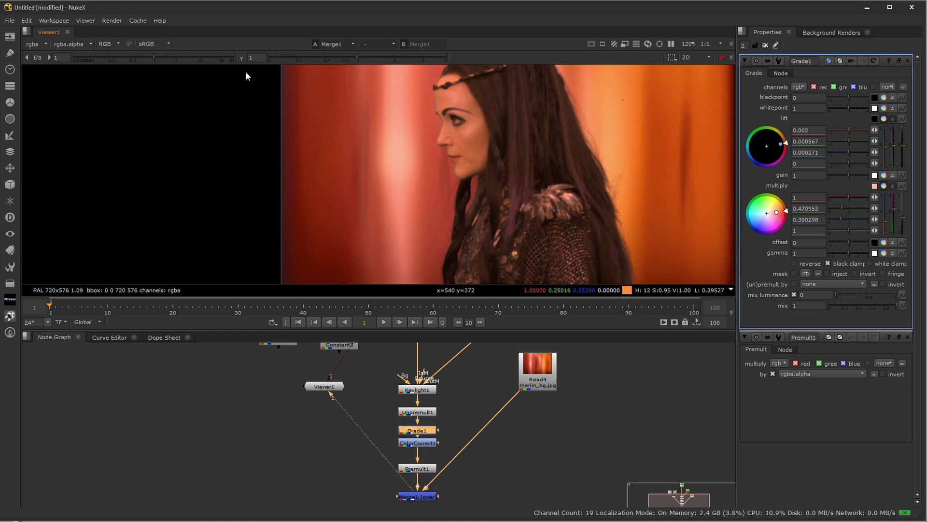
Examine how the graded foreground sits against the background in full colour.
middle_drag(614, 163, 520, 162)
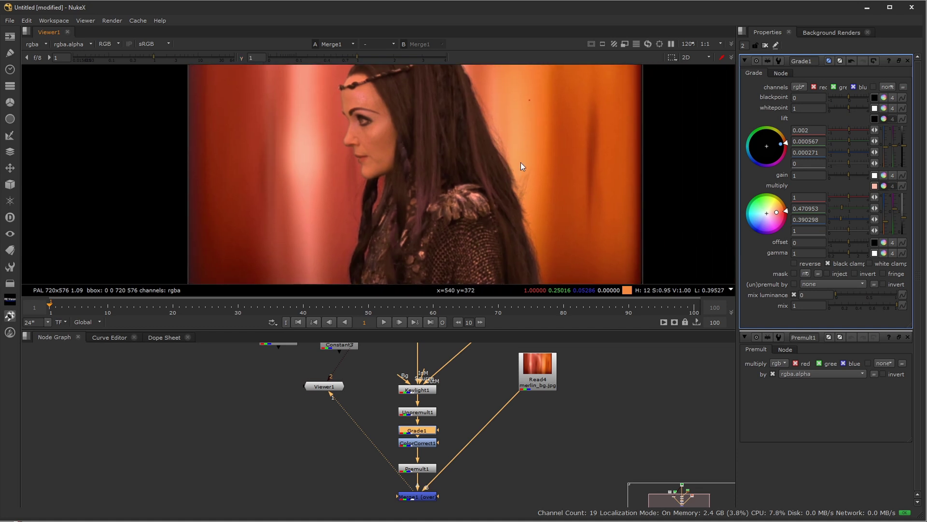
middle_drag(406, 144, 429, 154)
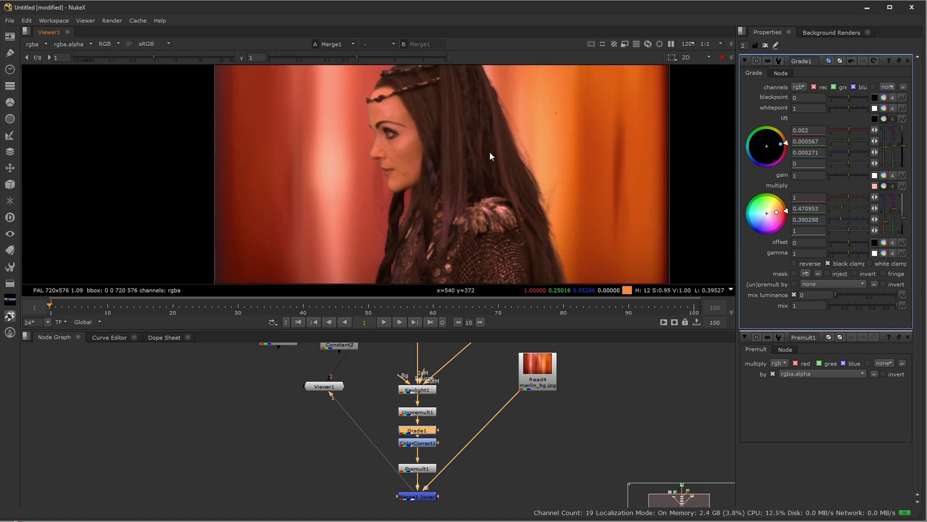
scroll(489, 151, down, 4)
key(plus)
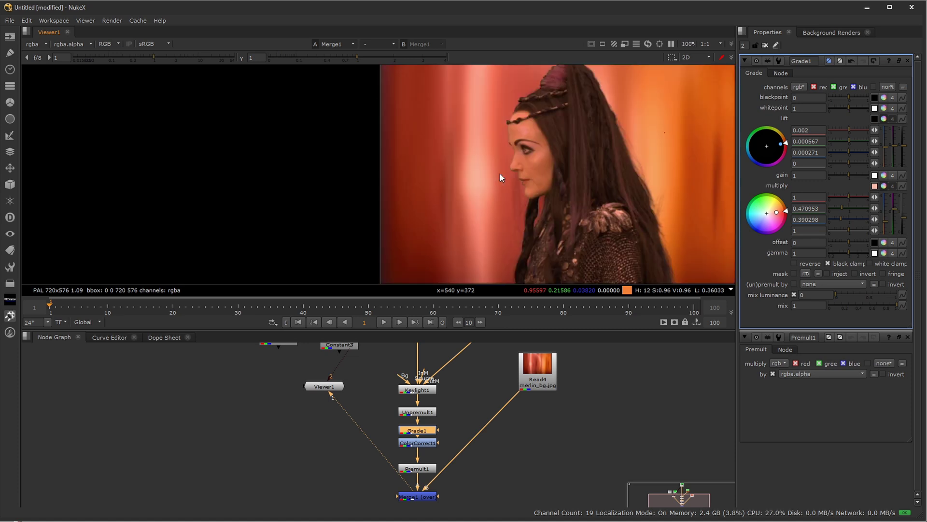
middle_drag(604, 164, 555, 170)
scroll(573, 170, up, 2)
scroll(517, 168, down, 3)
scroll(555, 169, up, 1)
Compare the foreground and background in the red, green and blue channels separately, and return to full colour.
key(r)
middle_drag(555, 201, 522, 157)
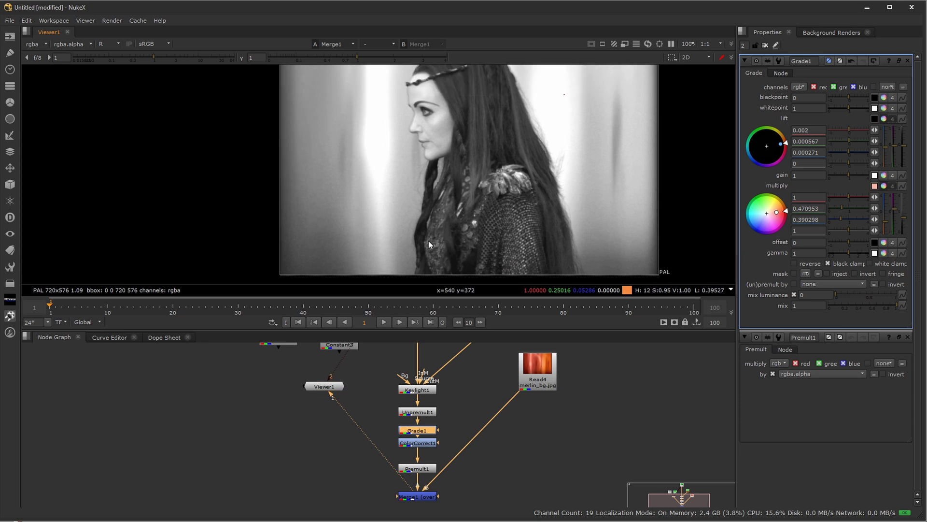
middle_drag(496, 134, 502, 180)
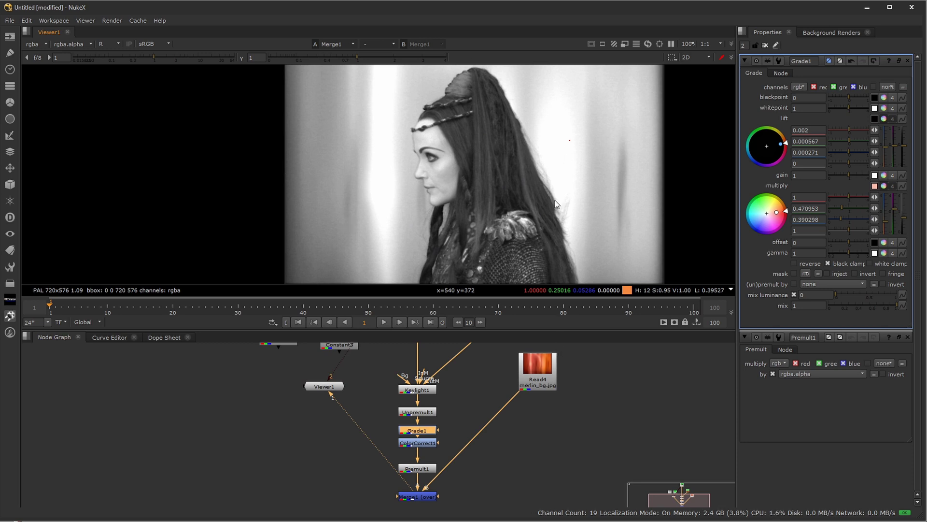
key(g)
middle_drag(555, 200, 540, 162)
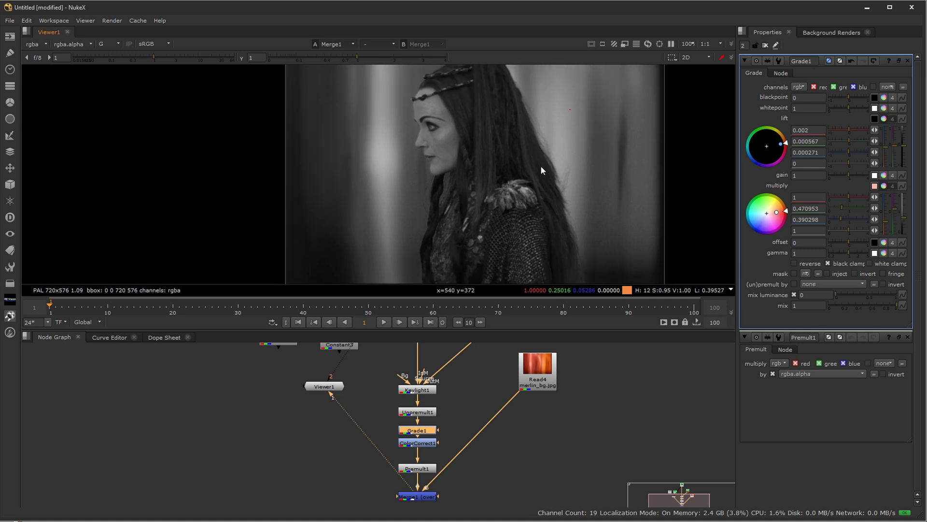
key(b)
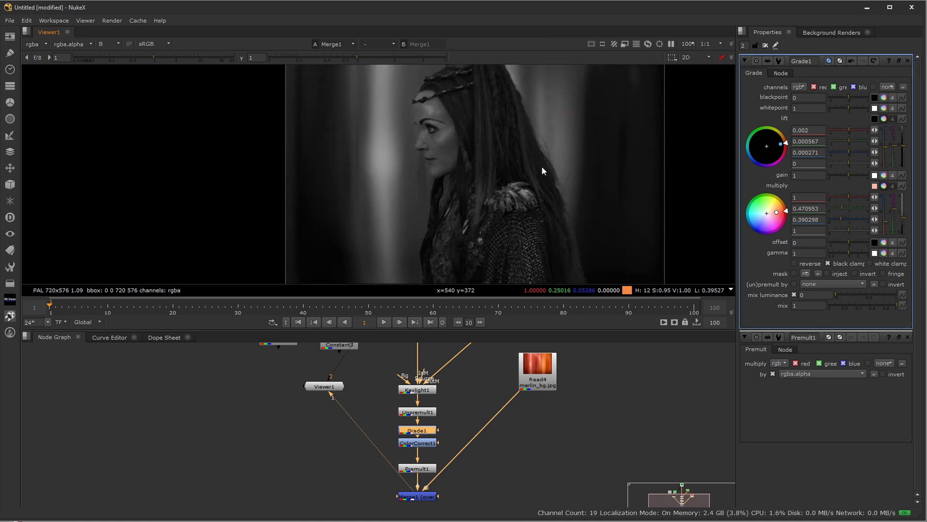
key(b)
middle_drag(535, 172, 518, 151)
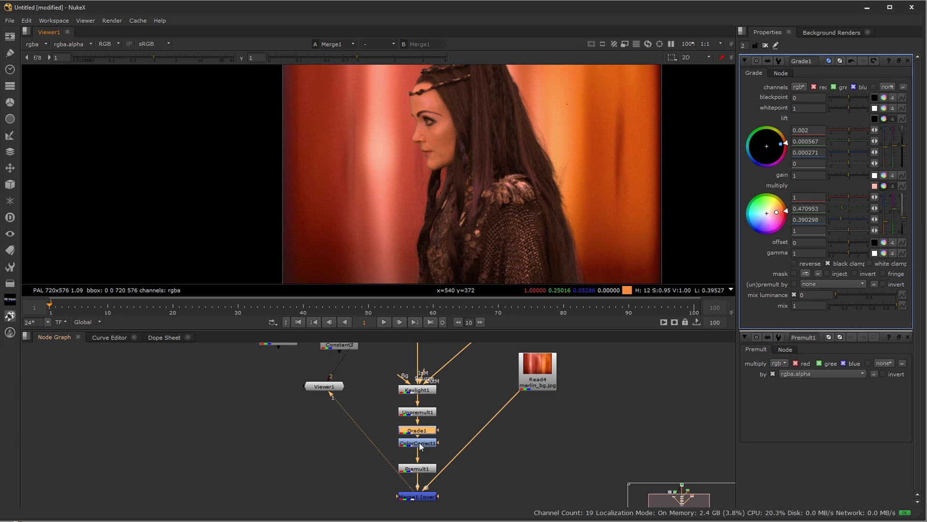
Separate ColorCorrect1 from Grade1 in the node graph and review the tree up to the merlin_fg.jpg source.
click(418, 443)
drag(419, 444, 419, 448)
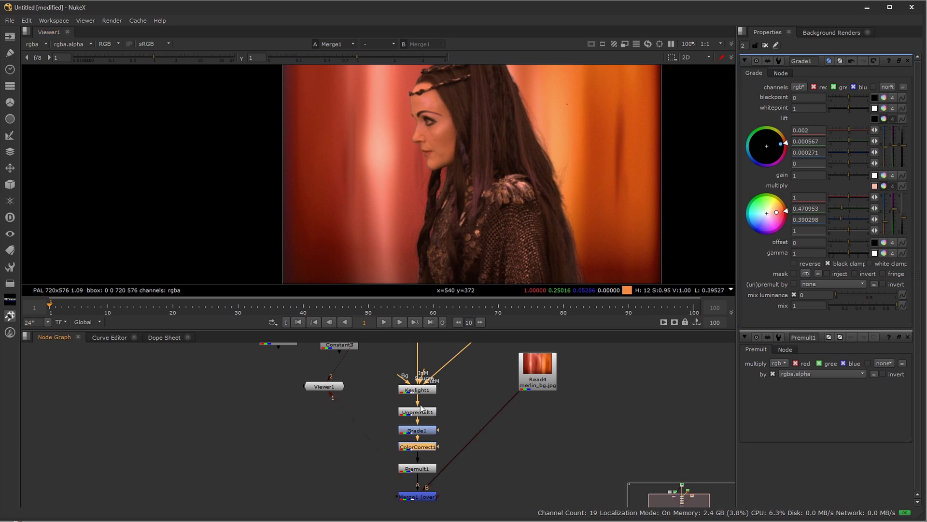
middle_drag(468, 376, 466, 400)
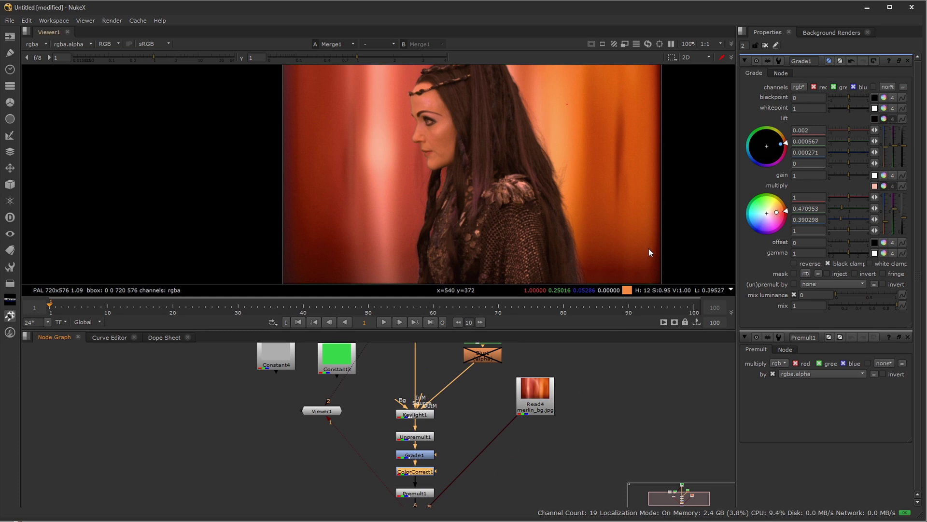
middle_drag(500, 388, 513, 453)
middle_drag(461, 347, 465, 389)
drag(432, 384, 433, 405)
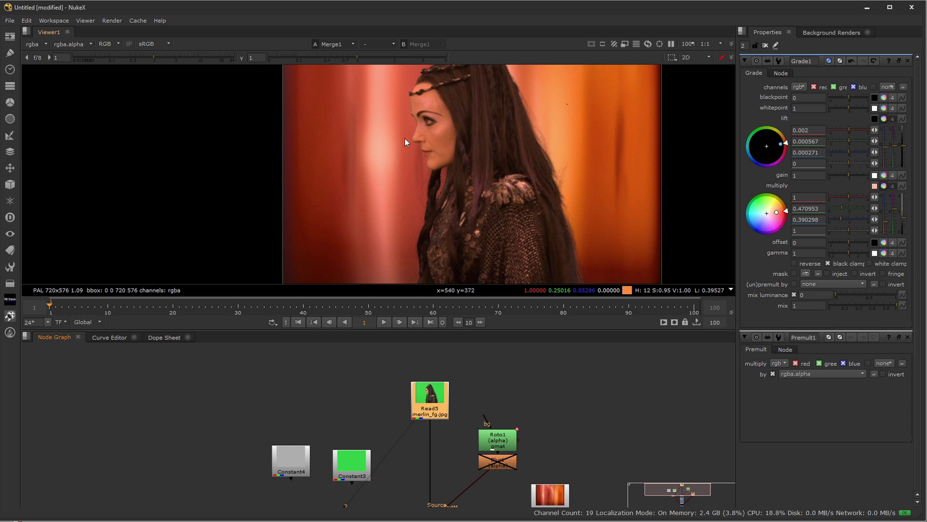
middle_drag(523, 412, 538, 355)
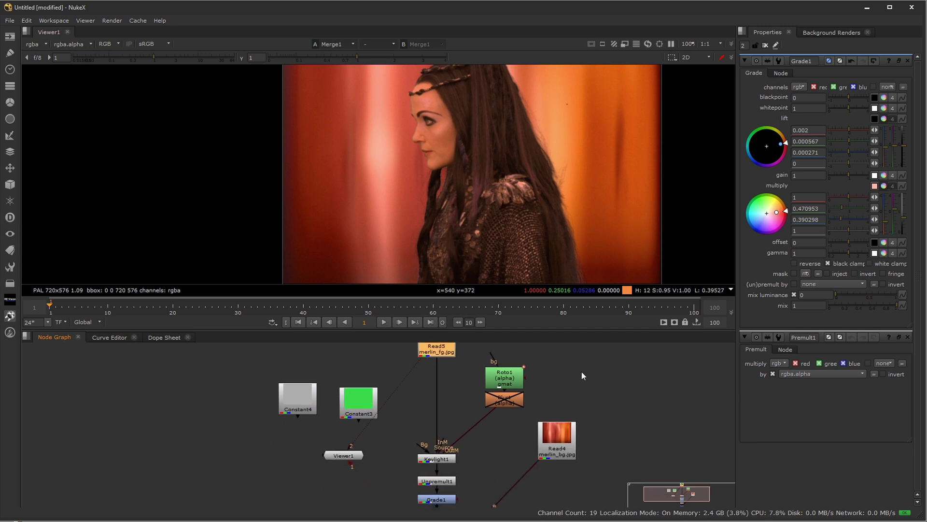